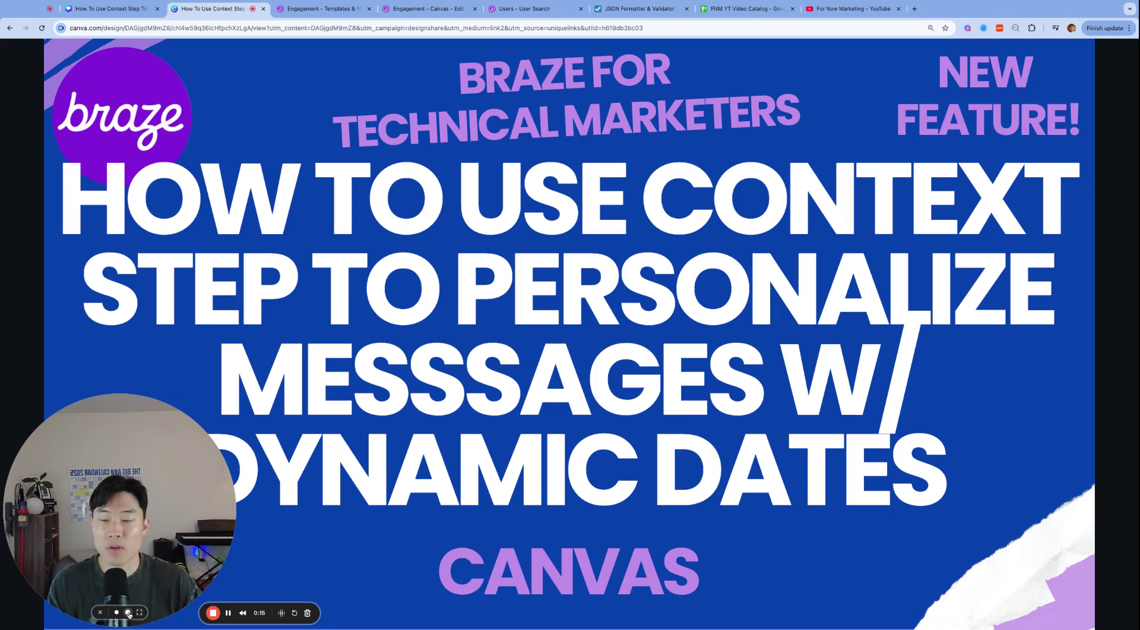
pyautogui.click(128, 612)
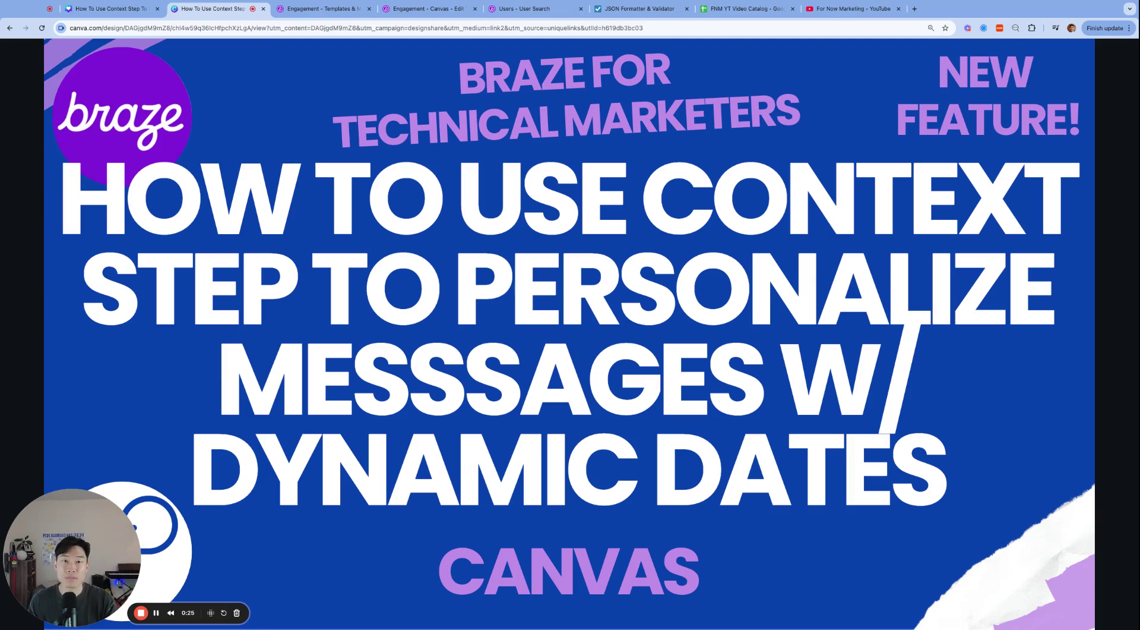
# - Switch to the Braze canvas editor and rename the canvas "How To Use Context Step To Personalize Messsages w/ Dynamic Dates"
pyautogui.click(422, 8)
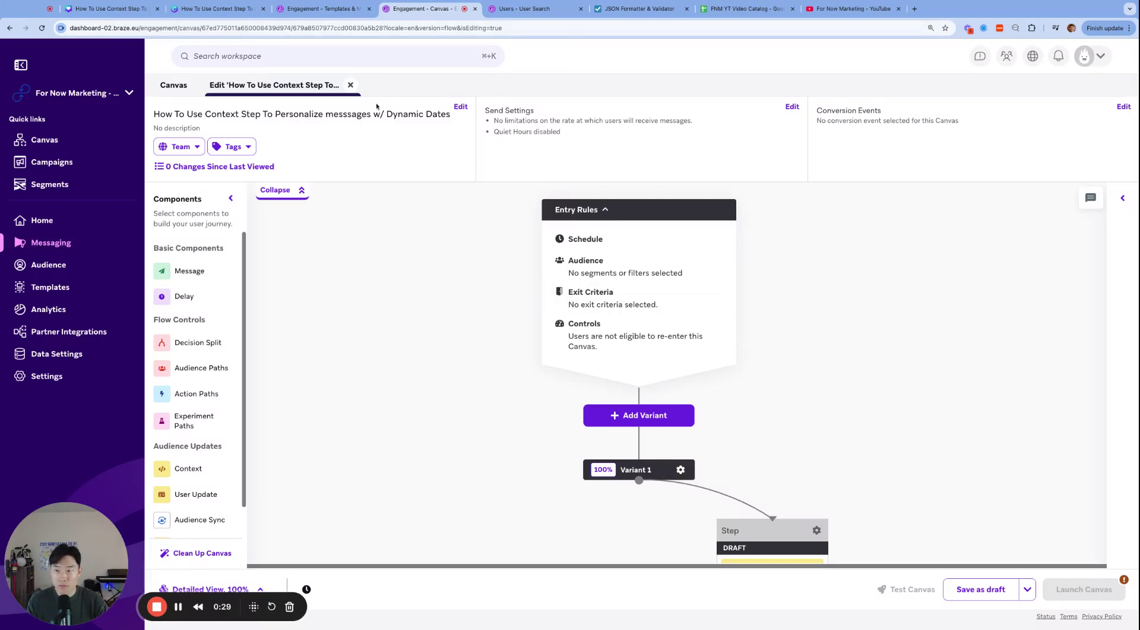
pyautogui.click(460, 106)
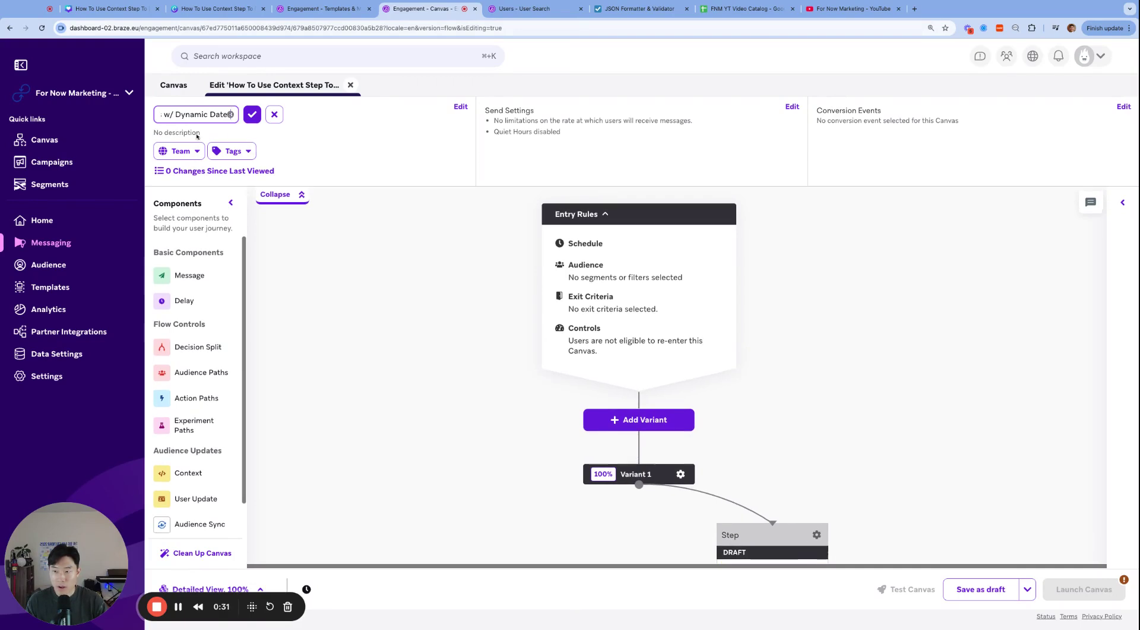
pyautogui.press('Left')
pyautogui.press('Left')
pyautogui.press('Left')
pyautogui.press('Left')
pyautogui.press('Left')
pyautogui.press('Left')
pyautogui.press('Left')
pyautogui.press('Left')
pyautogui.press('Left')
pyautogui.press('Left')
pyautogui.press('Left')
pyautogui.press('Left')
pyautogui.press('Left')
pyautogui.press('Left')
pyautogui.press('Left')
pyautogui.press('Left')
pyautogui.press('Left')
pyautogui.press('Left')
pyautogui.press('Left')
pyautogui.press('Left')
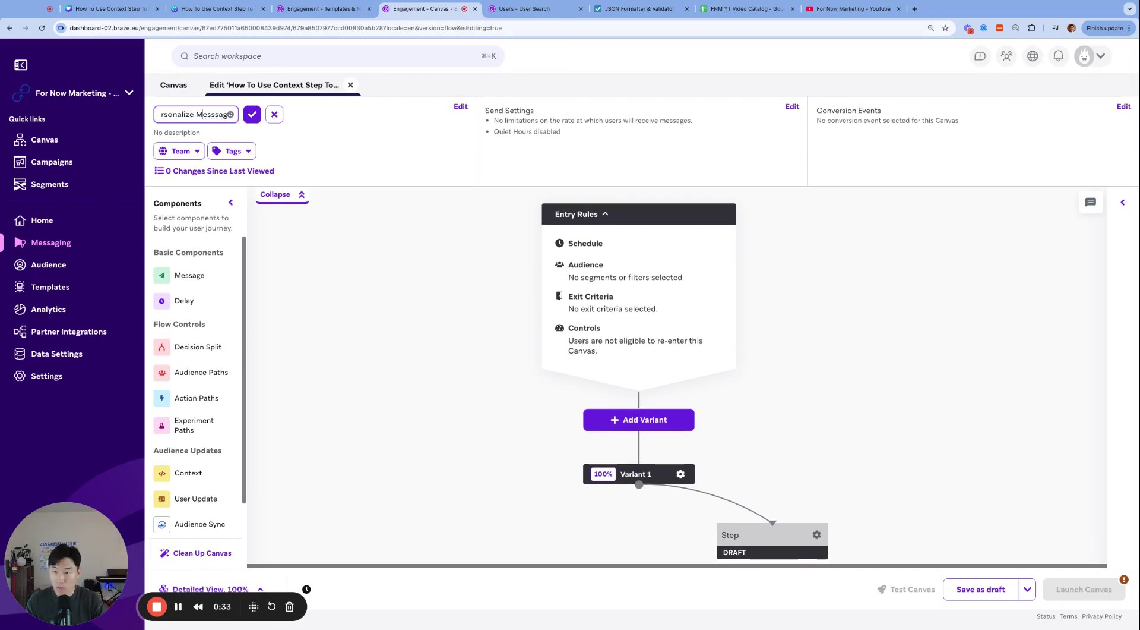
pyautogui.click(251, 117)
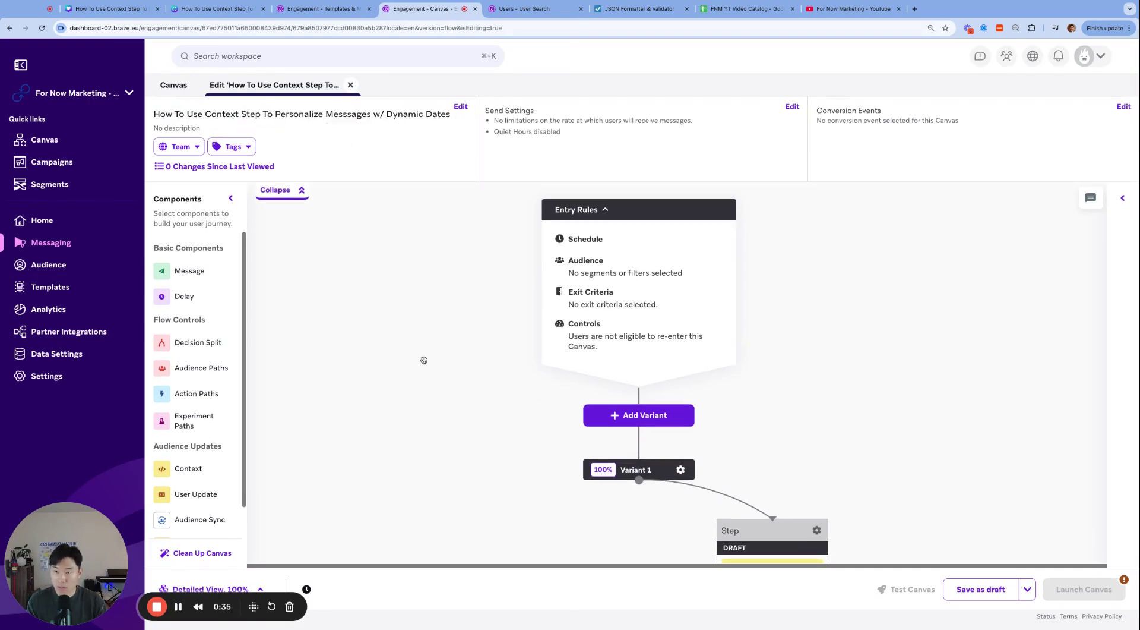
# - Open the Context step below Variant 1, review how its context variable is defined, and close the step
pyautogui.scroll(-2, 814, 333)
pyautogui.scroll(-3, 814, 333)
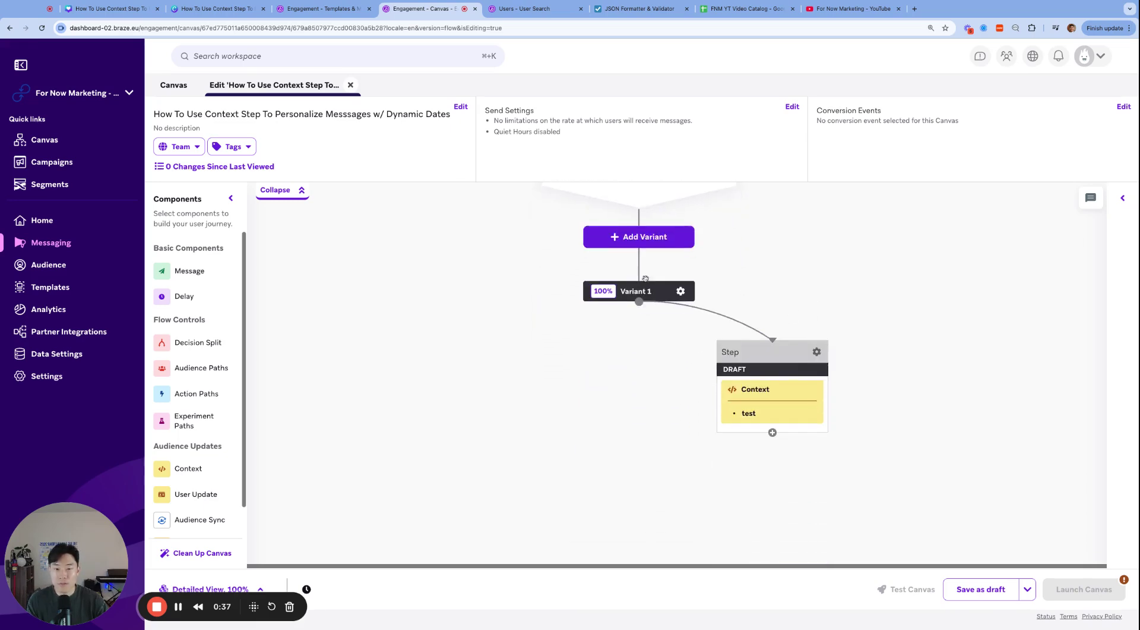
pyautogui.click(754, 371)
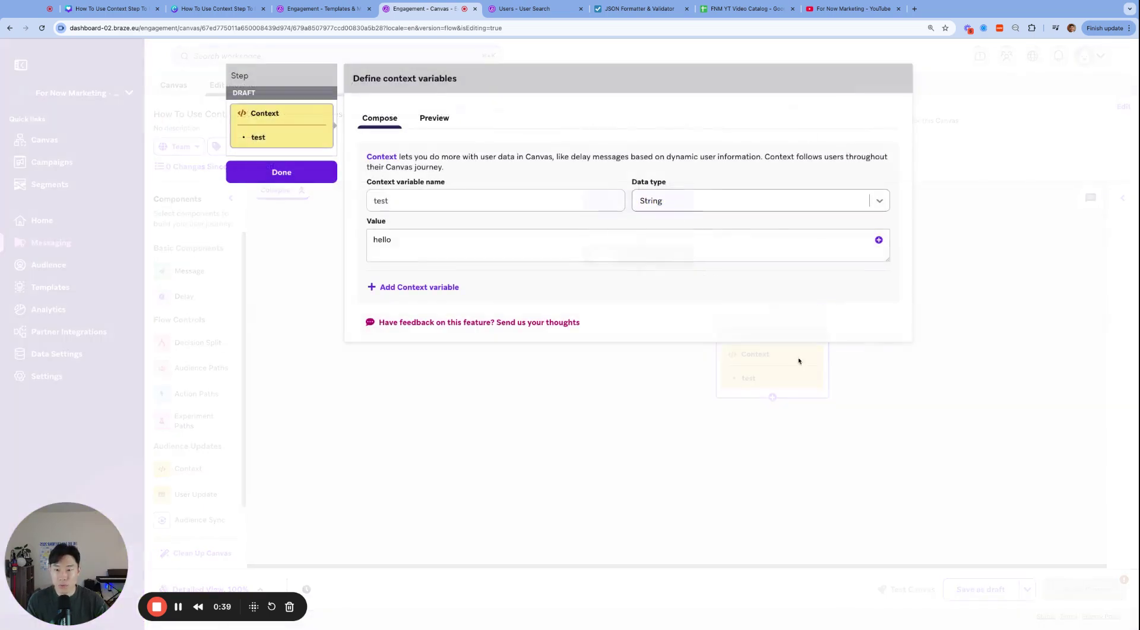
pyautogui.press('super+plus')
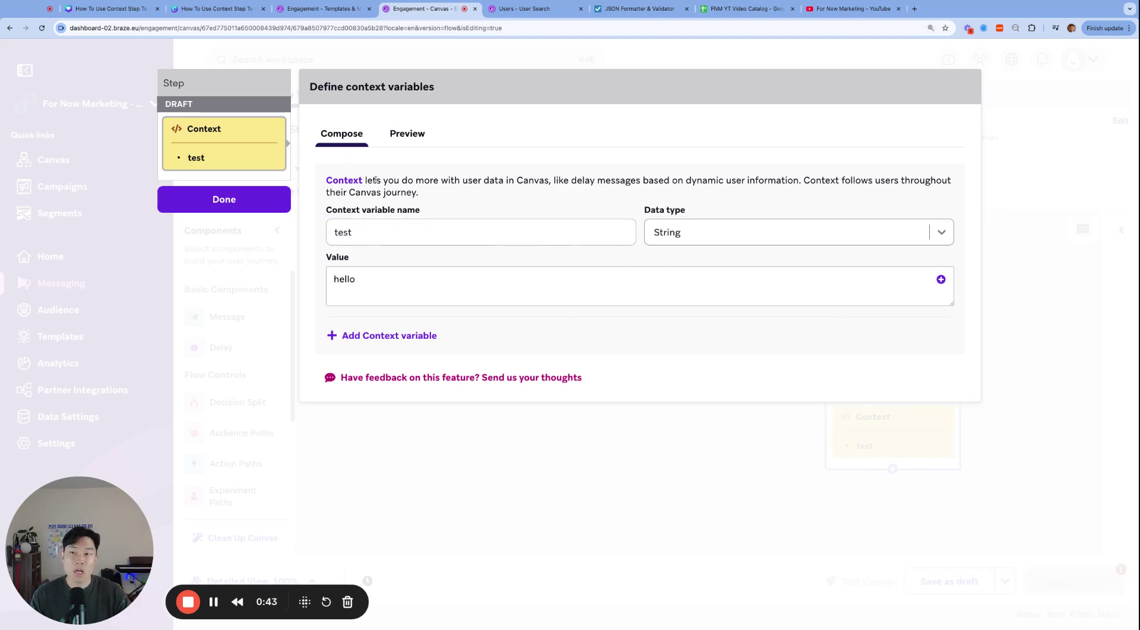
pyautogui.click(249, 209)
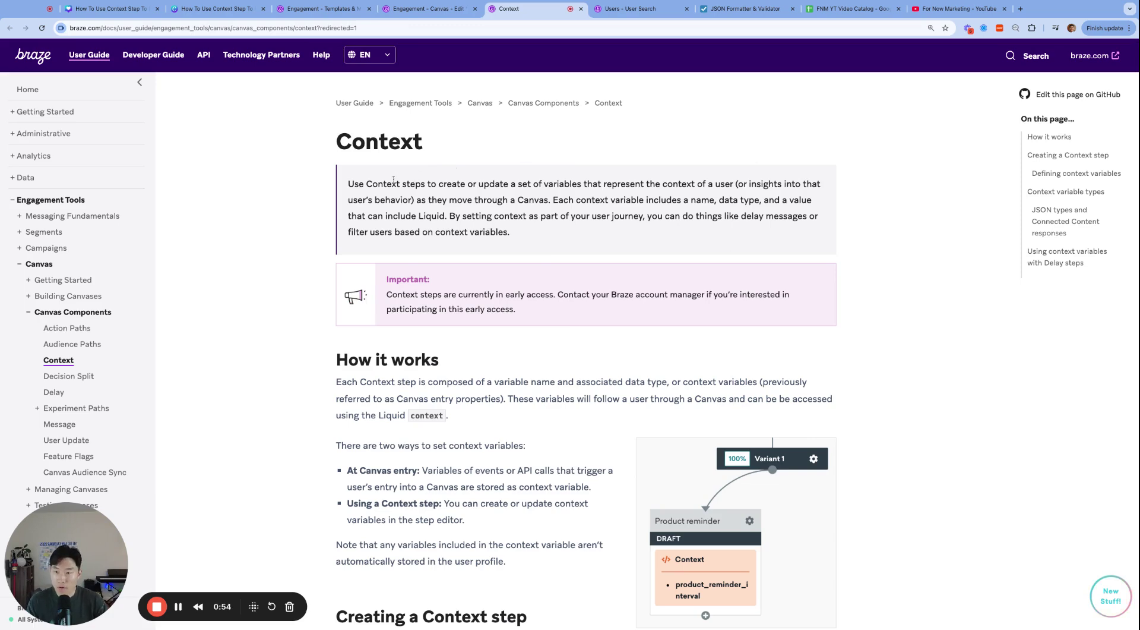
# - Read the Braze documentation page on Context, covering how it works, ways to set context variables, and creating a Context step
pyautogui.press('super+plus')
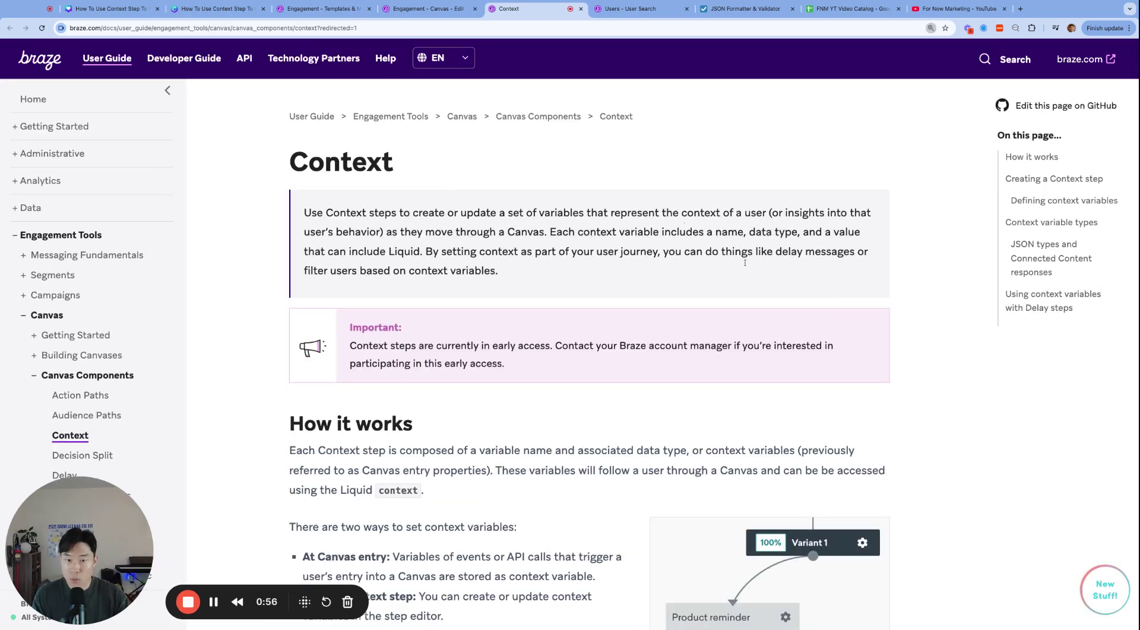
pyautogui.scroll(-3, 724, 303)
pyautogui.scroll(-1, 724, 302)
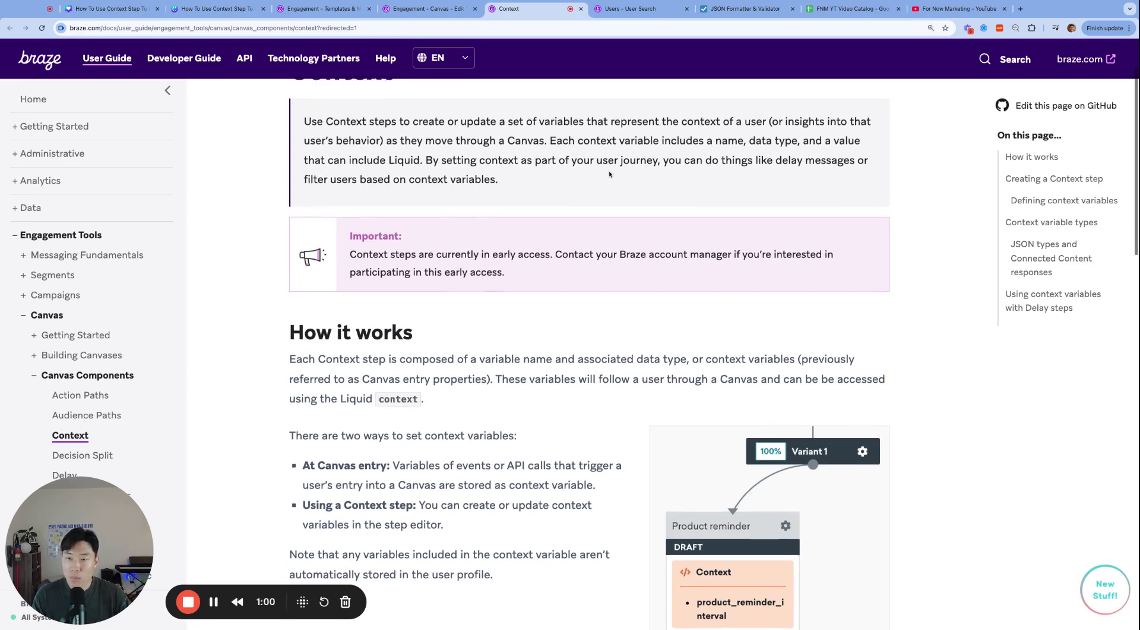
pyautogui.scroll(-3, 617, 377)
pyautogui.scroll(-2, 617, 376)
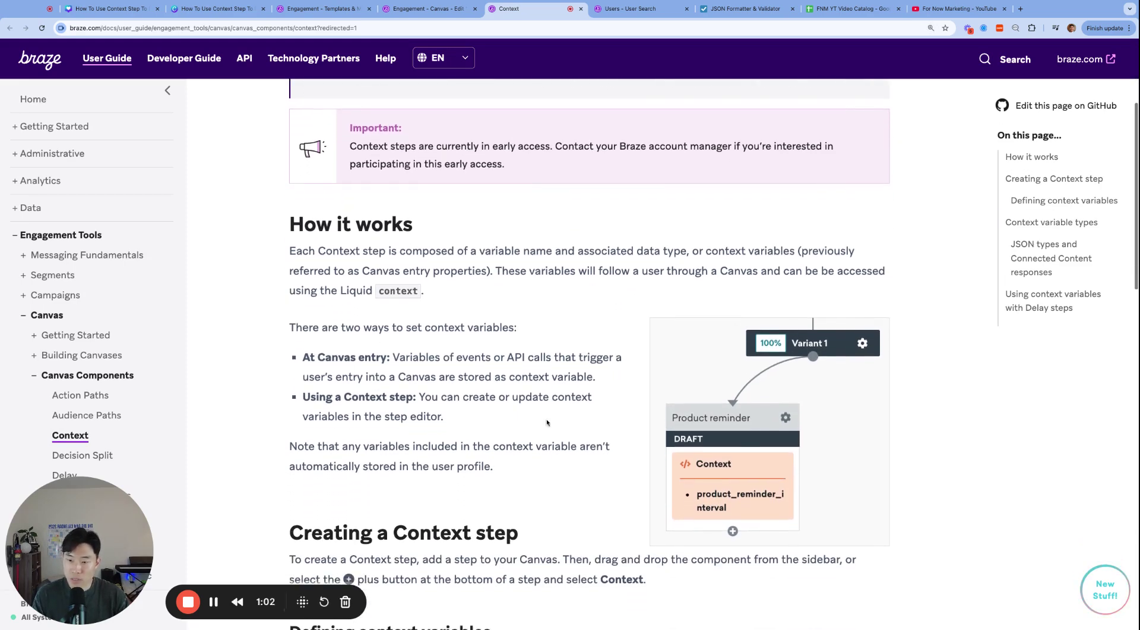
pyautogui.doubleClick(319, 338)
pyautogui.click(396, 359)
pyautogui.scroll(-3, 525, 371)
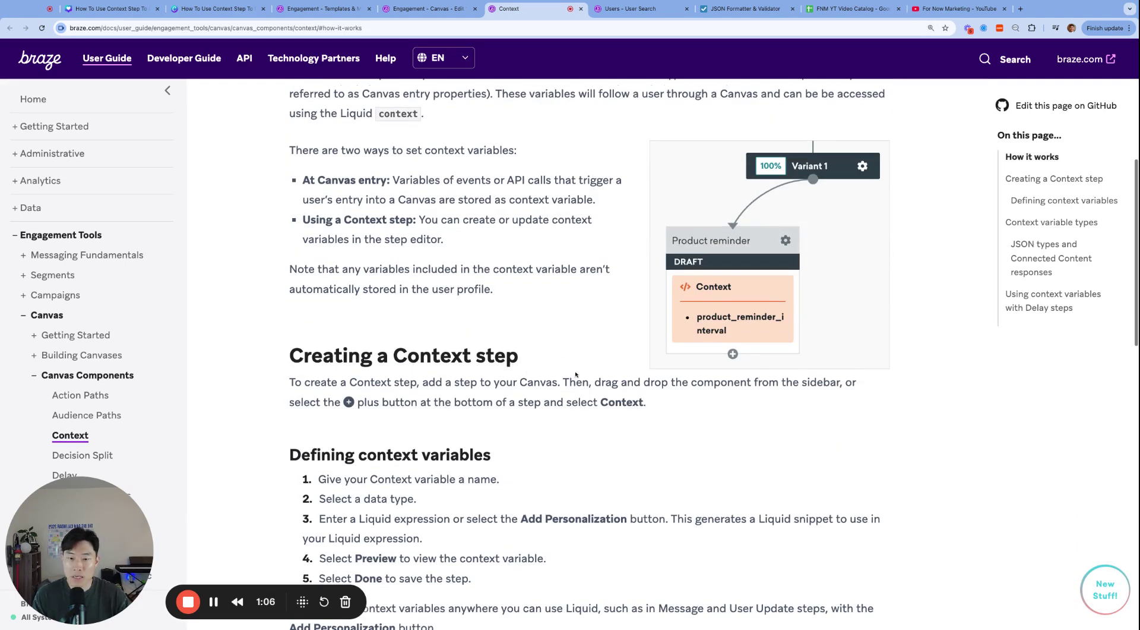
# - Return to the canvas and open the variable definitions of the Context step below Variant 1
pyautogui.hotkey('ctrl', 'shift', 'Tab')
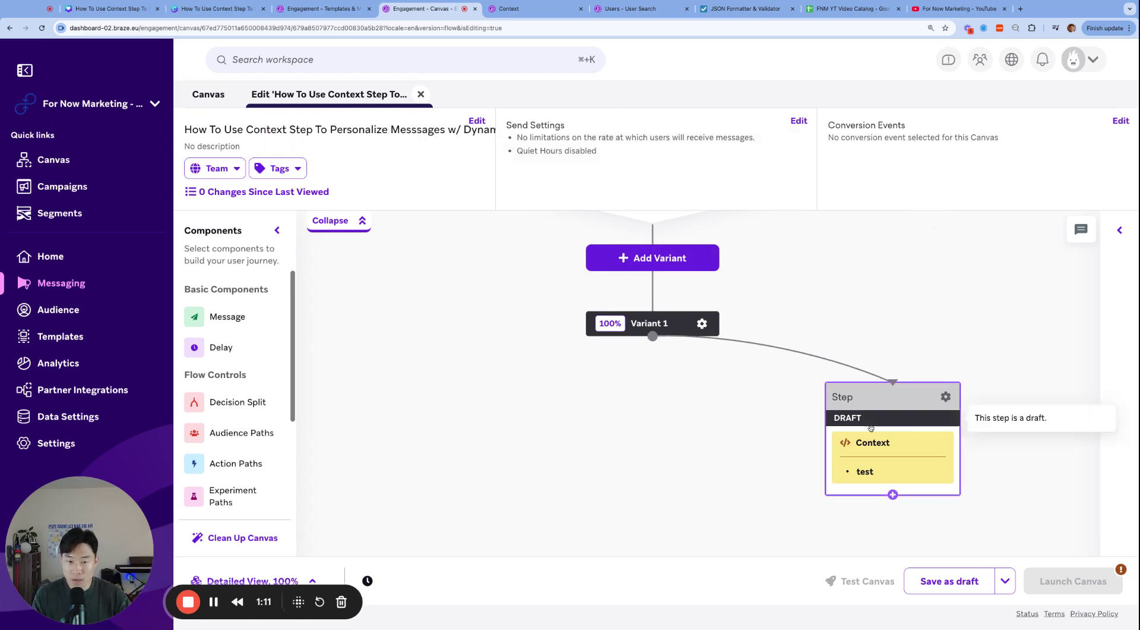
pyautogui.click(900, 464)
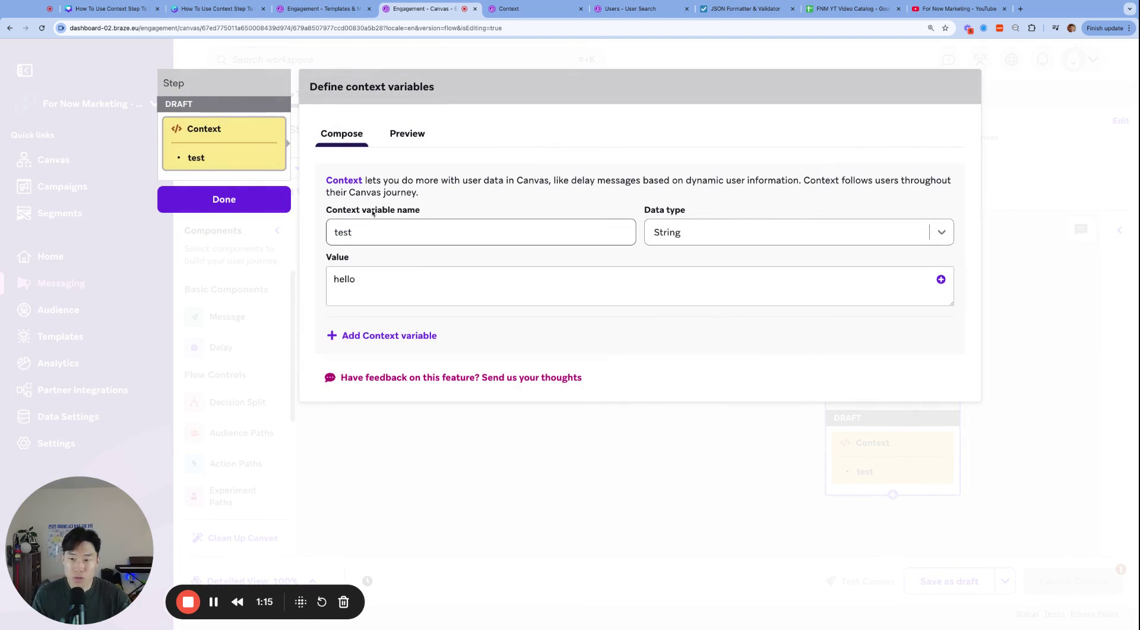
pyautogui.tripleClick(369, 211)
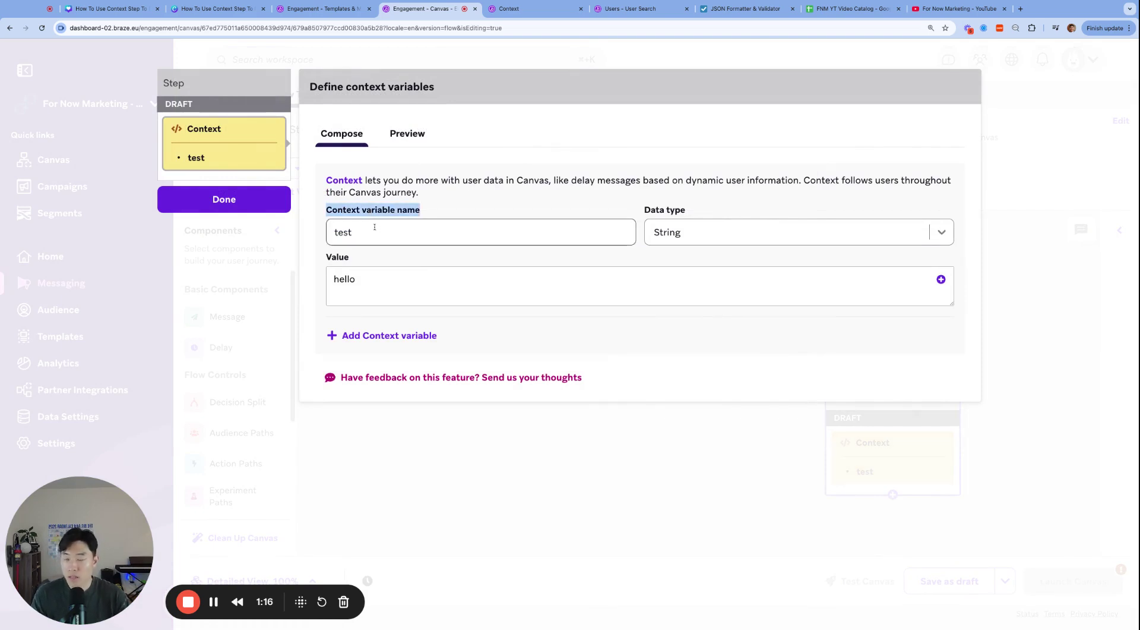
# - Try adding two blank context variables to the Context step, then remove both
pyautogui.click(389, 335)
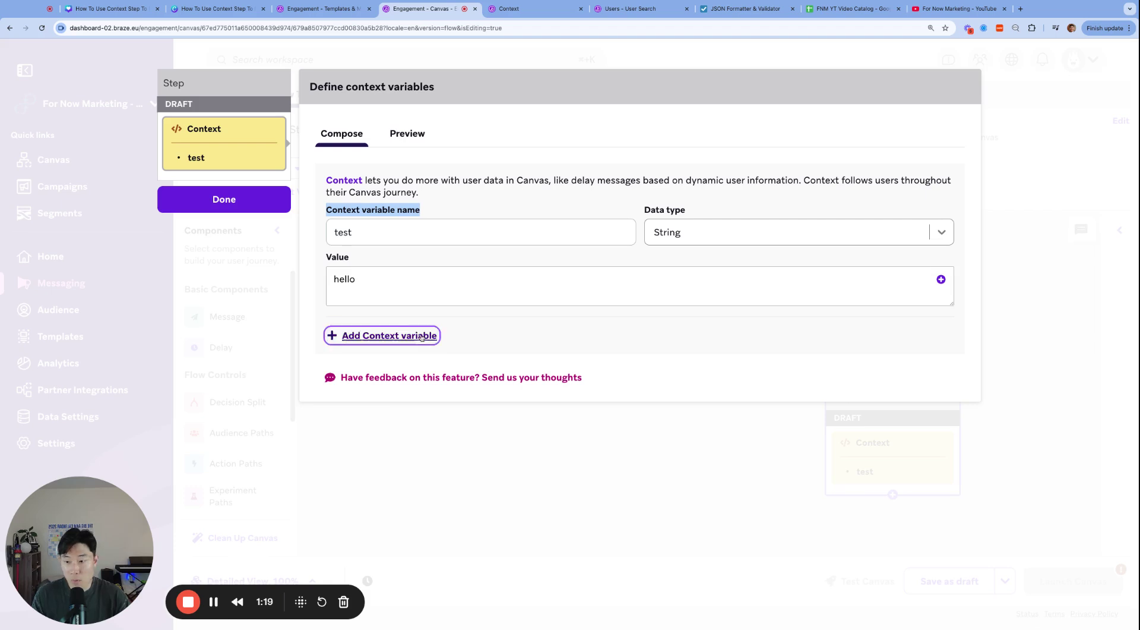
pyautogui.click(392, 479)
pyautogui.scroll(-2, 486, 390)
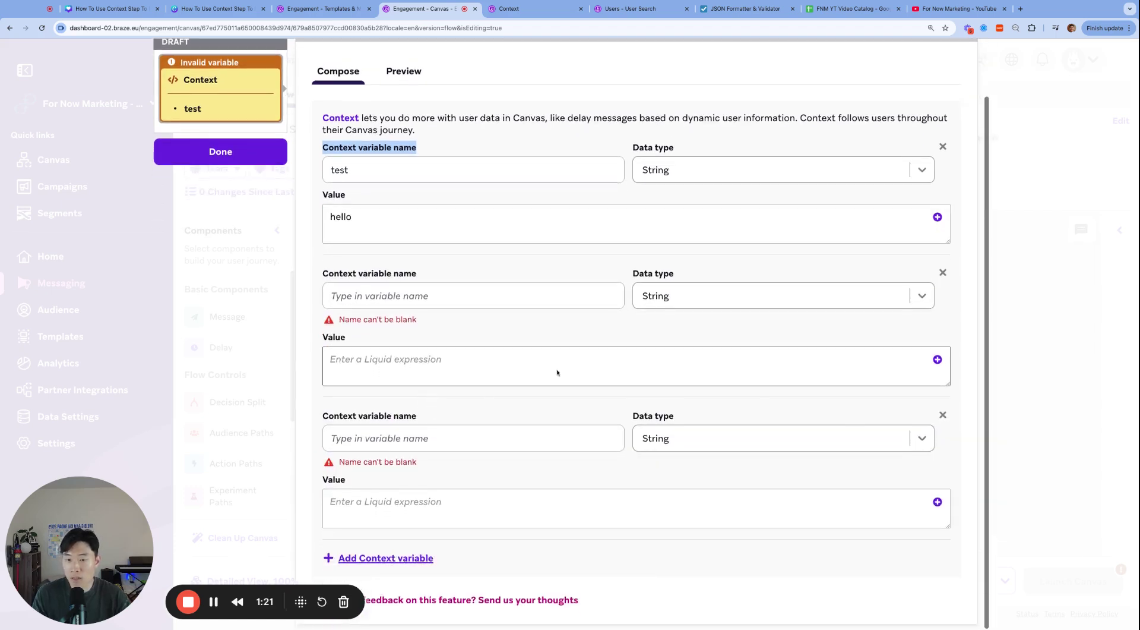
pyautogui.click(942, 272)
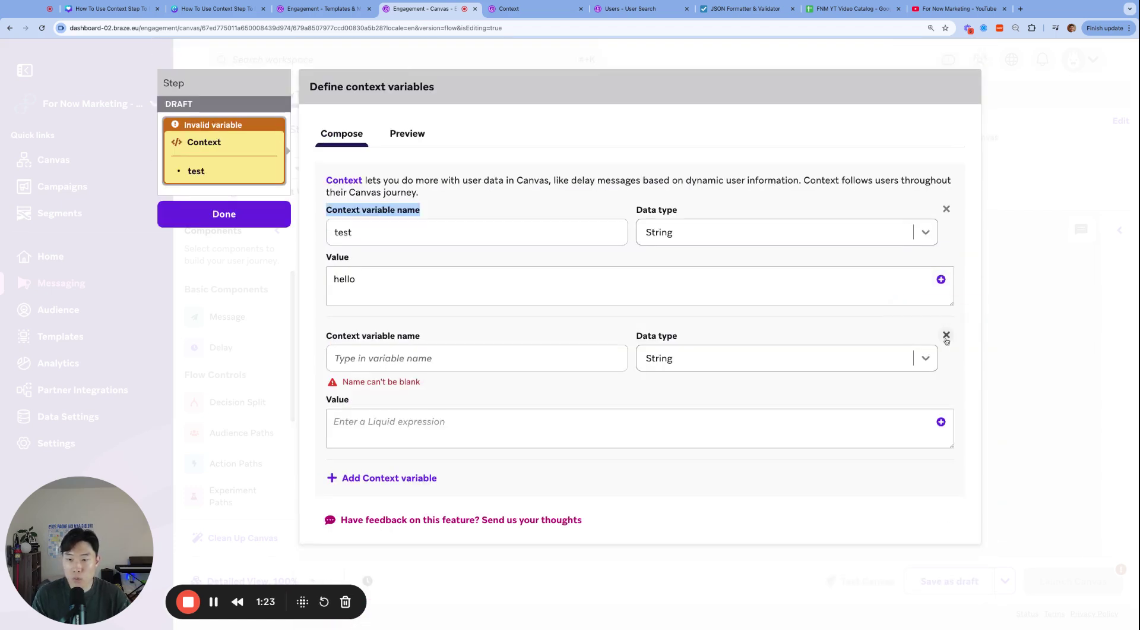
pyautogui.click(943, 337)
# - Explore the personalization types for the test variable's value, trying Custom Attributes and Context Variables, and cancel without inserting a snippet
pyautogui.click(586, 274)
pyautogui.doubleClick(341, 280)
pyautogui.click(941, 279)
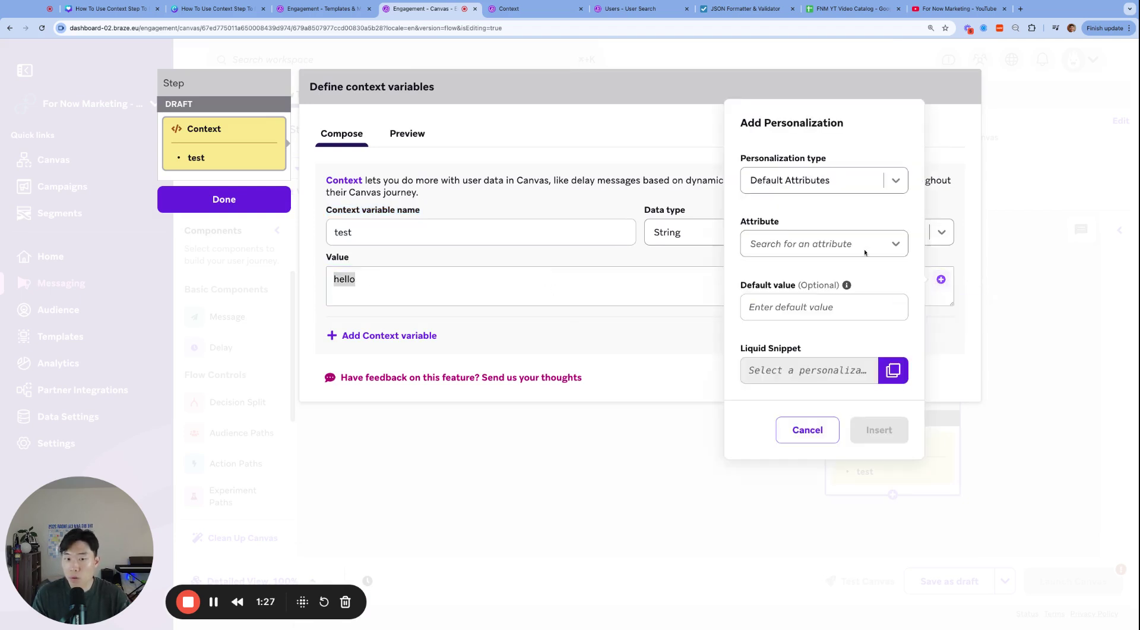
pyautogui.click(827, 180)
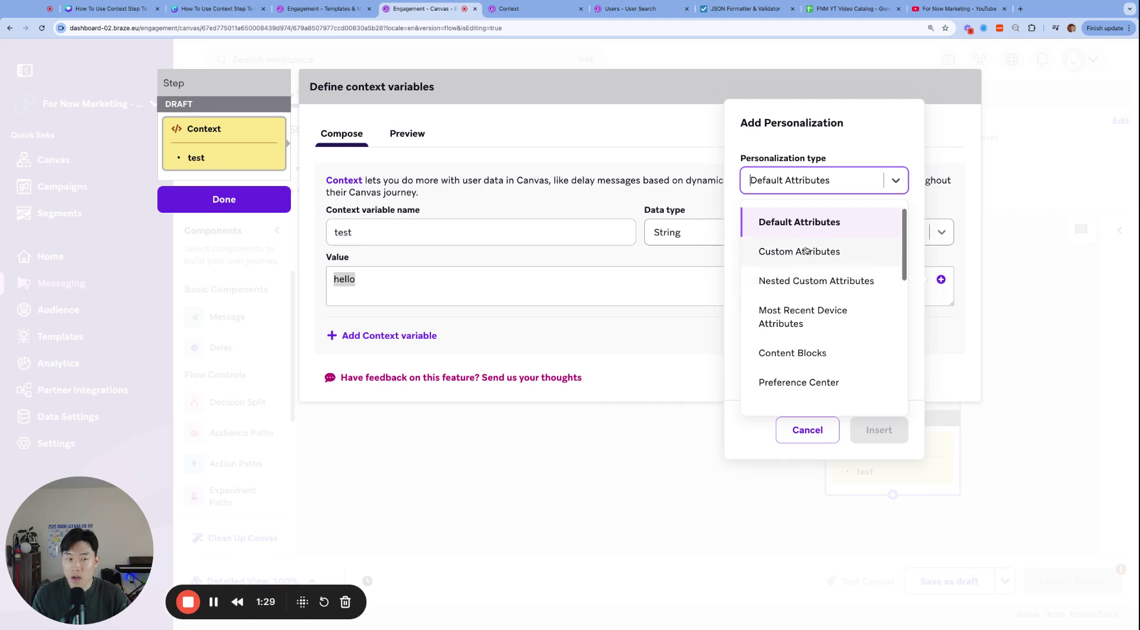
pyautogui.click(840, 252)
pyautogui.click(853, 179)
pyautogui.scroll(-3, 800, 356)
pyautogui.scroll(-2, 800, 383)
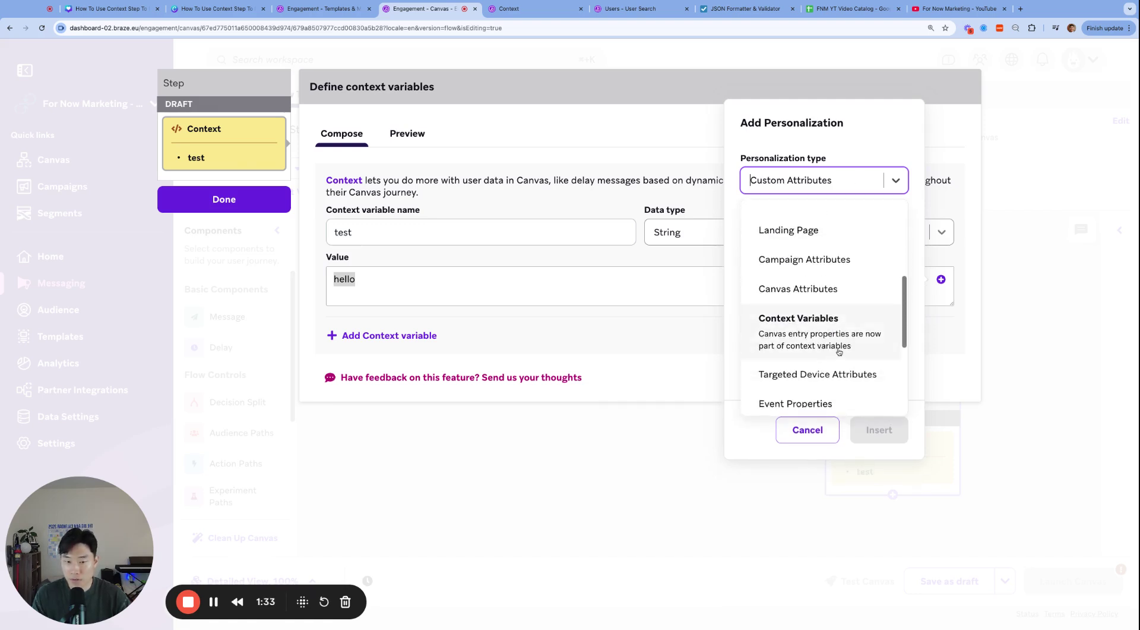
pyautogui.click(835, 351)
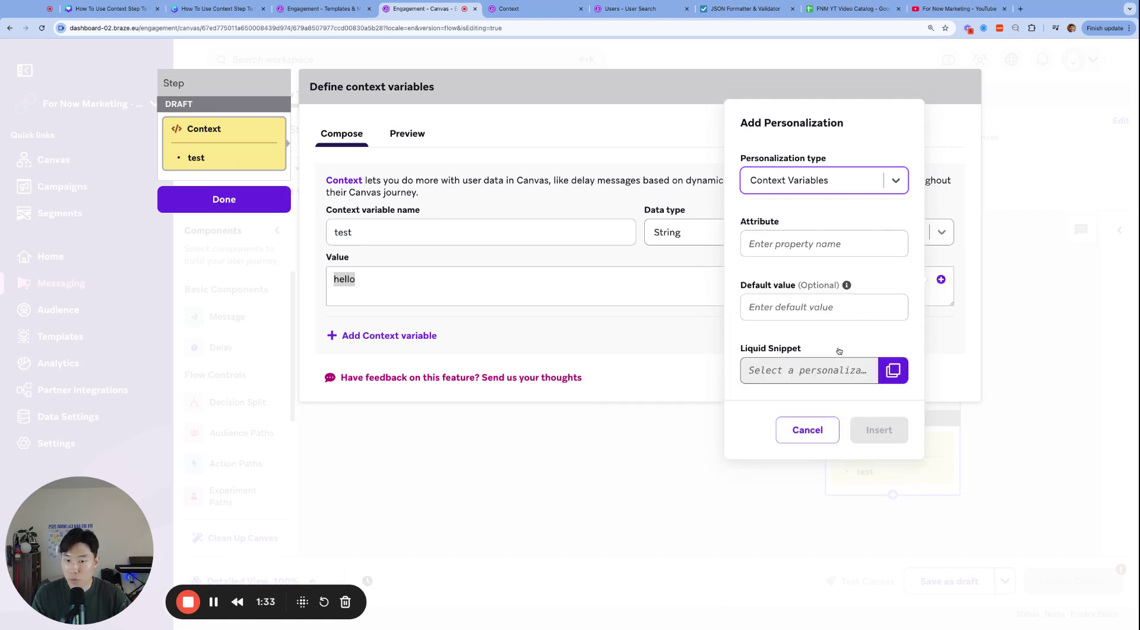
pyautogui.click(807, 429)
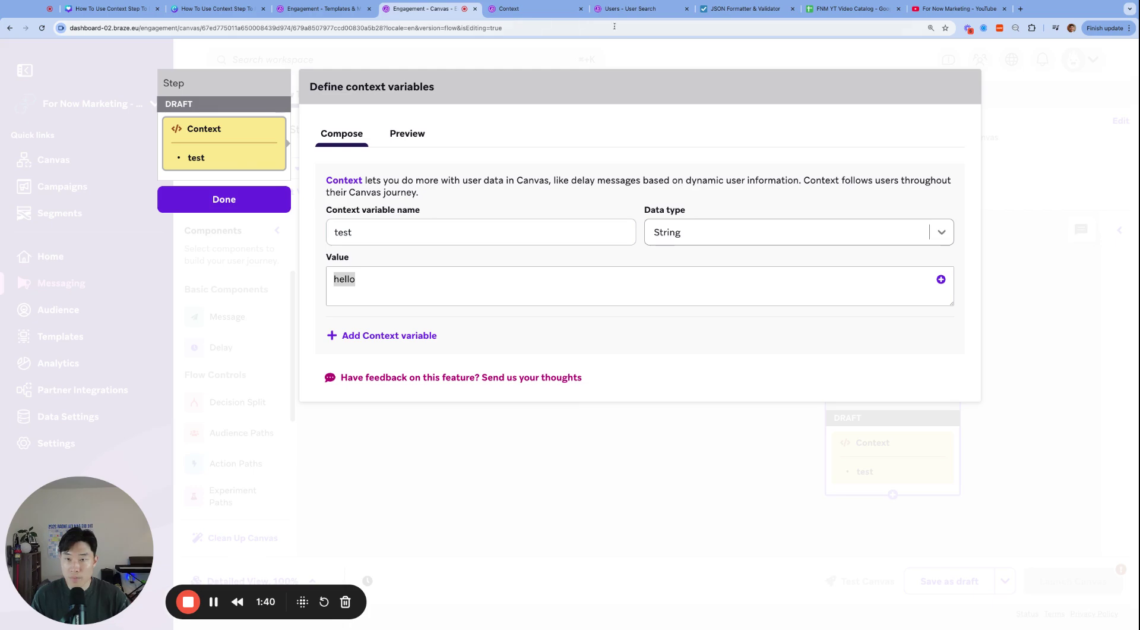
# - Go to the User Search page and look up the test user by their user ID
pyautogui.click(646, 15)
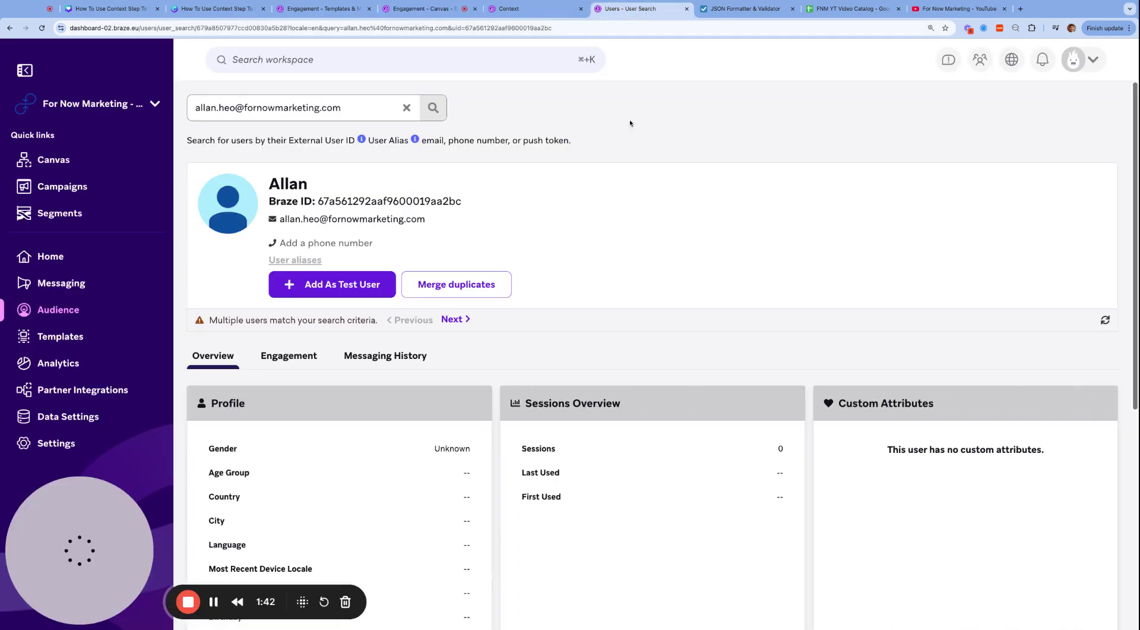
pyautogui.scroll(-1, 618, 323)
pyautogui.scroll(1, 382, 143)
pyautogui.click(364, 107)
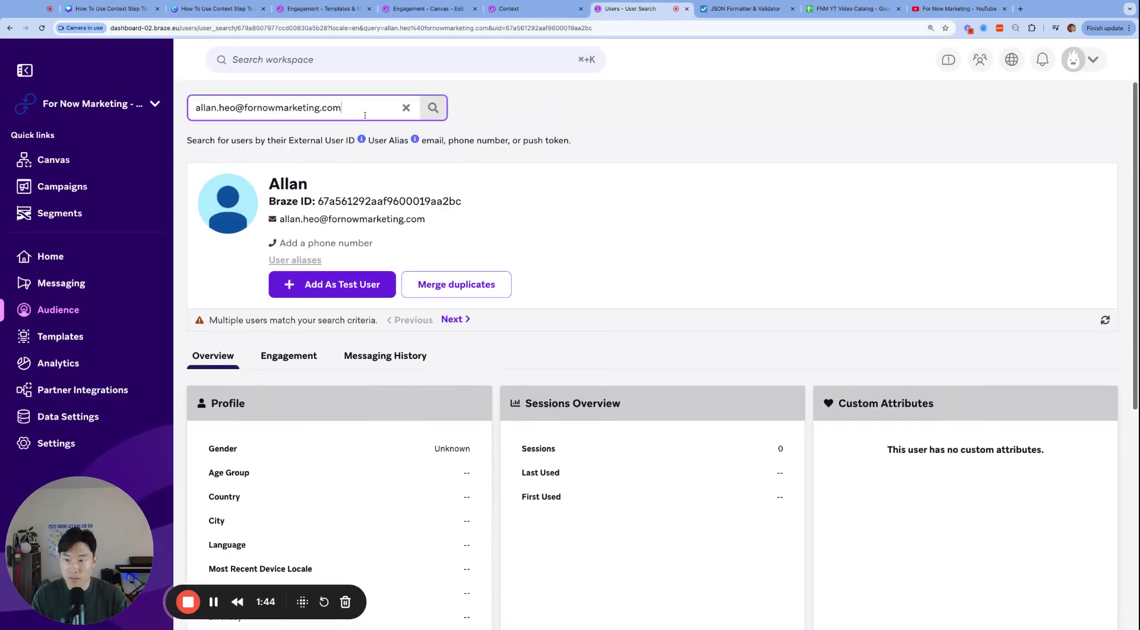
pyautogui.press('super+a')
pyautogui.write('allan')
pyautogui.press('Return')
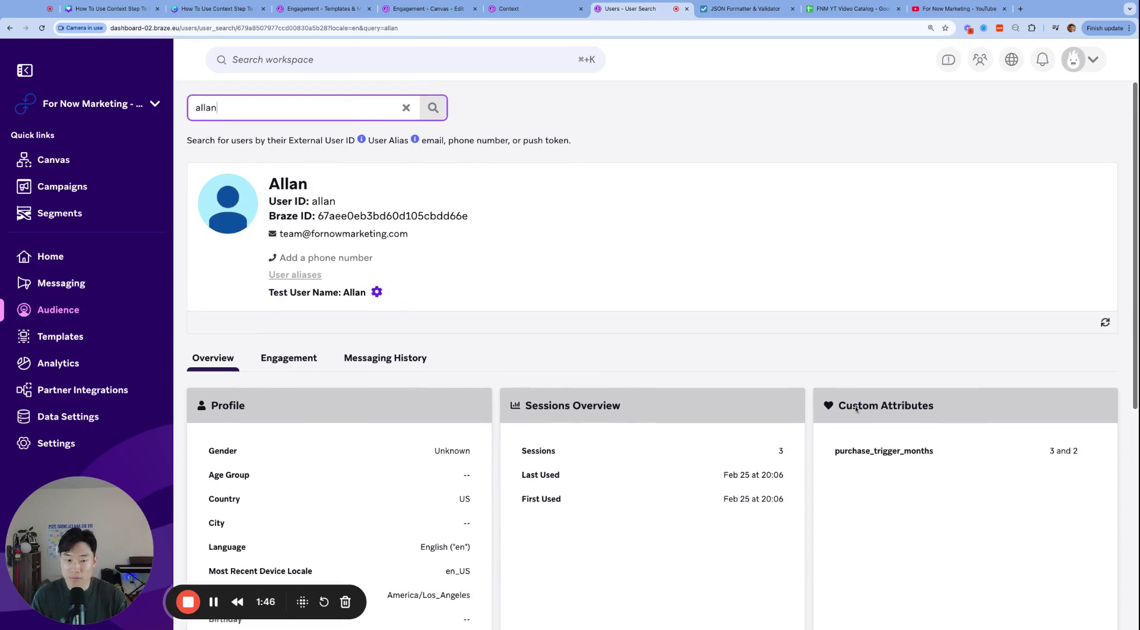
# - Examine the event_date custom attribute and its date value, including the time zone offset, in the test user's profile
pyautogui.scroll(-1, 856, 409)
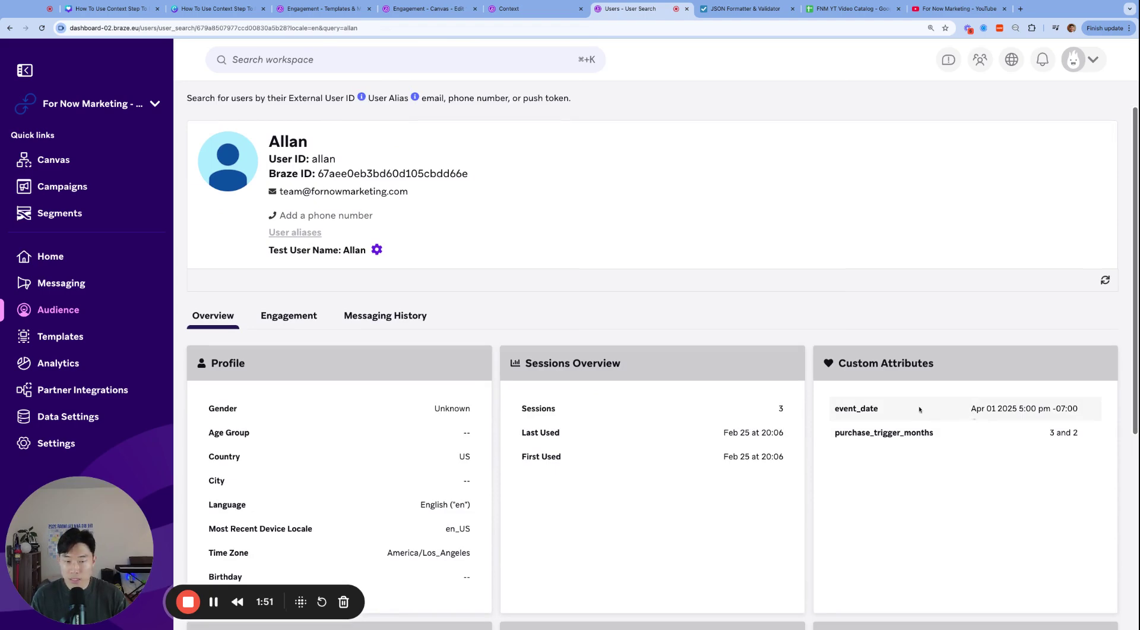
pyautogui.doubleClick(862, 407)
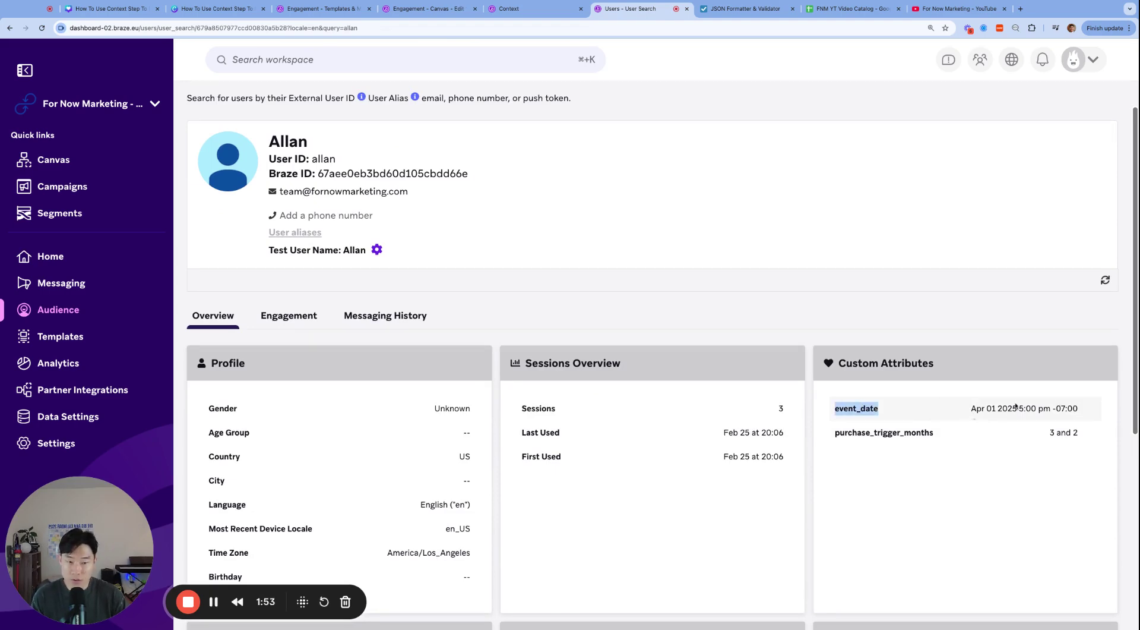
pyautogui.scroll(5, 1016, 406)
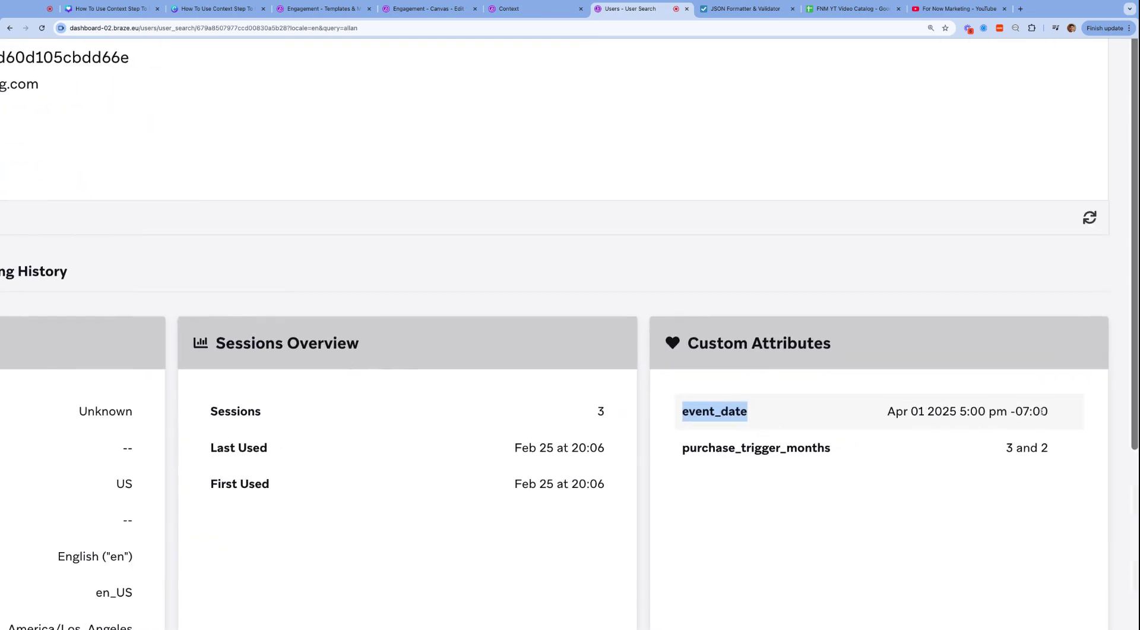
pyautogui.scroll(-5, 1010, 411)
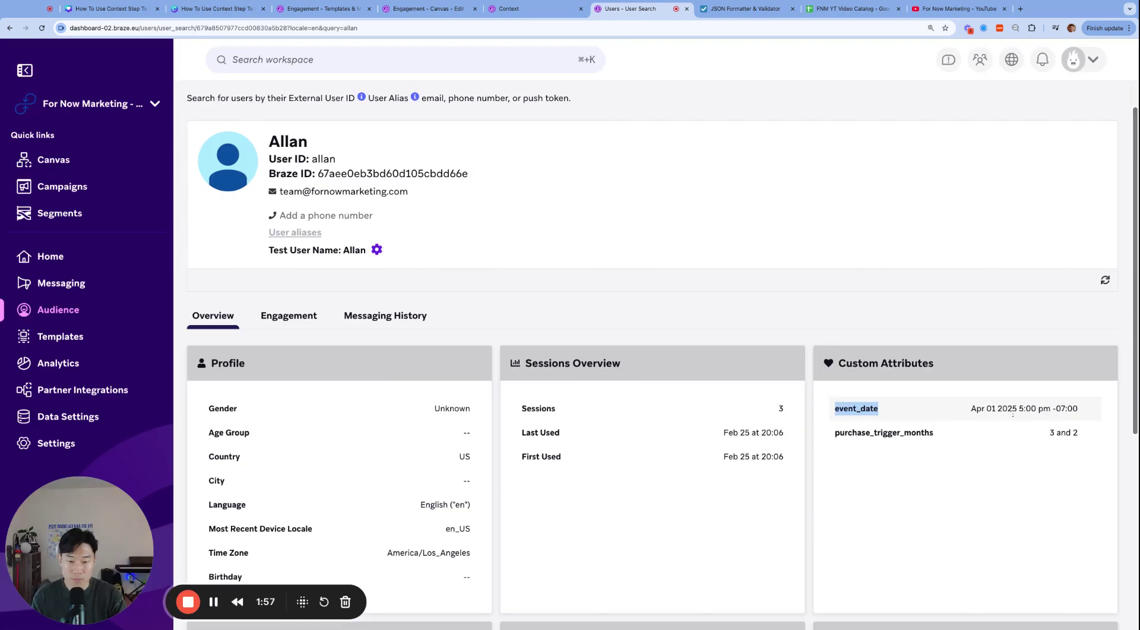
pyautogui.click(1013, 414)
pyautogui.tripleClick(1066, 408)
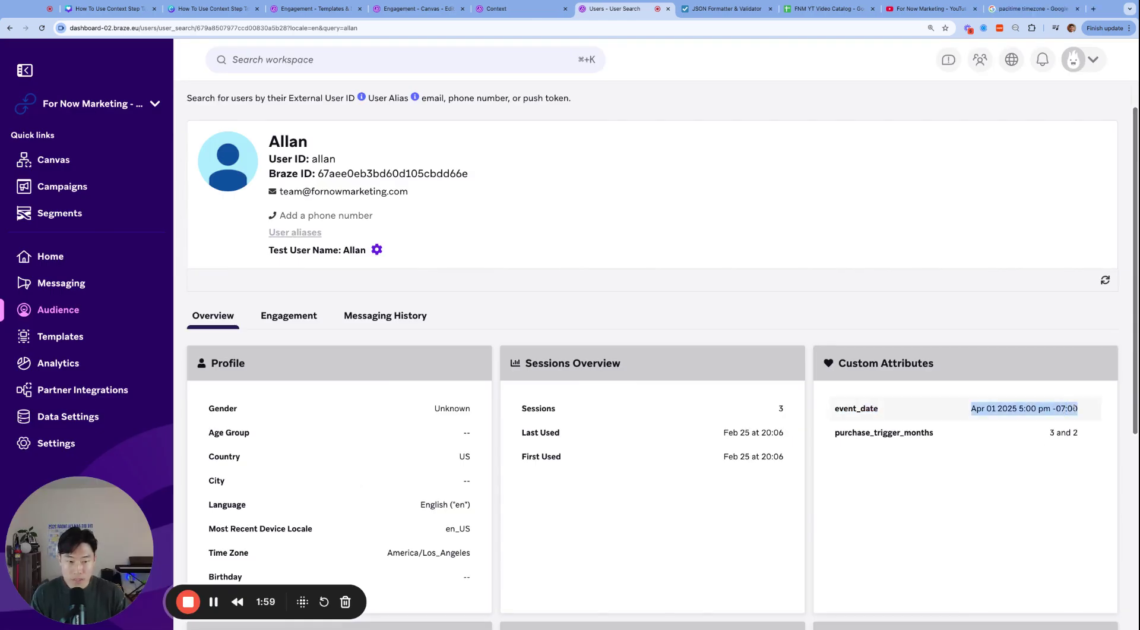
pyautogui.scroll(5, 1066, 408)
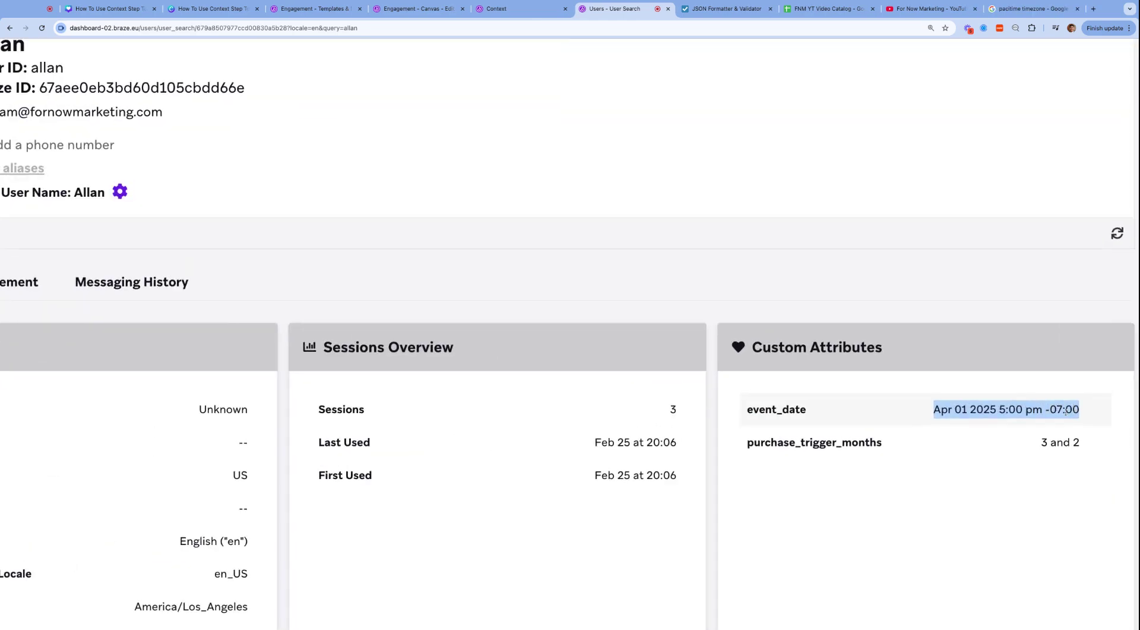
pyautogui.scroll(3, 1066, 411)
pyautogui.scroll(-8, 1066, 411)
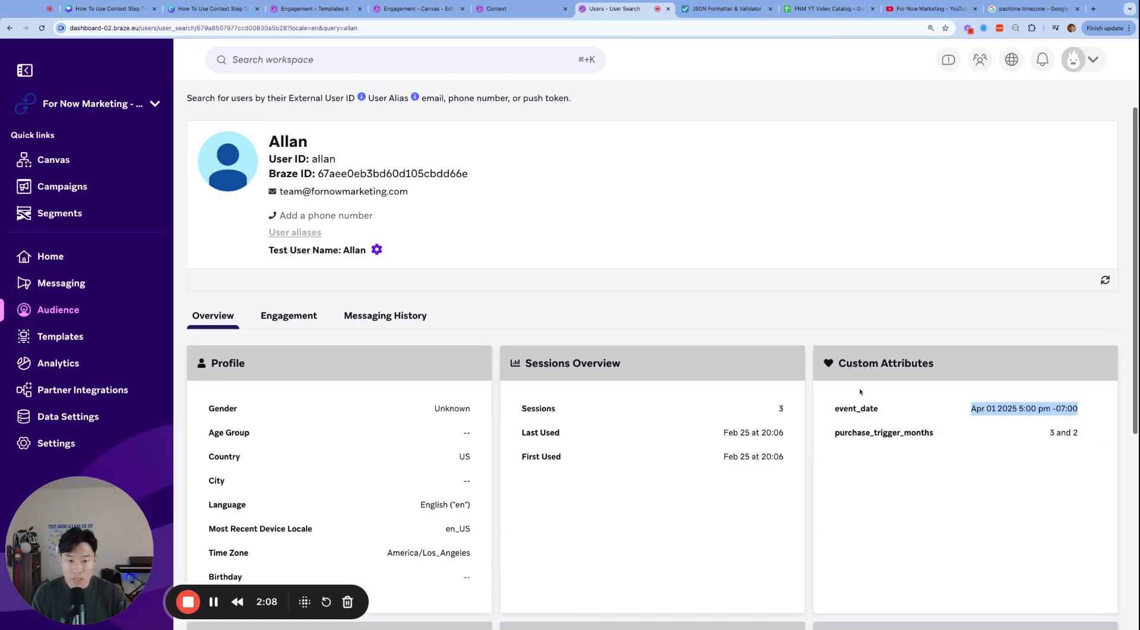
pyautogui.doubleClick(857, 408)
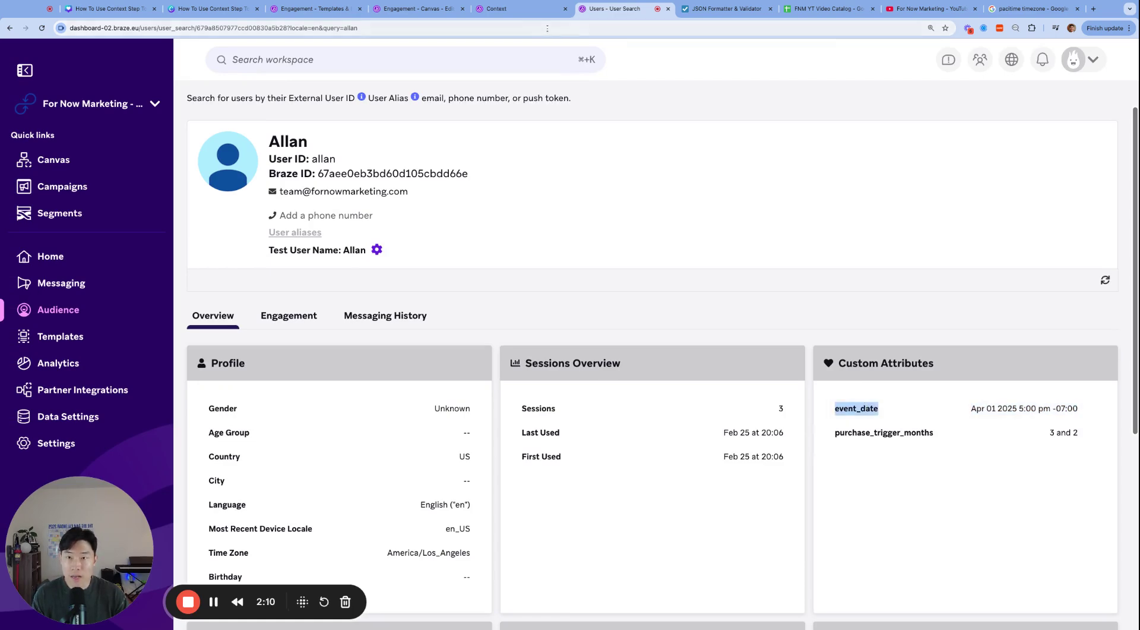
# - Return to the canvas's Context step and rename the test context variable to event_follow_up_date
pyautogui.click(505, 9)
pyautogui.click(430, 10)
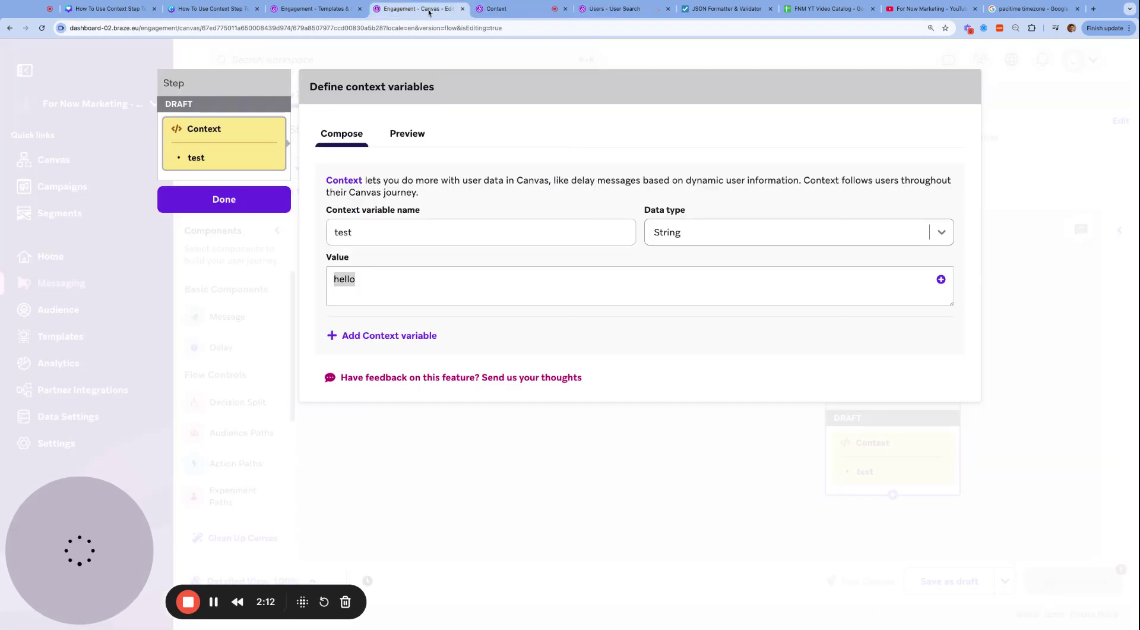
pyautogui.click(483, 237)
pyautogui.press('super+a')
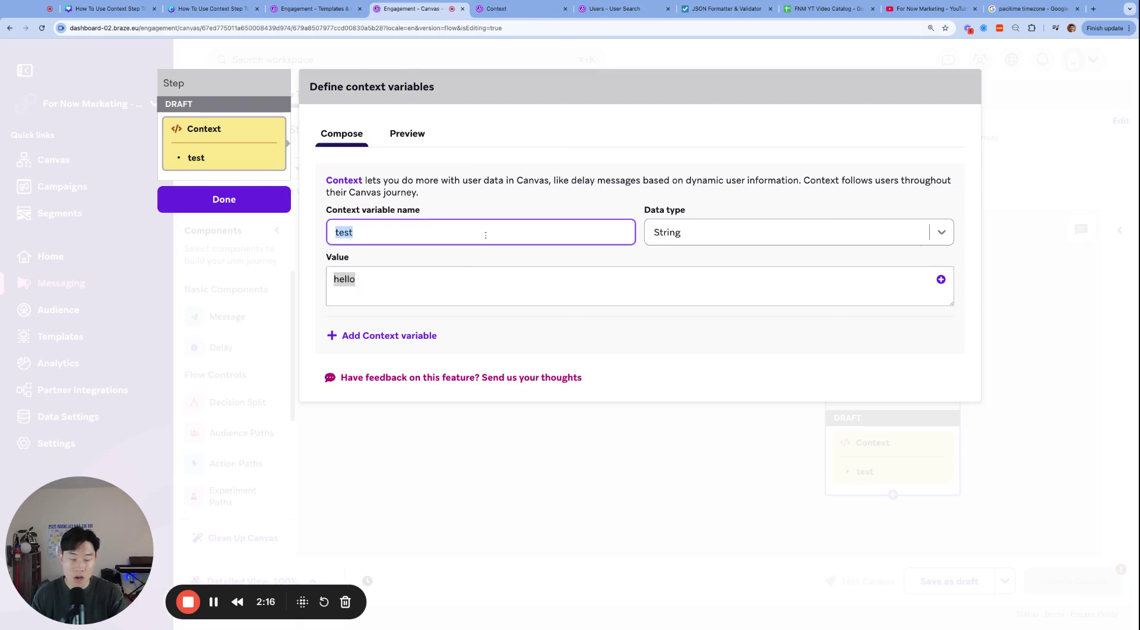
pyautogui.write('follow_up_')
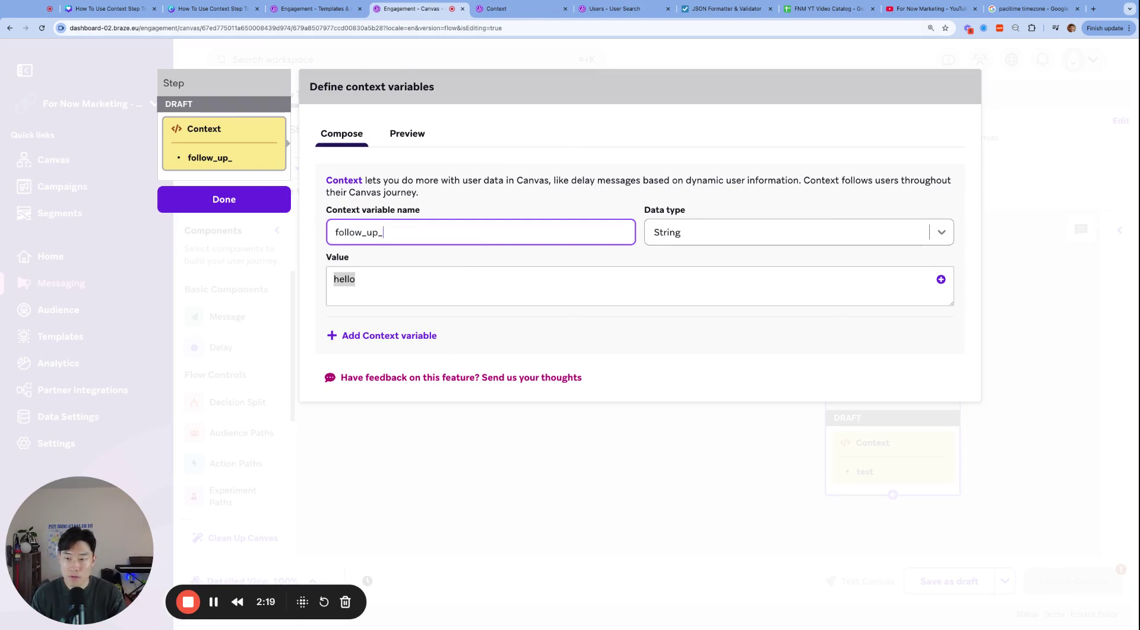
pyautogui.press('super+Left')
pyautogui.write('event_')
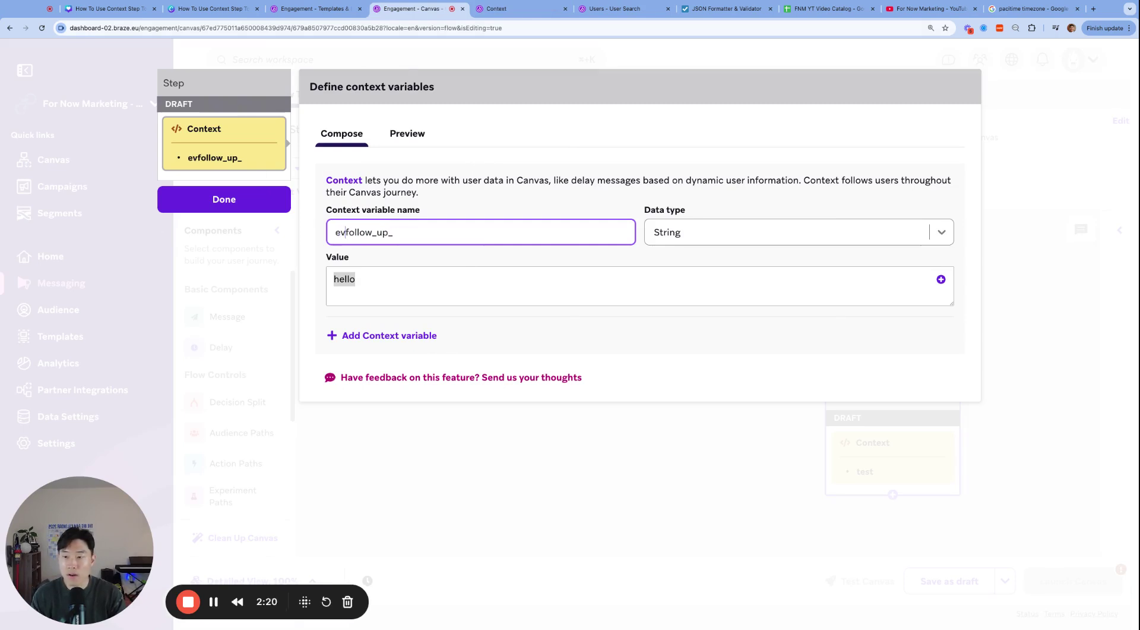
pyautogui.press('super+Right')
pyautogui.write('date')
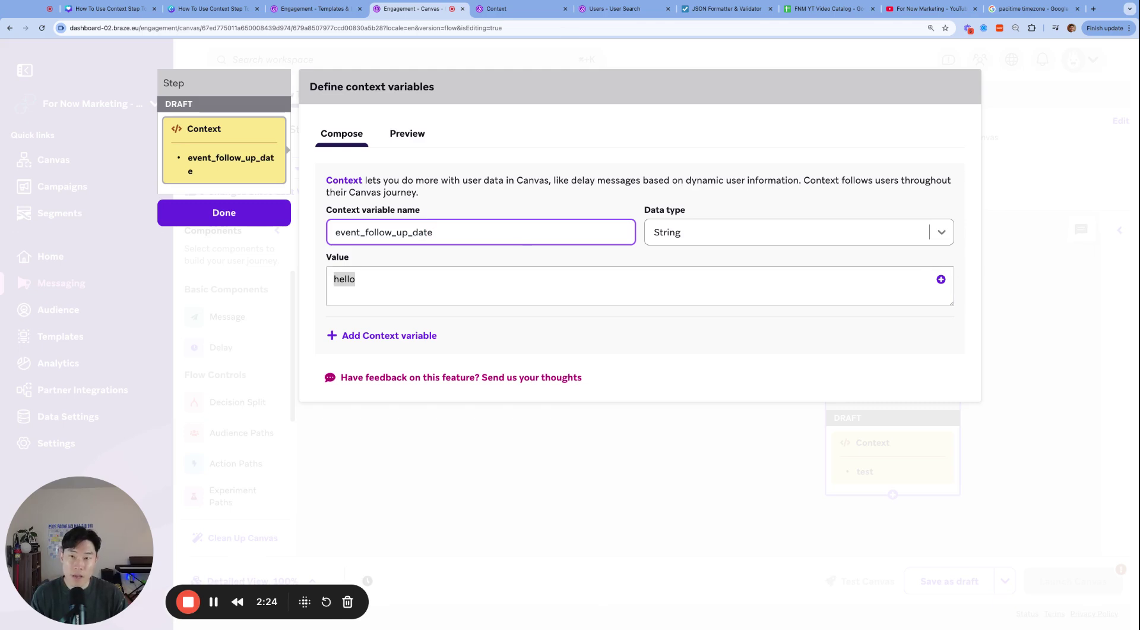
# - Recheck the test user's event_date attribute, then set the event_follow_up_date variable's data type to Time and clear its value
pyautogui.click(612, 8)
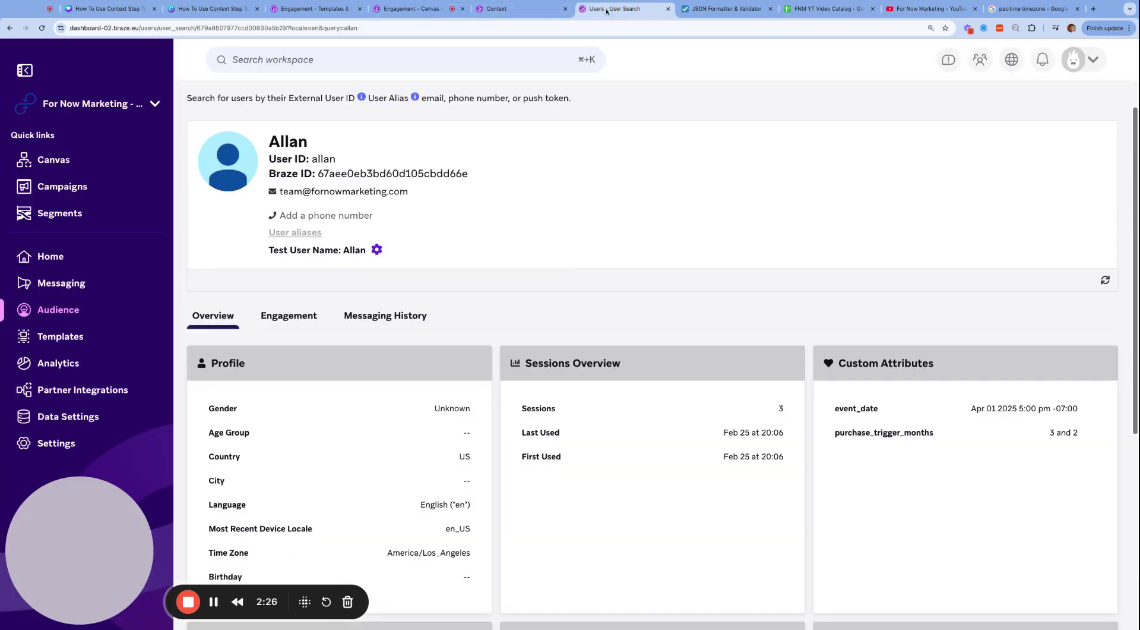
pyautogui.tripleClick(1010, 404)
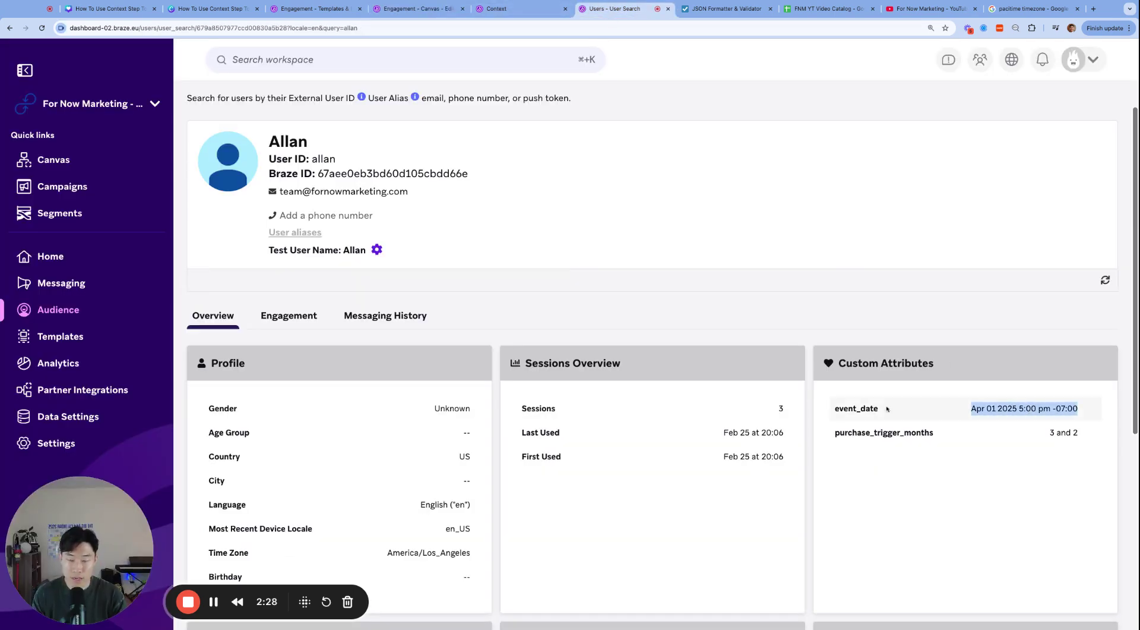
pyautogui.press('super+5')
pyautogui.click(706, 232)
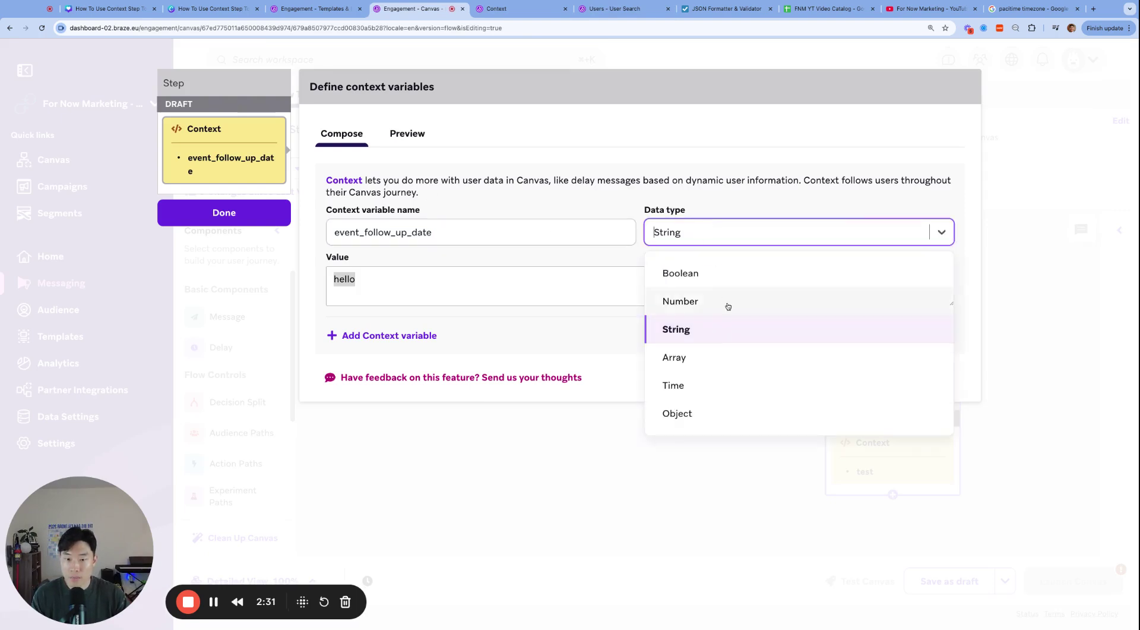
pyautogui.click(712, 384)
pyautogui.click(607, 291)
pyautogui.press('BackSpace')
pyautogui.press('BackSpace')
pyautogui.press('BackSpace')
pyautogui.press('BackSpace')
pyautogui.press('BackSpace')
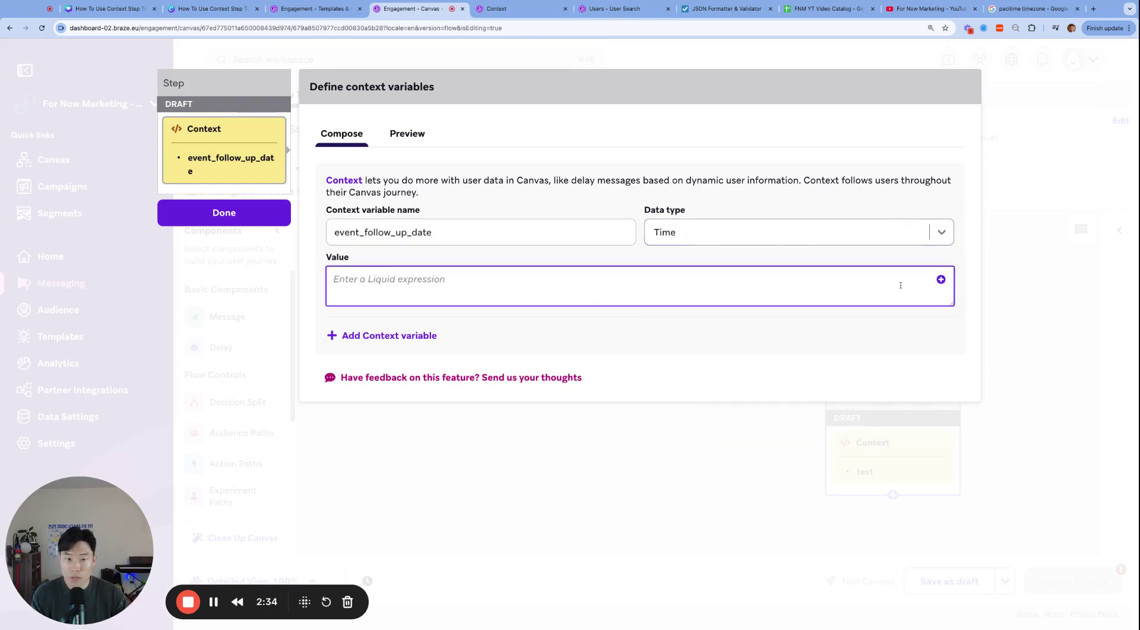
# - Insert the event_date custom attribute as a personalization snippet in the event_follow_up_date variable's value, without a default value
pyautogui.click(941, 279)
pyautogui.click(820, 180)
pyautogui.click(799, 251)
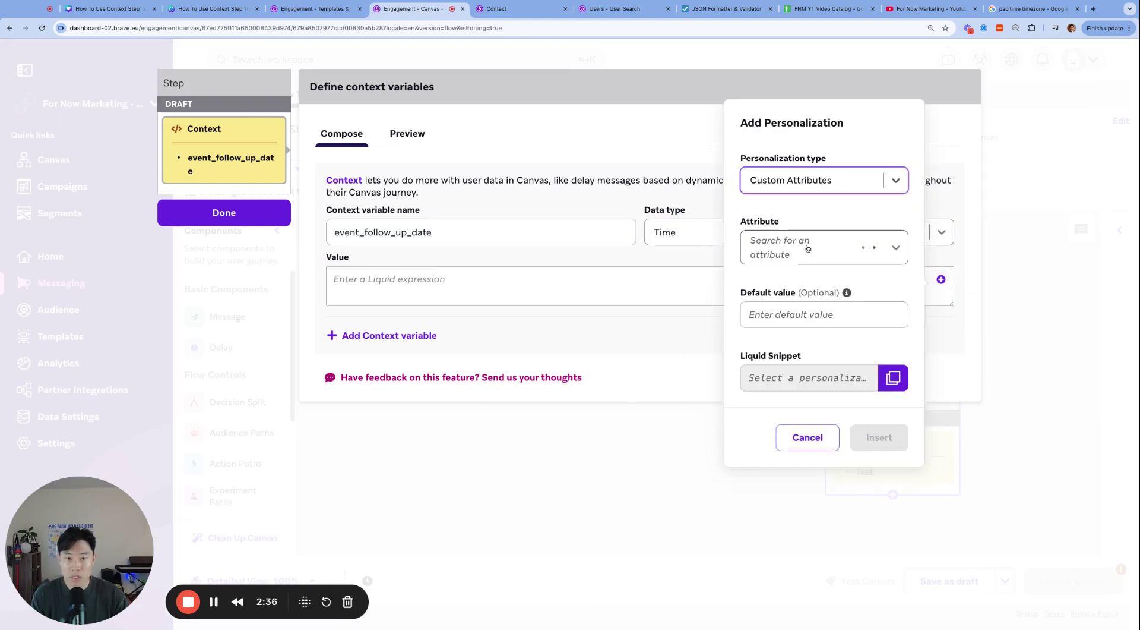
pyautogui.click(838, 245)
pyautogui.scroll(-2, 825, 311)
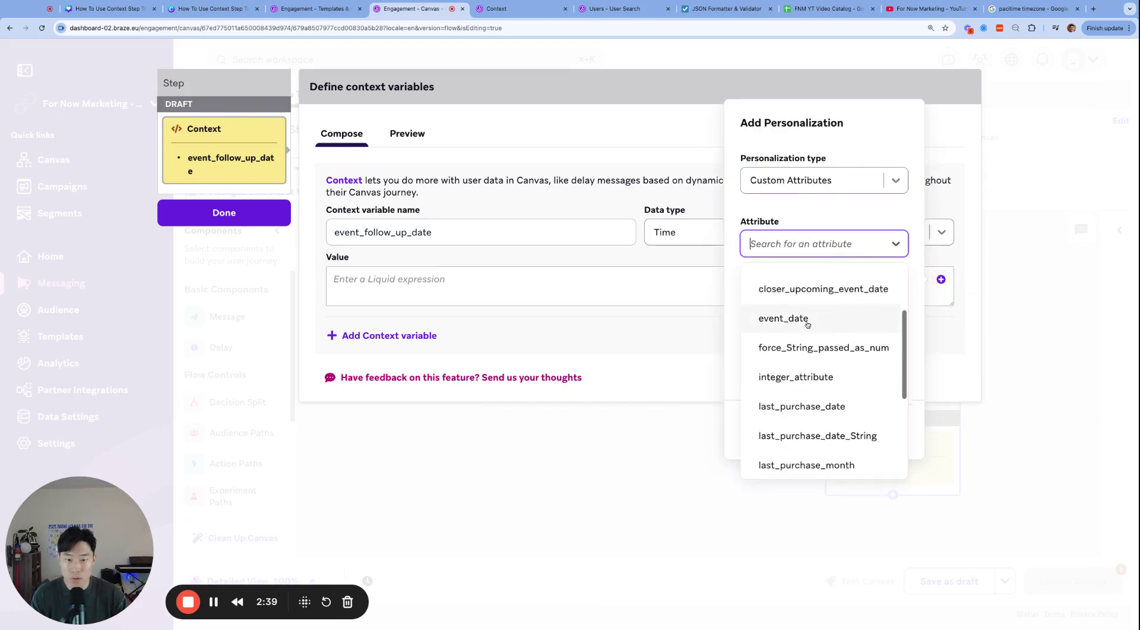
pyautogui.click(825, 314)
pyautogui.click(883, 428)
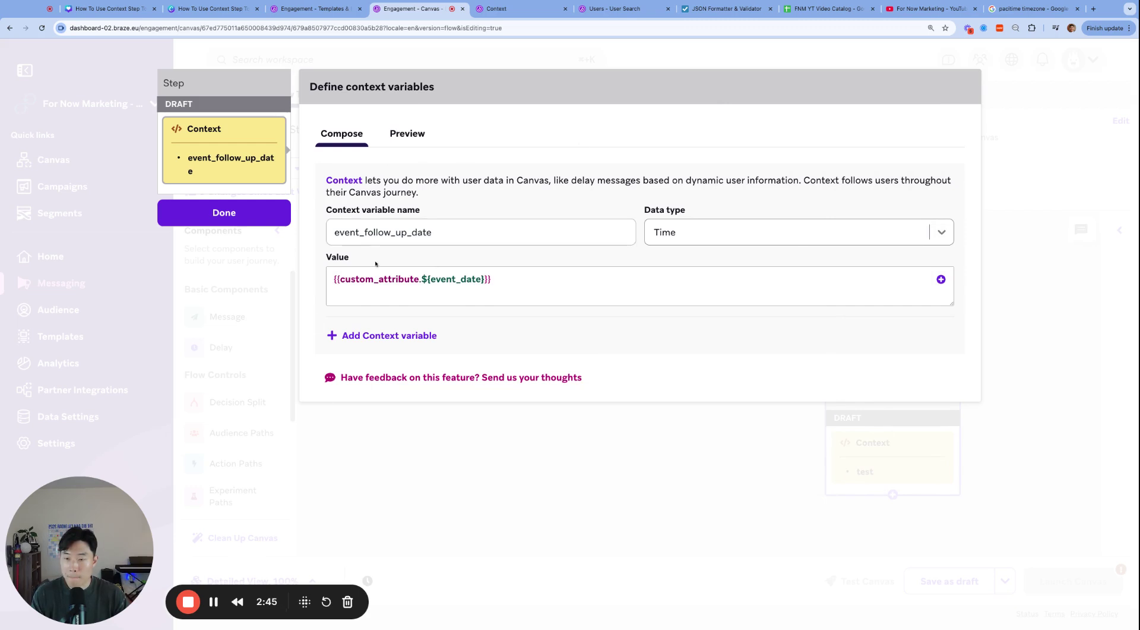
# - Review the inserted event_date Liquid expression and preview the context variable with a random user
pyautogui.doubleClick(367, 278)
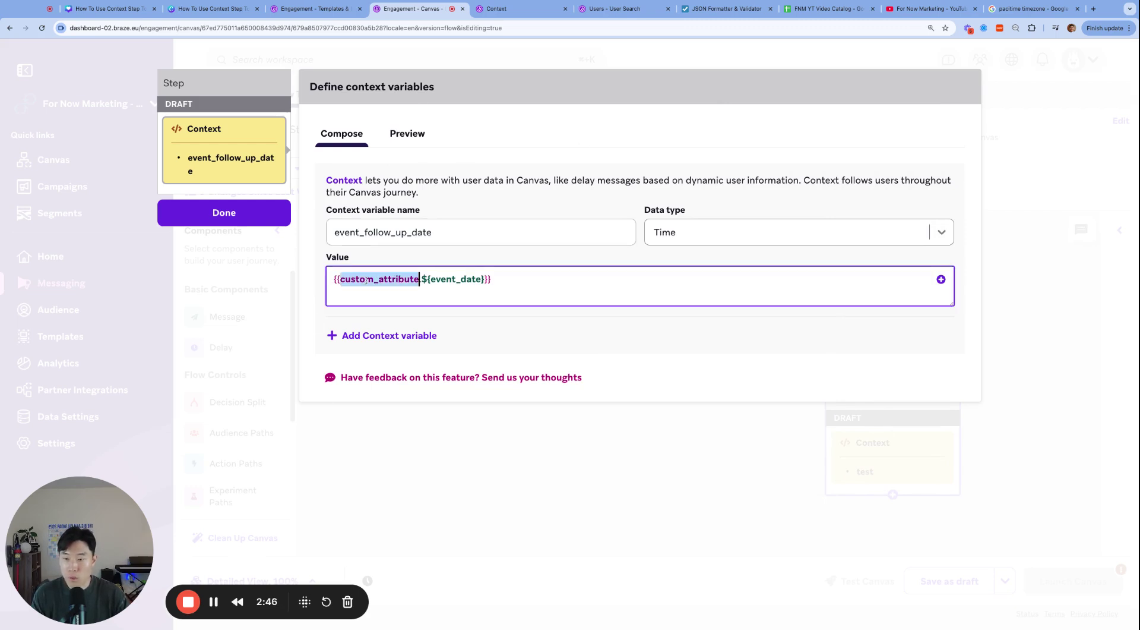
pyautogui.doubleClick(455, 279)
pyautogui.click(408, 133)
pyautogui.click(720, 206)
pyautogui.click(681, 146)
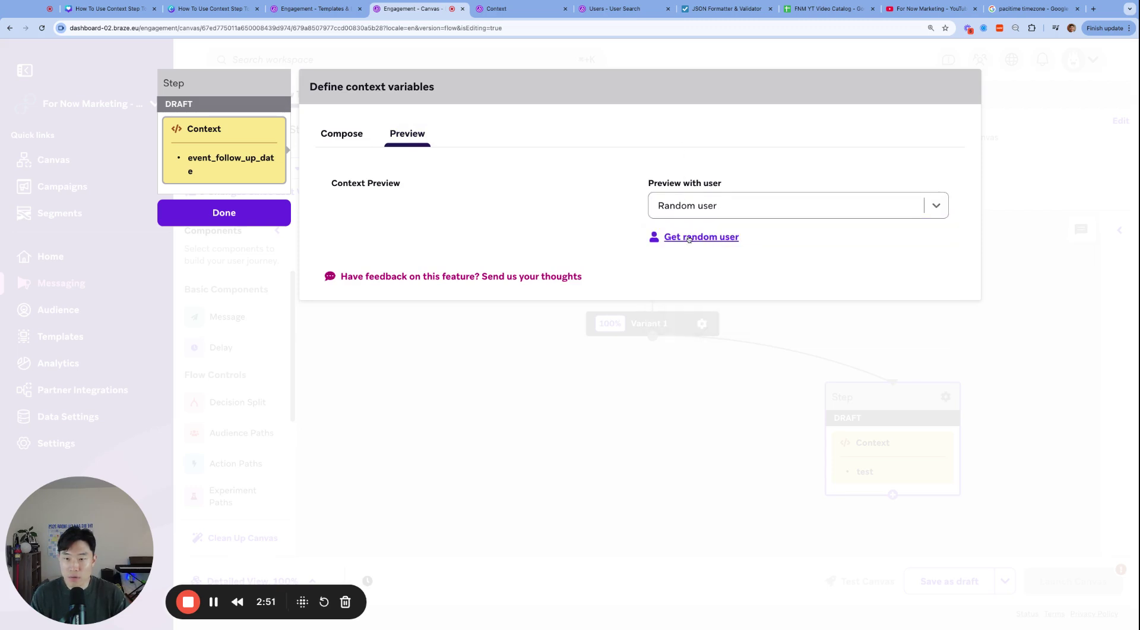
pyautogui.click(725, 244)
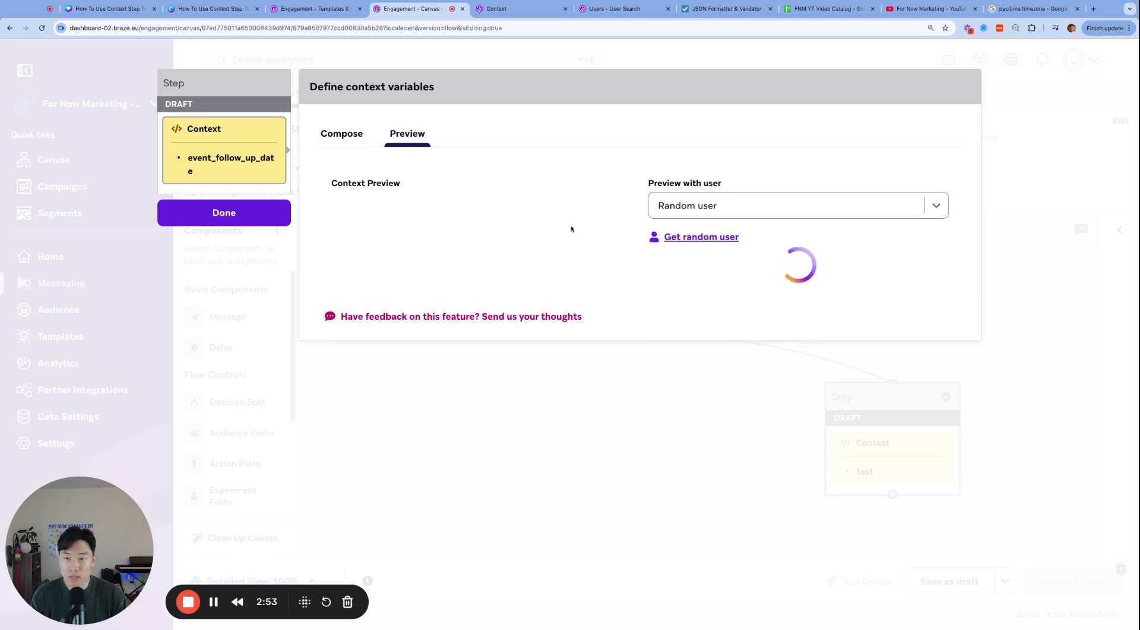
# - Preview the context variable with an existing user, searching by the test user's external user ID
pyautogui.click(746, 215)
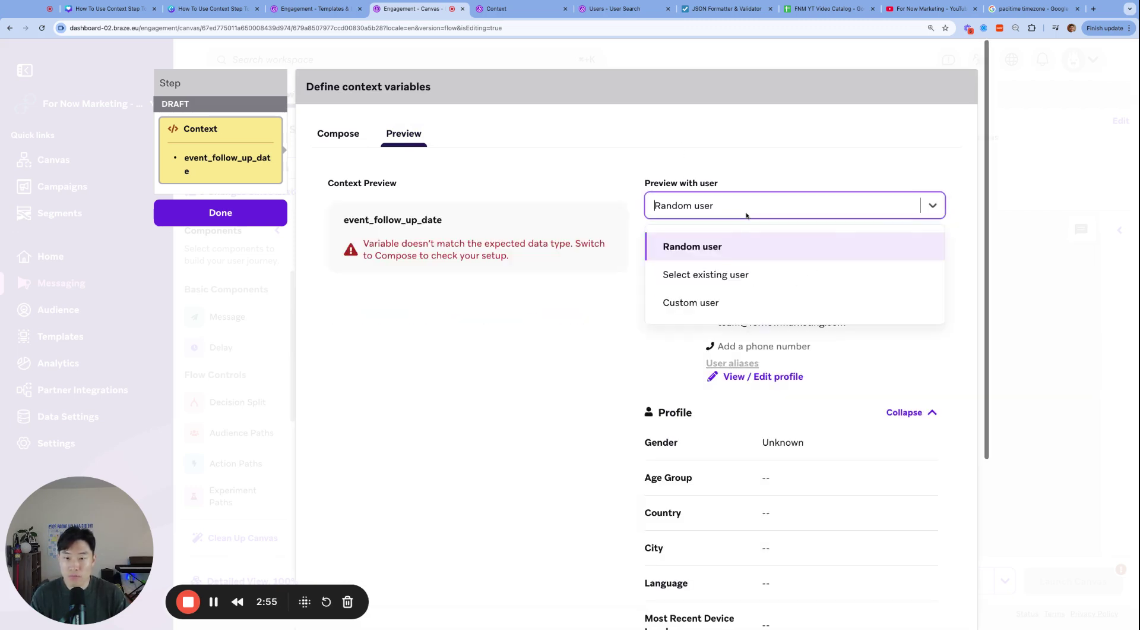
pyautogui.click(711, 274)
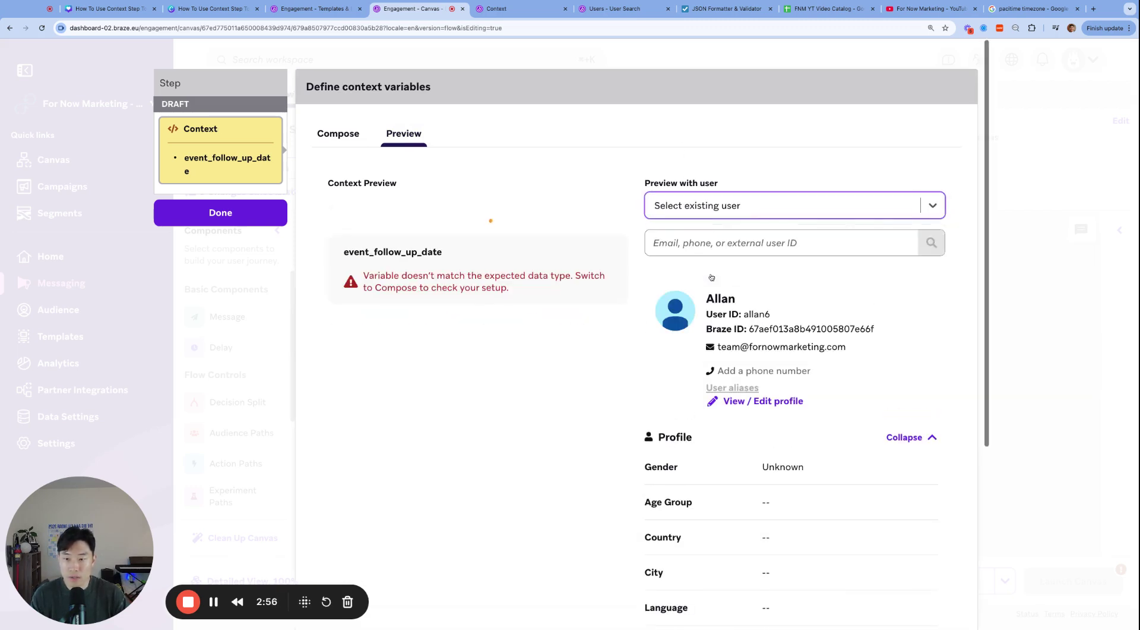
pyautogui.click(793, 246)
pyautogui.write('ao')
pyautogui.write('lan')
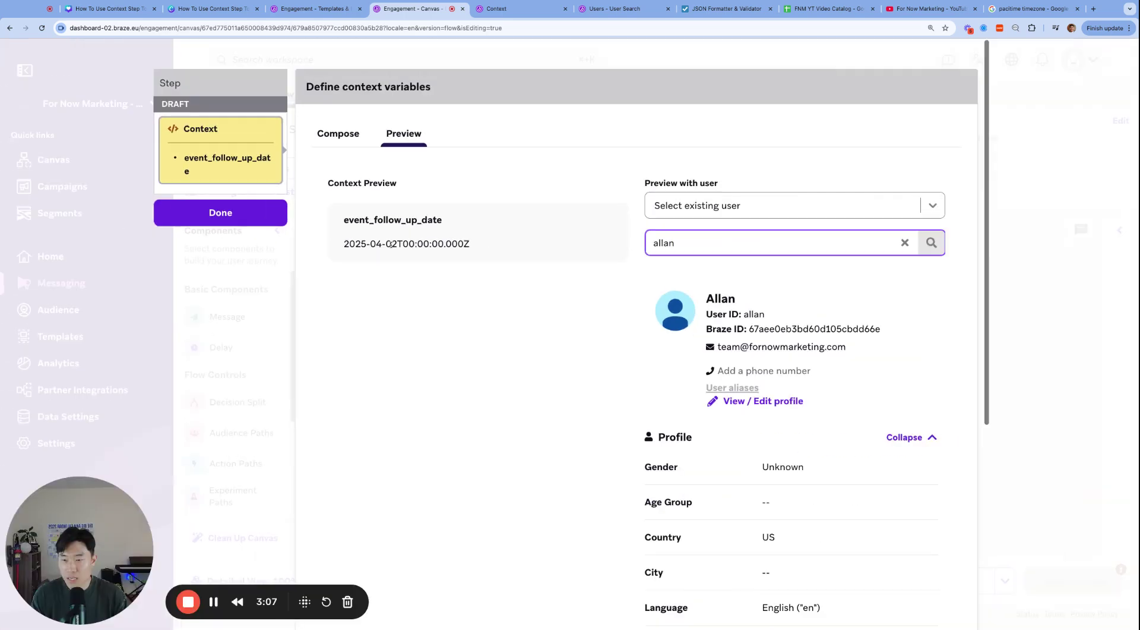
# - Compare the previewed event_follow_up_date value with the event_date attribute on the test user's profile
pyautogui.tripleClick(394, 243)
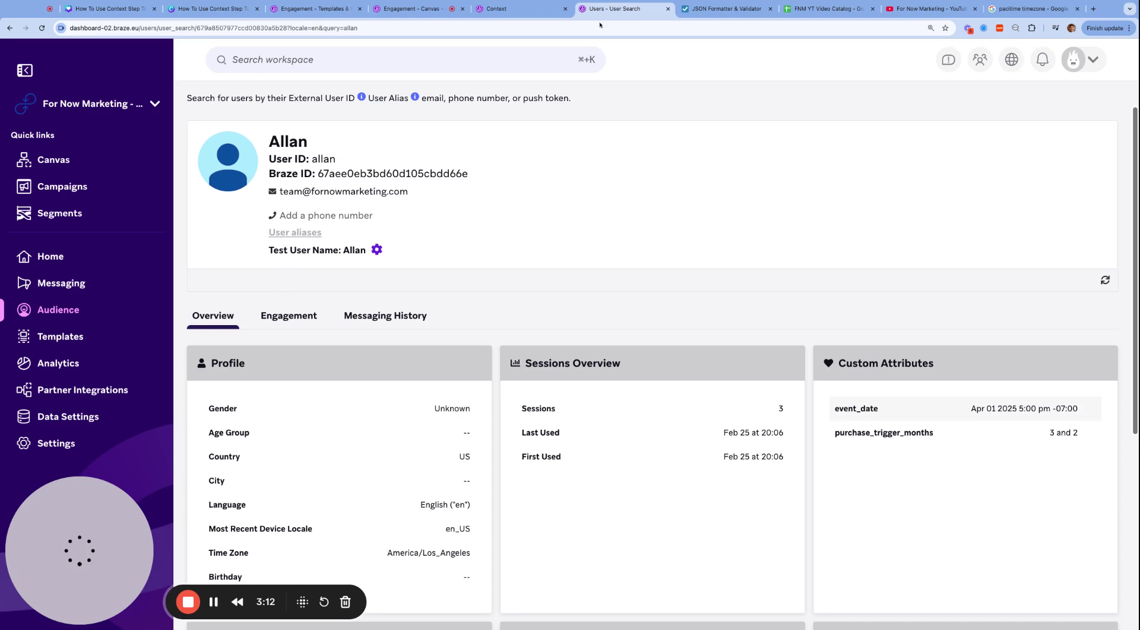
pyautogui.click(612, 8)
pyautogui.tripleClick(1040, 408)
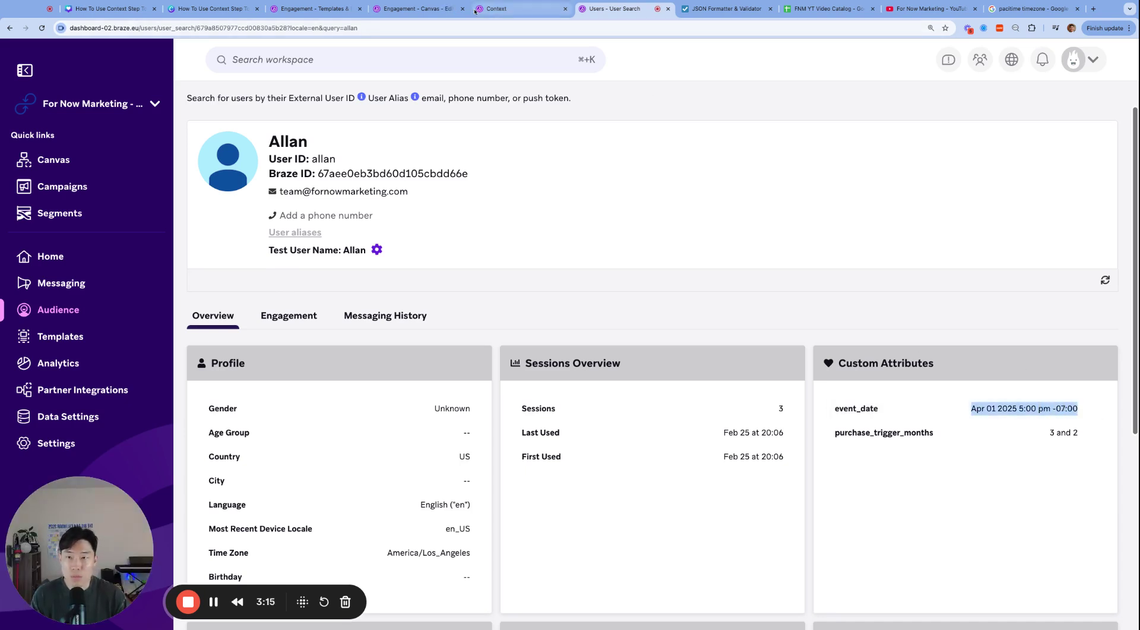
pyautogui.click(419, 11)
pyautogui.tripleClick(415, 245)
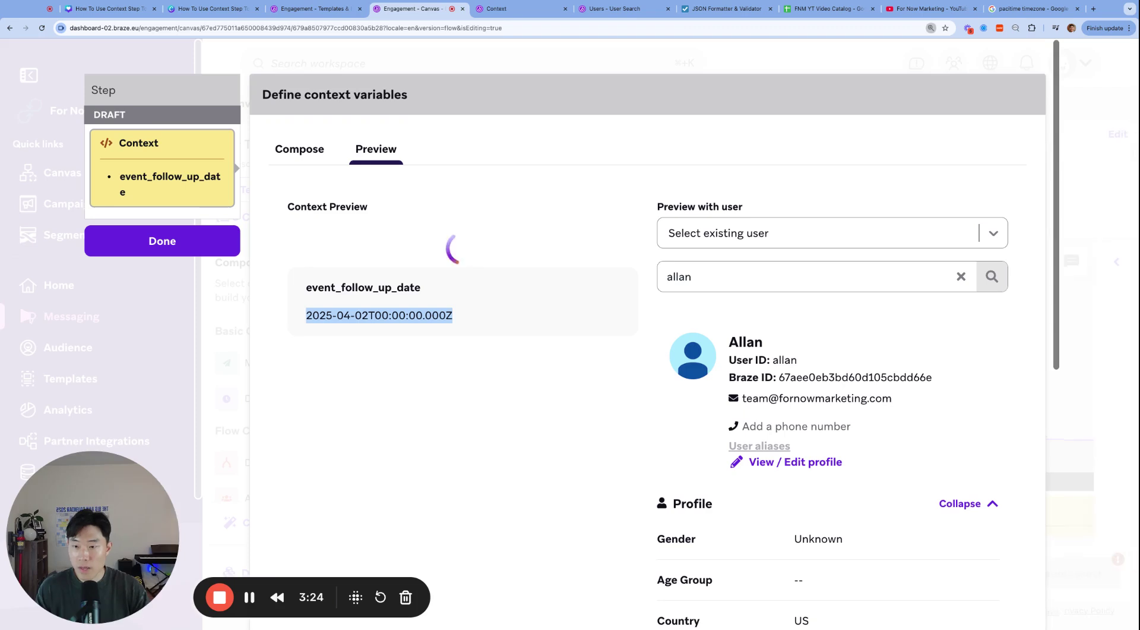
pyautogui.press('super+equal')
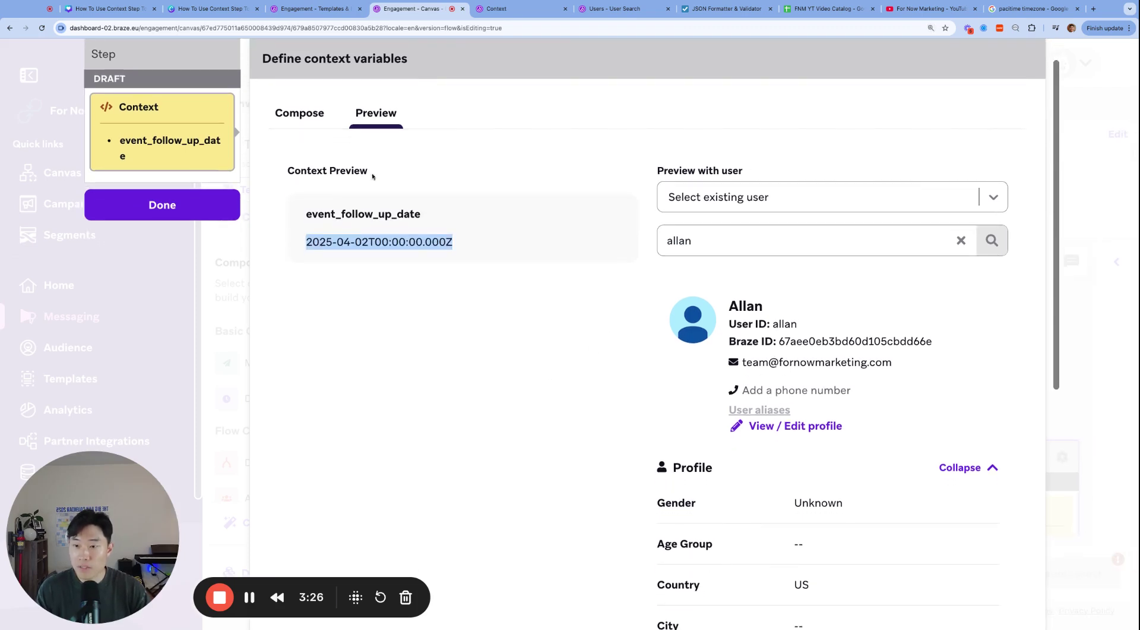
# - Go back to composing the context variable and copy the full {{custom_attribute.${event_date}}} expression from its value
pyautogui.click(299, 113)
pyautogui.click(442, 265)
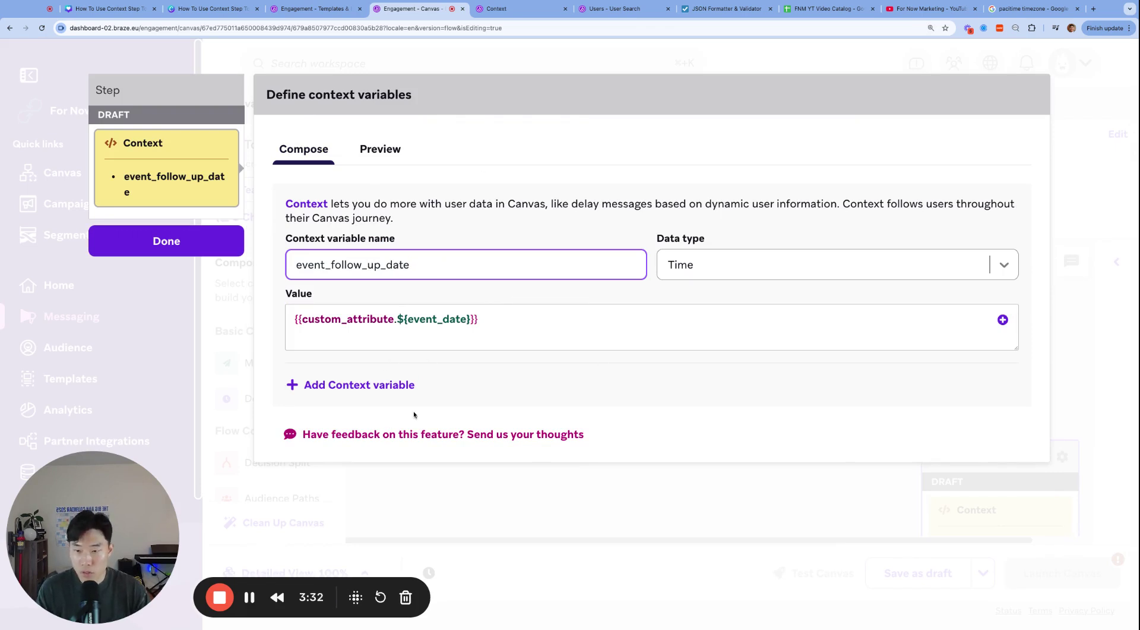
pyautogui.click(551, 321)
pyautogui.press('Right')
pyautogui.press('Right')
pyautogui.press('Right')
pyautogui.press('Right')
pyautogui.press('Right')
pyautogui.press('Right')
pyautogui.press('Right')
pyautogui.press('Right')
pyautogui.press('Right')
pyautogui.press('Right')
pyautogui.press('Right')
pyautogui.press('Right')
pyautogui.press('Right')
pyautogui.press('Right')
pyautogui.press('Right')
pyautogui.press('Right')
pyautogui.press('Right')
pyautogui.press('Right')
pyautogui.press('Right')
pyautogui.press('Right')
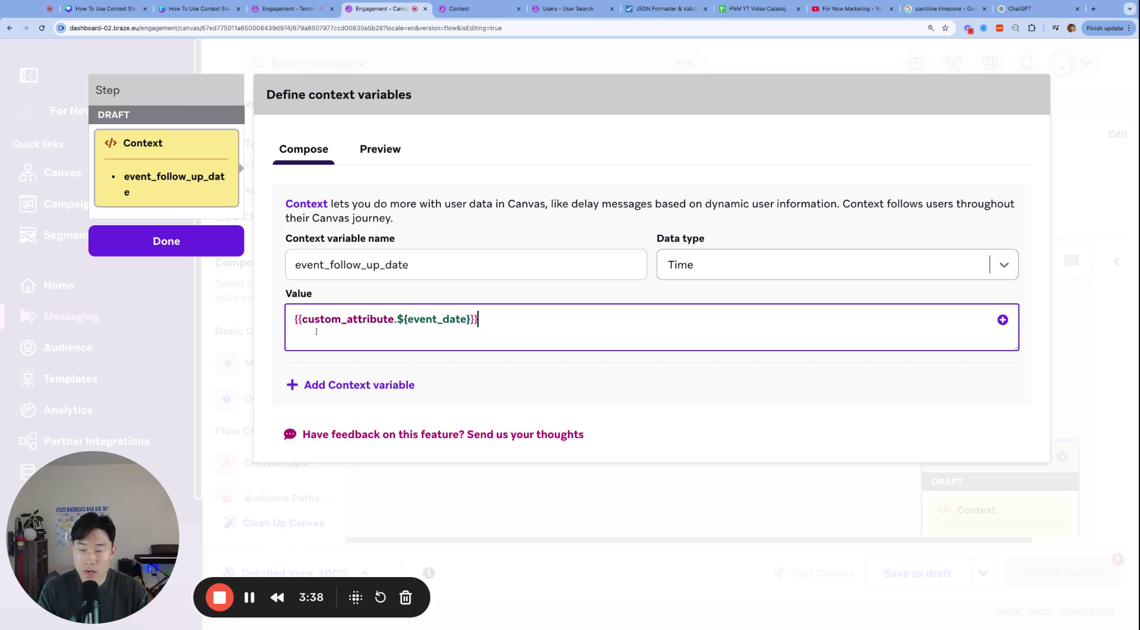
pyautogui.hotkey('shift', 'Left')
pyautogui.hotkey('shift', 'Left')
pyautogui.hotkey('shift', 'Left')
pyautogui.hotkey('shift', 'Left')
pyautogui.hotkey('shift', 'Left')
pyautogui.hotkey('shift', 'Left')
pyautogui.hotkey('shift', 'Left')
pyautogui.hotkey('shift', 'Left')
pyautogui.hotkey('shift', 'Left')
pyautogui.hotkey('shift', 'Left')
pyautogui.hotkey('shift', 'Left')
pyautogui.hotkey('shift', 'Left')
pyautogui.hotkey('shift', 'Left')
pyautogui.hotkey('shift', 'Left')
pyautogui.hotkey('shift', 'Left')
pyautogui.hotkey('shift', 'Left')
pyautogui.hotkey('shift', 'Left')
pyautogui.hotkey('shift', 'Left')
pyautogui.hotkey('shift', 'Left')
pyautogui.hotkey('shift', 'Left')
pyautogui.press('super+c')
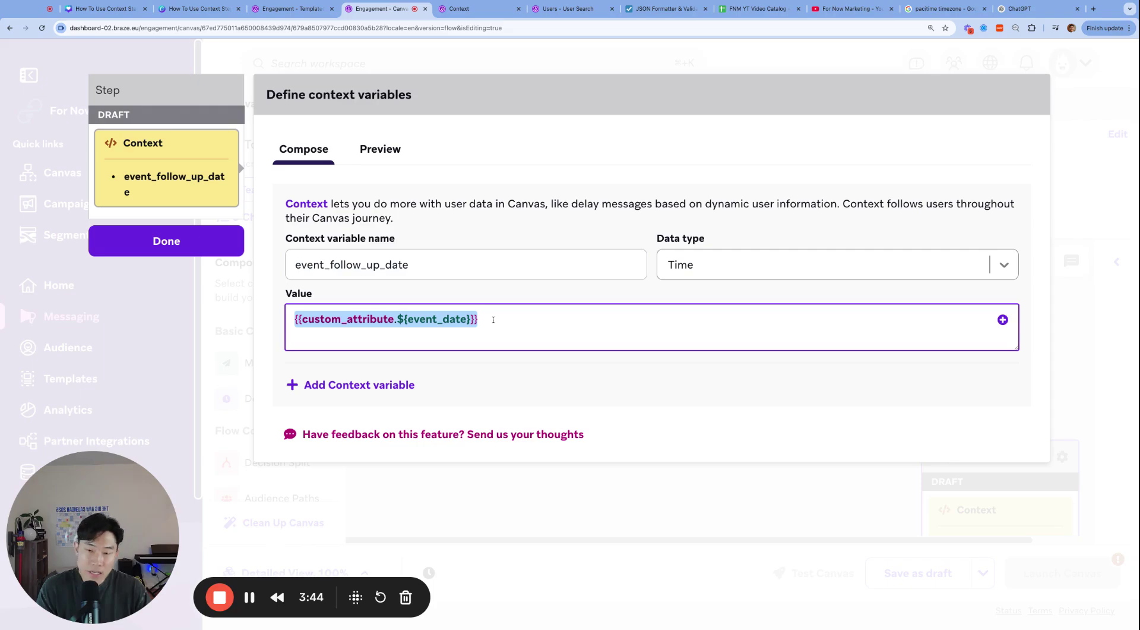
# - Switch to ChatGPT, paste the copied expression and ask "Can you write in Liquid to provide 24 hours after this event date variable"
pyautogui.click(1022, 9)
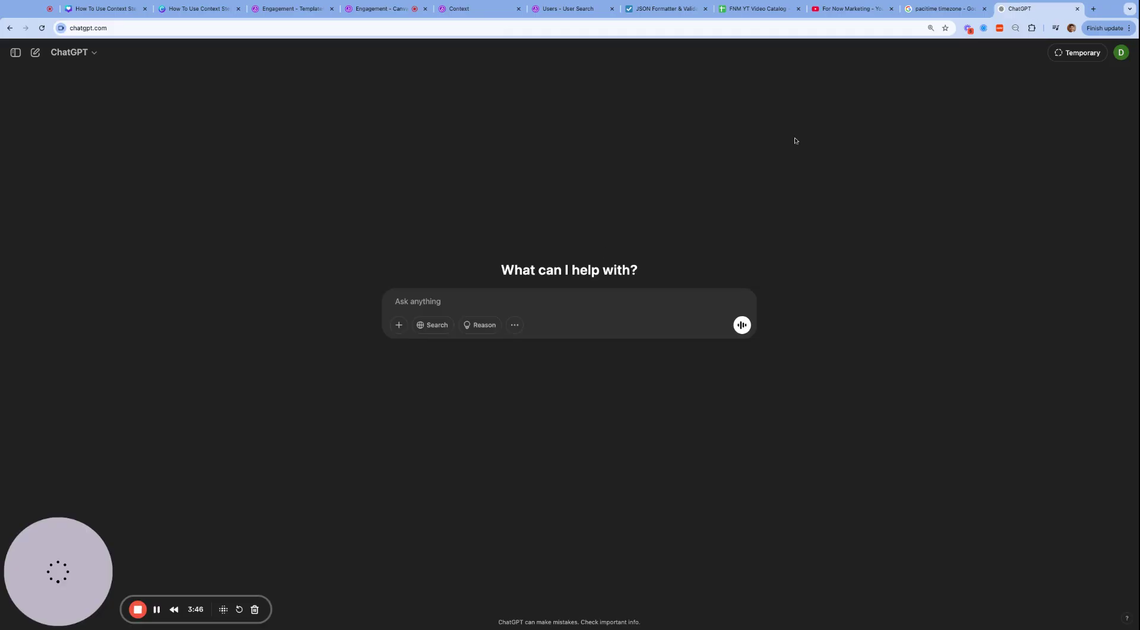
pyautogui.press('super+v')
pyautogui.hotkey('shift', 'Return')
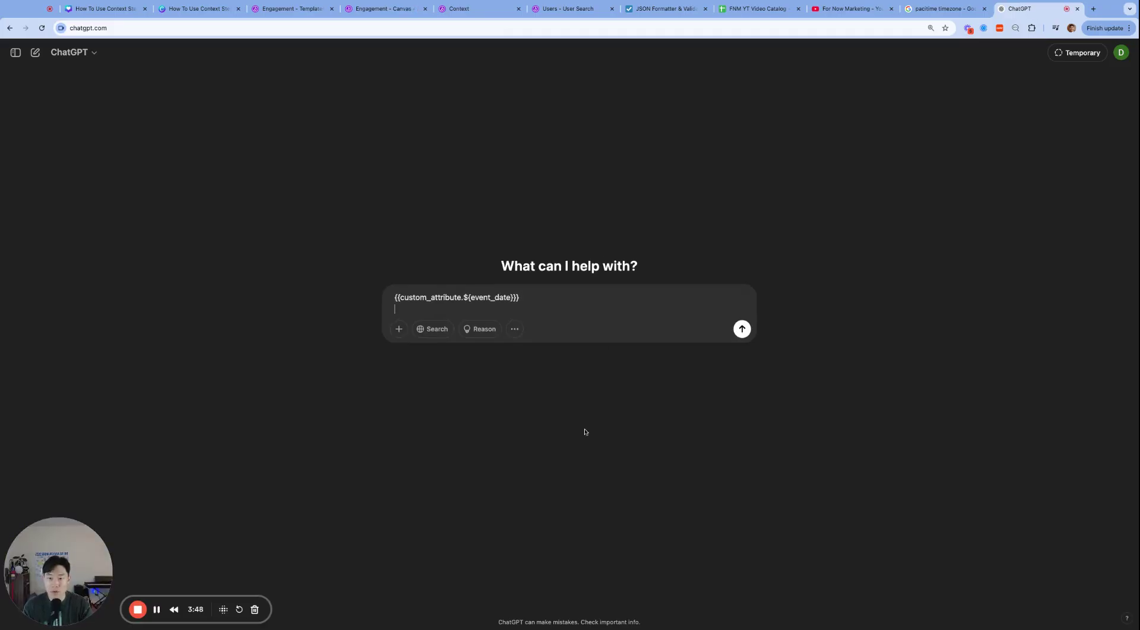
pyautogui.write('Can')
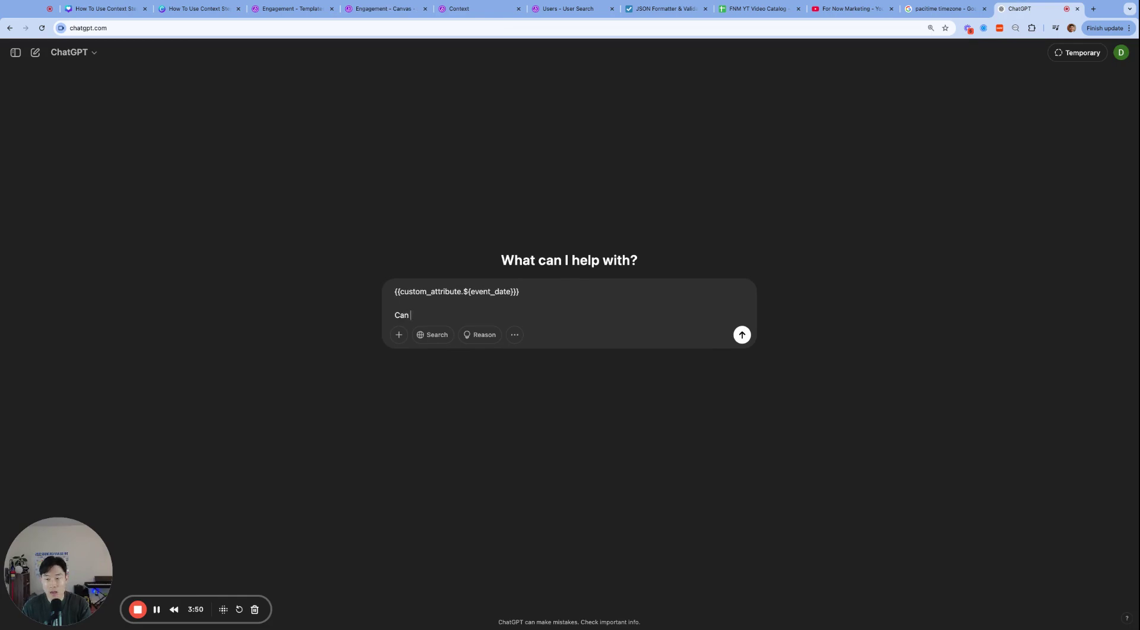
pyautogui.write(' you create ')
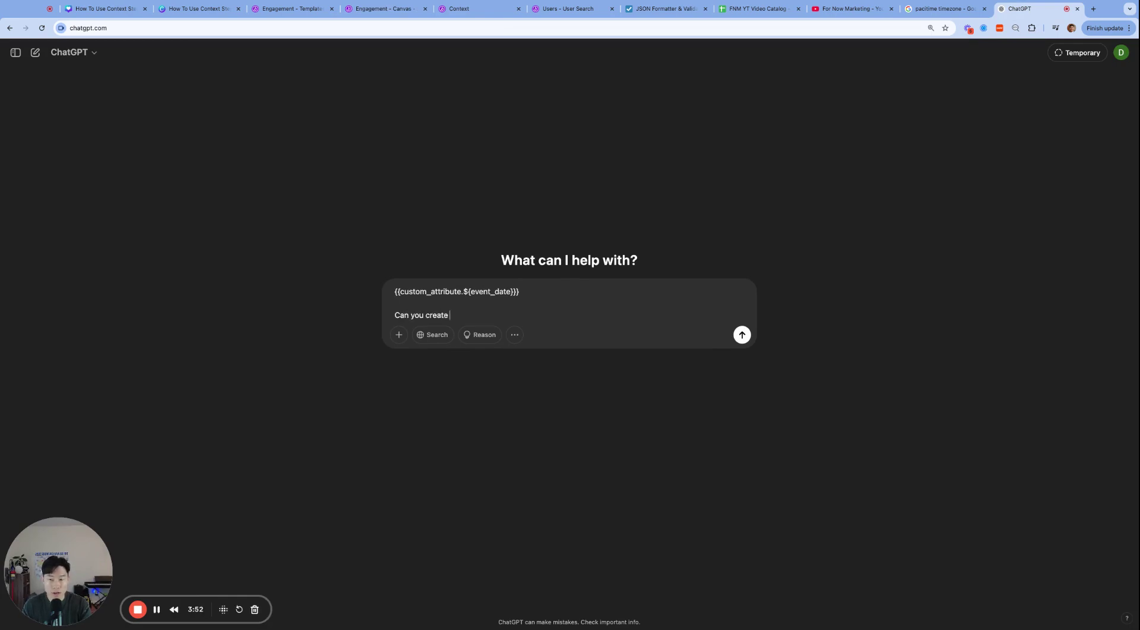
pyautogui.write('a')
pyautogui.press('BackSpace')
pyautogui.press('BackSpace')
pyautogui.press('BackSpace')
pyautogui.press('BackSpace')
pyautogui.press('BackSpace')
pyautogui.press('BackSpace')
pyautogui.press('BackSpace')
pyautogui.press('BackSpace')
pyautogui.press('BackSpace')
pyautogui.write('write a new')
pyautogui.press('BackSpace')
pyautogui.press('BackSpace')
pyautogui.press('BackSpace')
pyautogui.press('BackSpace')
pyautogui.press('BackSpace')
pyautogui.press('BackSpace')
pyautogui.press('BackSpace')
pyautogui.write('e in Liquid to ')
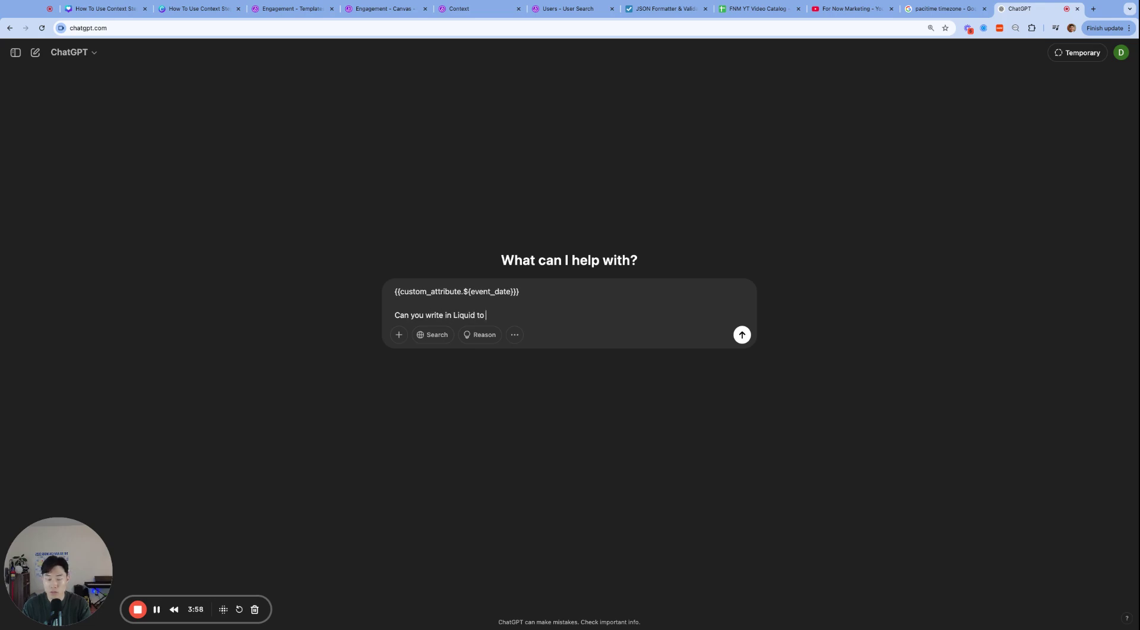
pyautogui.write('provide 1 day')
pyautogui.press('BackSpace')
pyautogui.press('BackSpace')
pyautogui.press('BackSpace')
pyautogui.press('BackSpace')
pyautogui.press('BackSpace')
pyautogui.press('BackSpace')
pyautogui.write('24 hours after this event date variable')
pyautogui.press('Return')
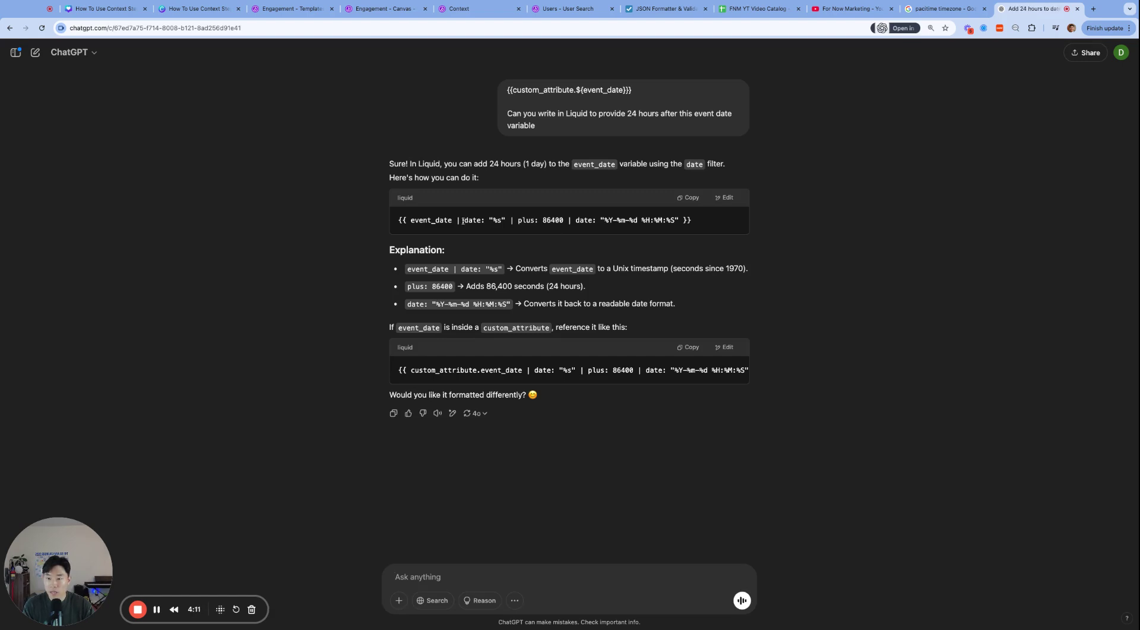
# - Review the "plus: 86400" and date format filters in the generated Liquid, and copy the custom_attribute.event_date version of the code
pyautogui.tripleClick(419, 218)
pyautogui.click(501, 235)
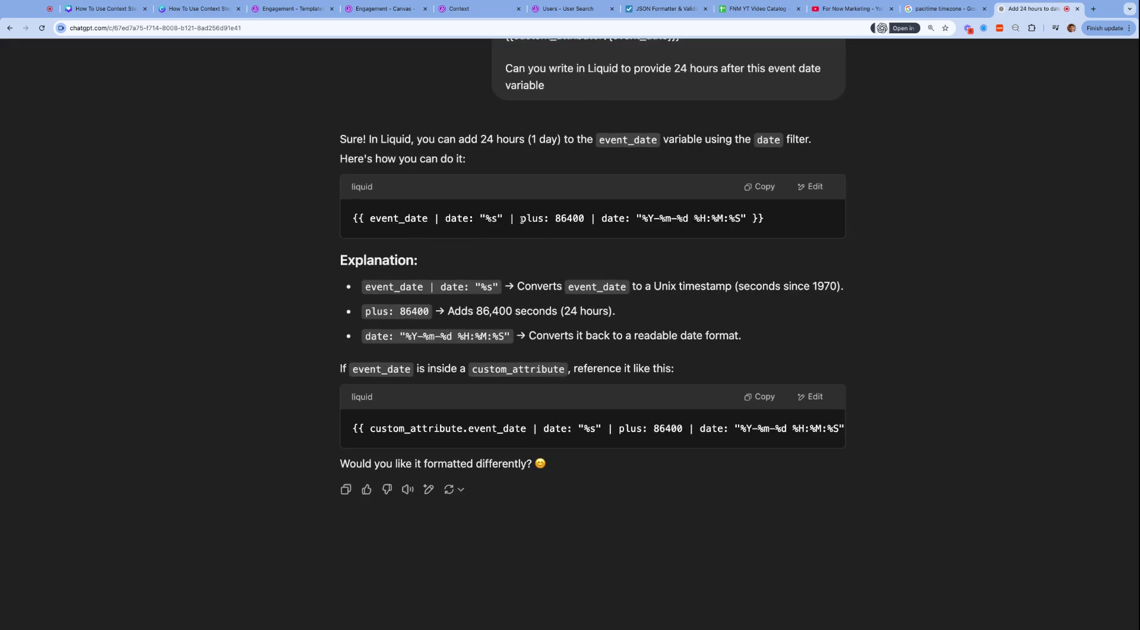
pyautogui.moveTo(521, 219); pyautogui.dragTo(585, 219)
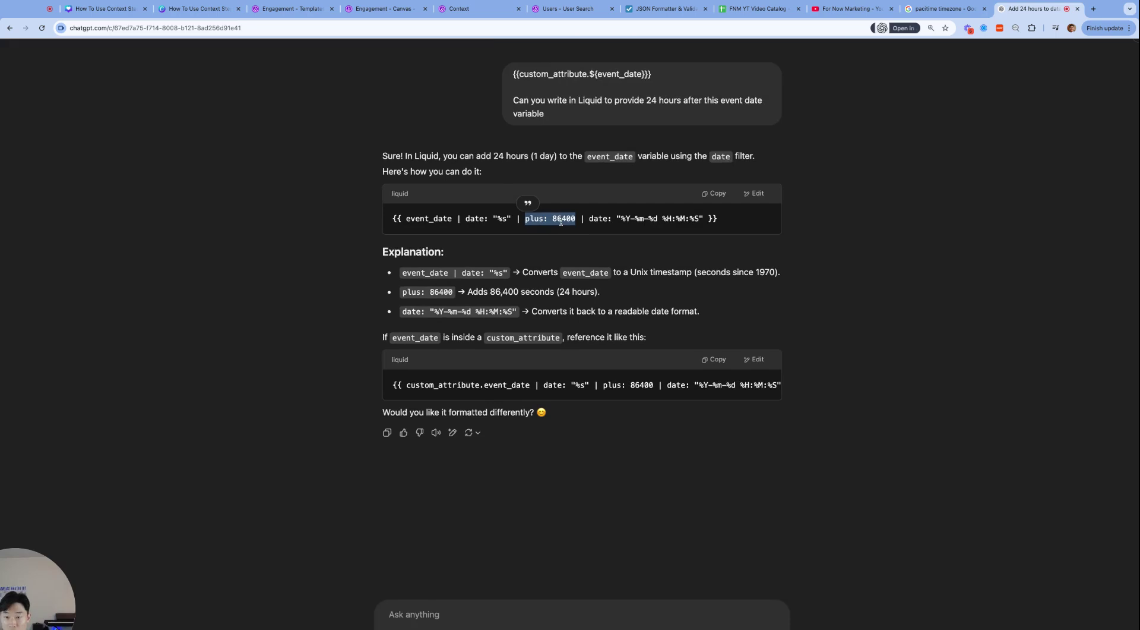
pyautogui.moveTo(571, 219); pyautogui.dragTo(671, 220)
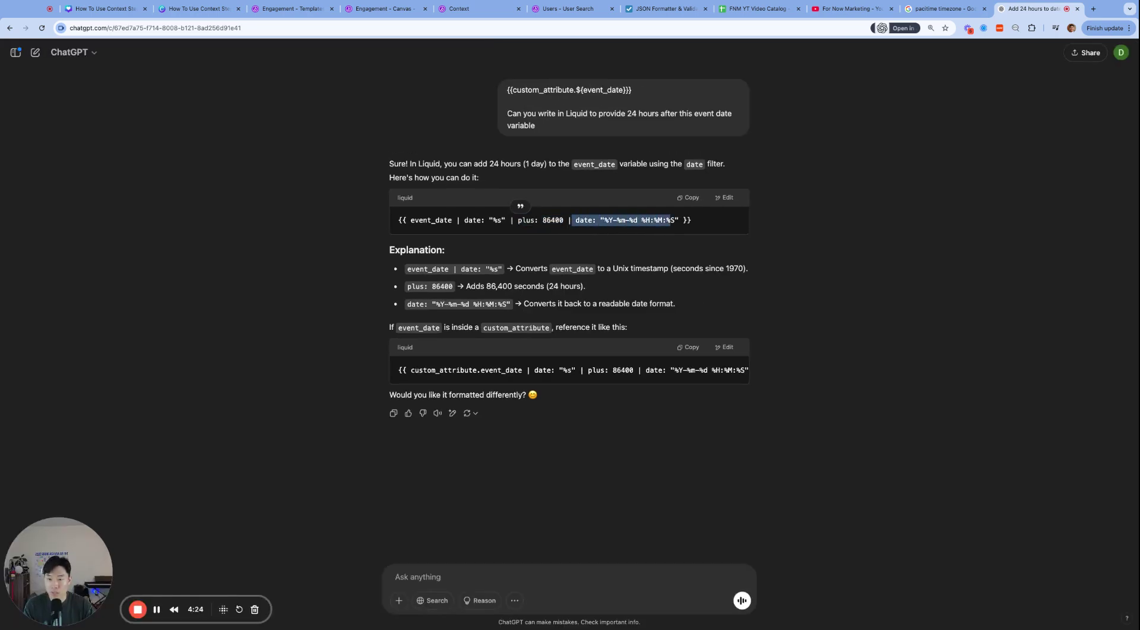
pyautogui.click(617, 238)
pyautogui.hscroll(2, 545, 366)
pyautogui.click(688, 347)
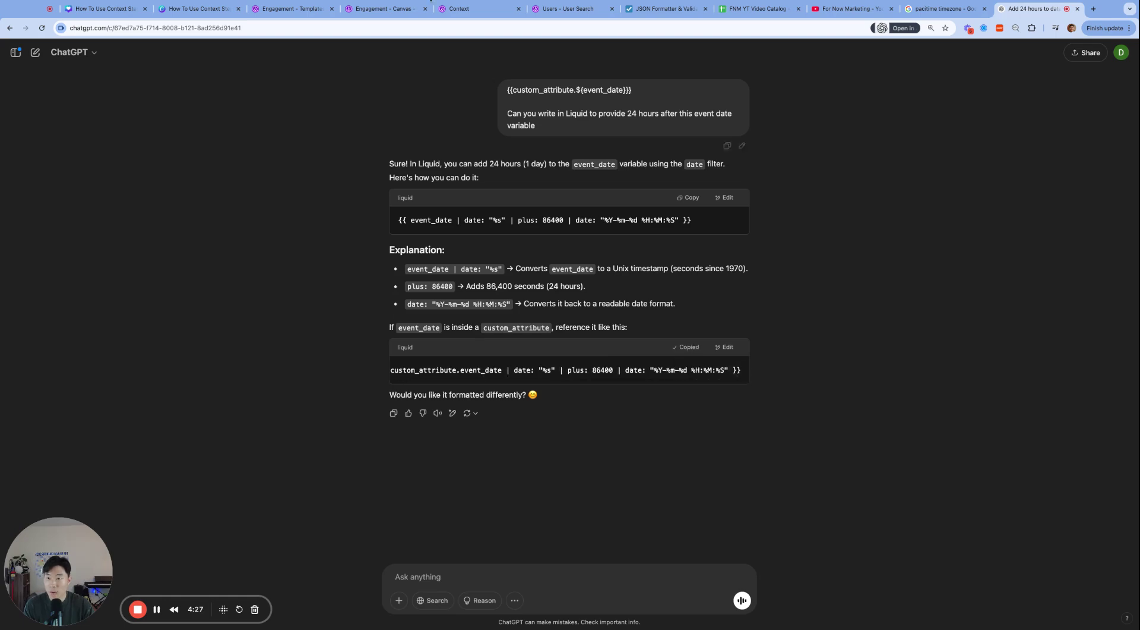
# - Return to the Braze canvas, paste the copied Liquid as the event_follow_up_date value, and preview it with the existing test user
pyautogui.click(385, 8)
pyautogui.press('super+v')
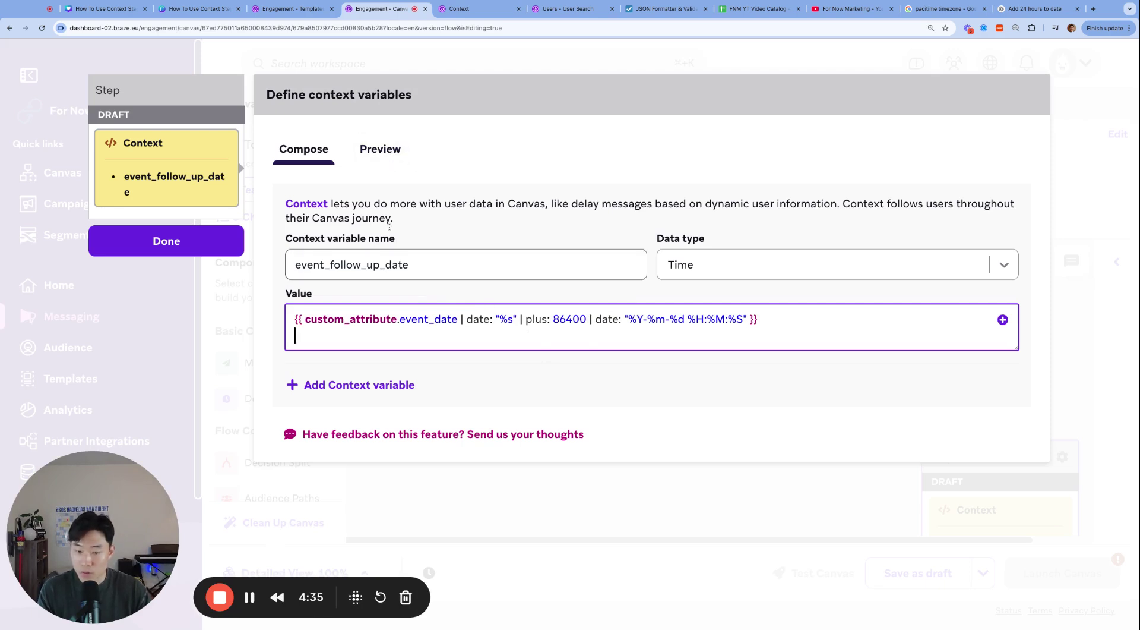
pyautogui.click(395, 159)
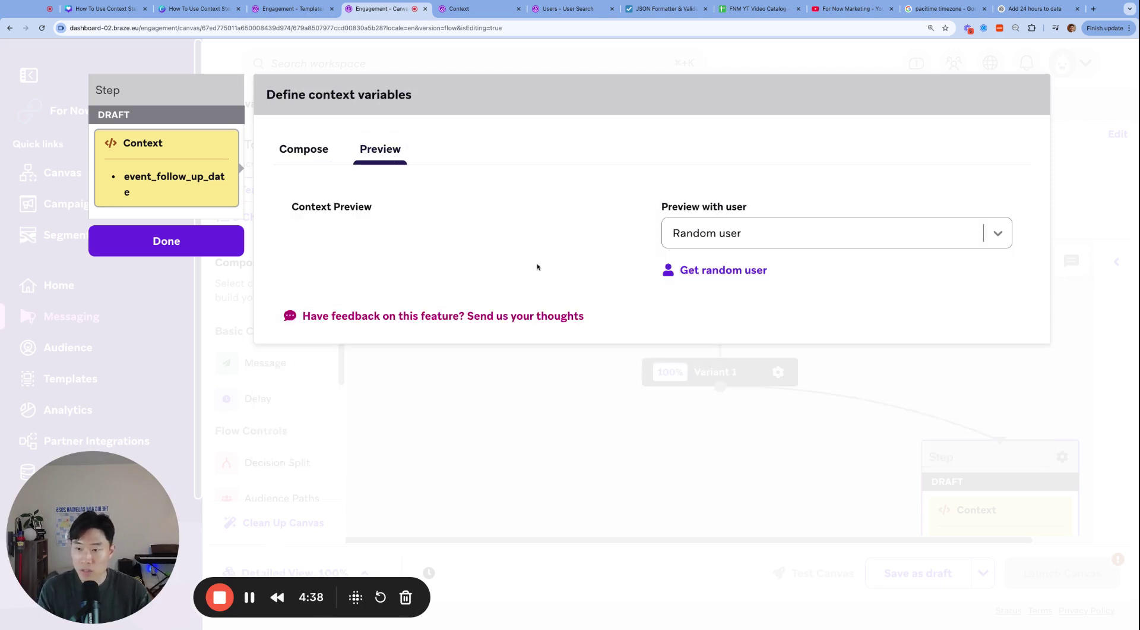
pyautogui.click(797, 241)
pyautogui.click(749, 315)
pyautogui.click(897, 283)
pyautogui.write('allan')
pyautogui.press('Return')
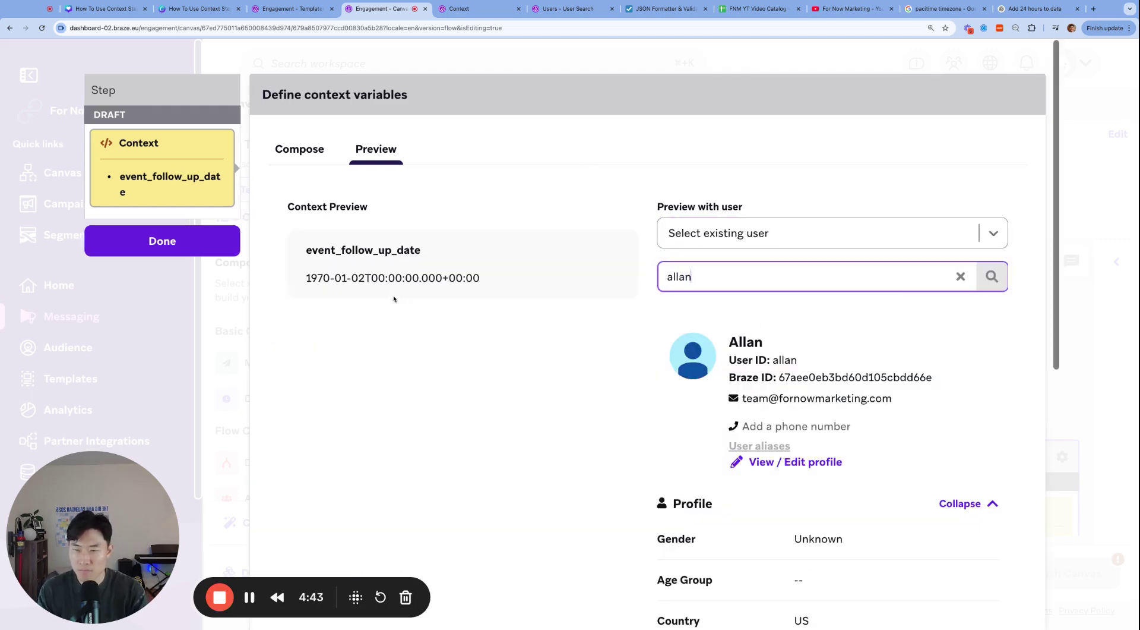
# - Return to composing the variable and correct the attribute reference in its value to custom_attribute.${event_date}, keeping the date and plus filters
pyautogui.click(299, 149)
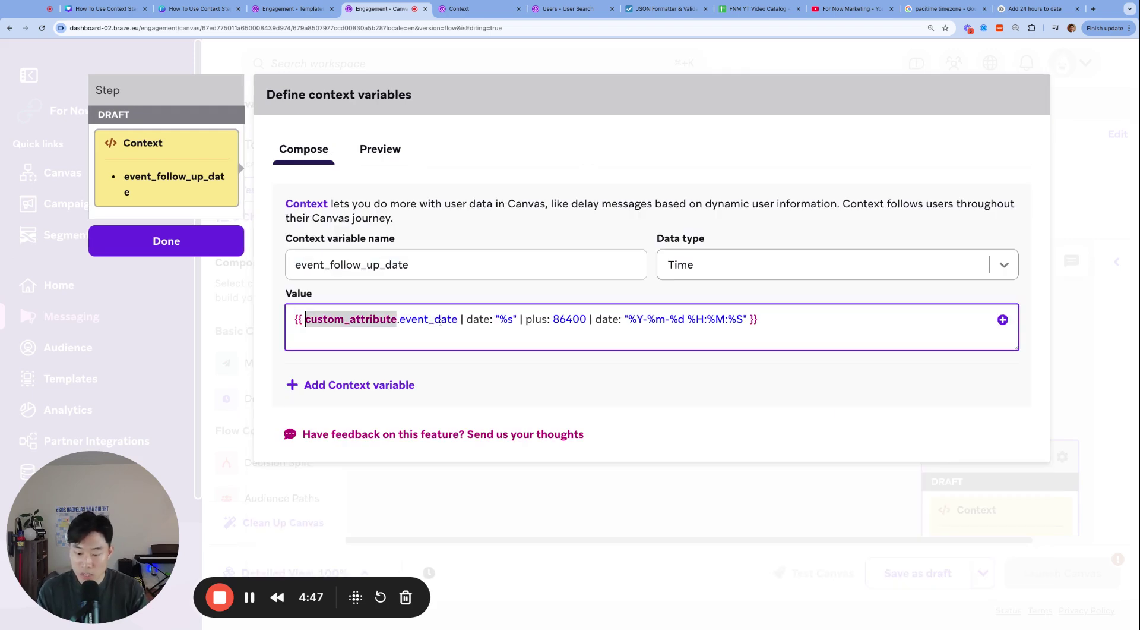
pyautogui.press('BackSpace')
pyautogui.write('$')
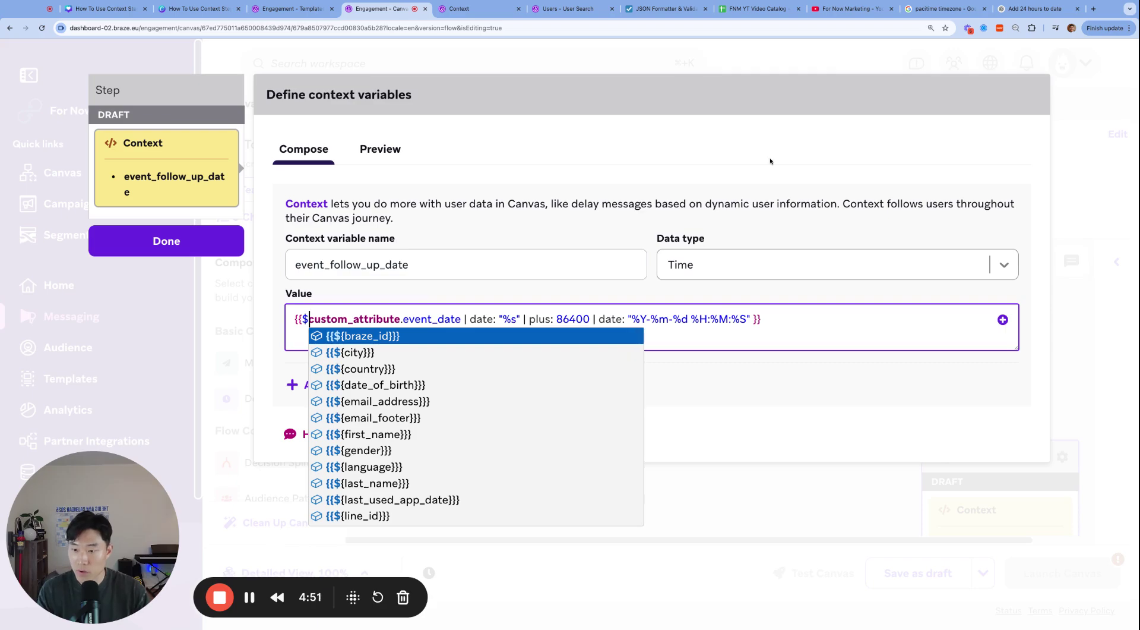
pyautogui.press('BackSpace')
pyautogui.click(1036, 8)
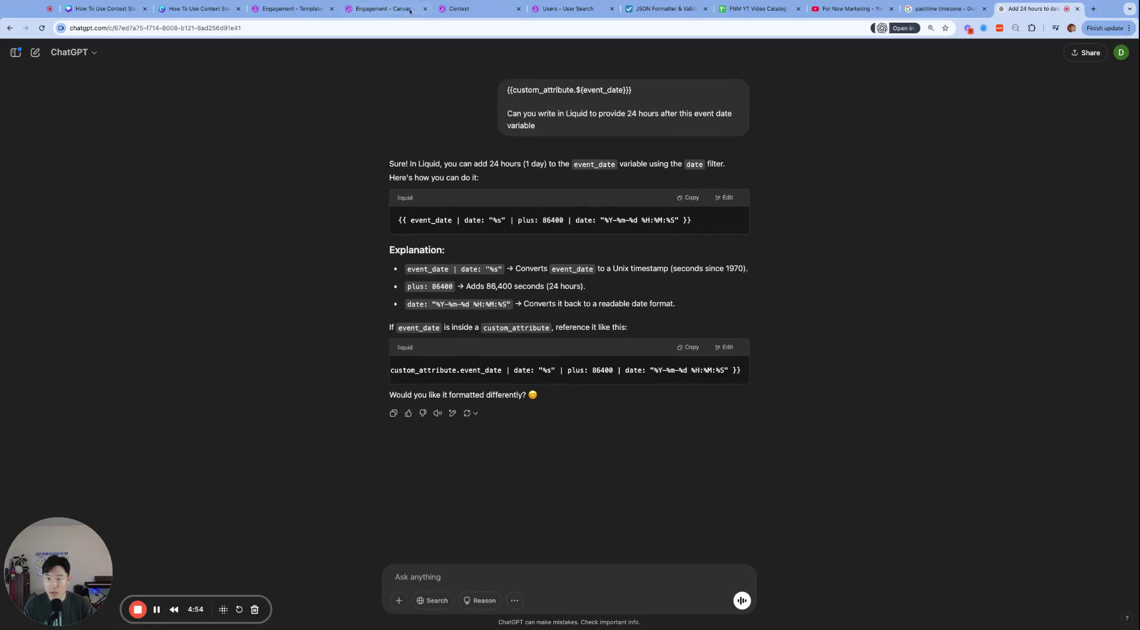
pyautogui.click(379, 7)
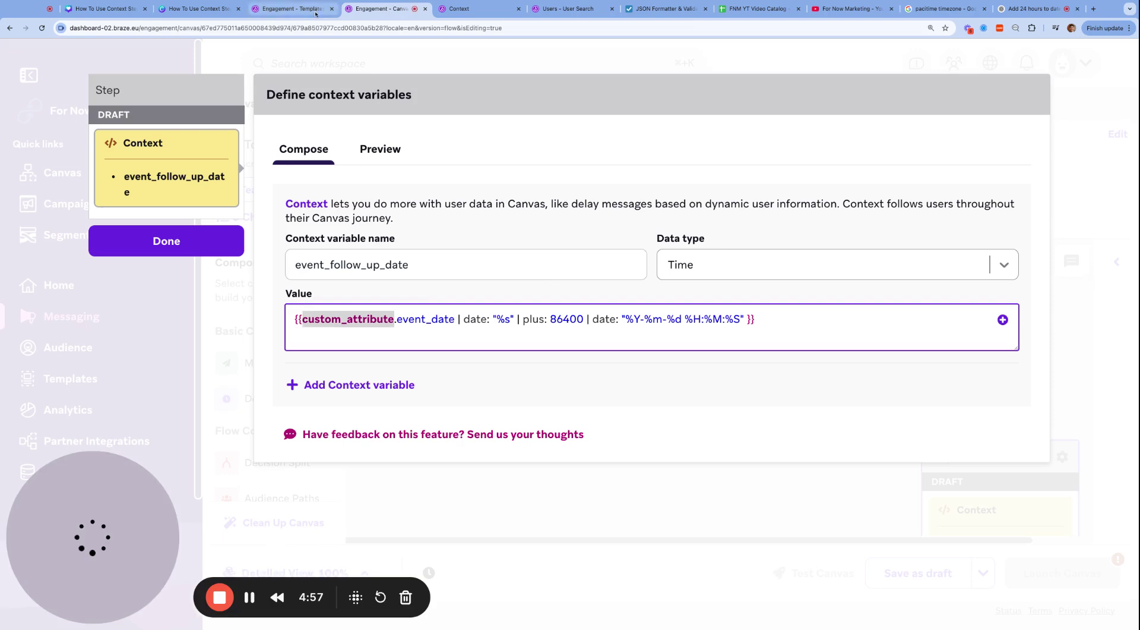
pyautogui.press('Right')
pyautogui.write('$')
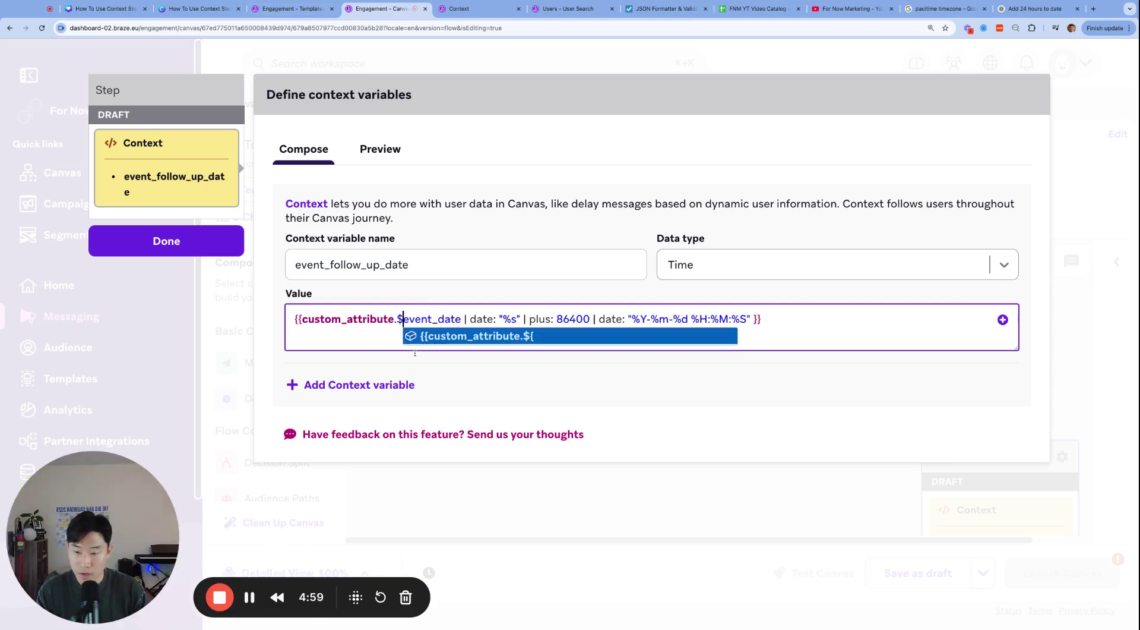
pyautogui.write('{')
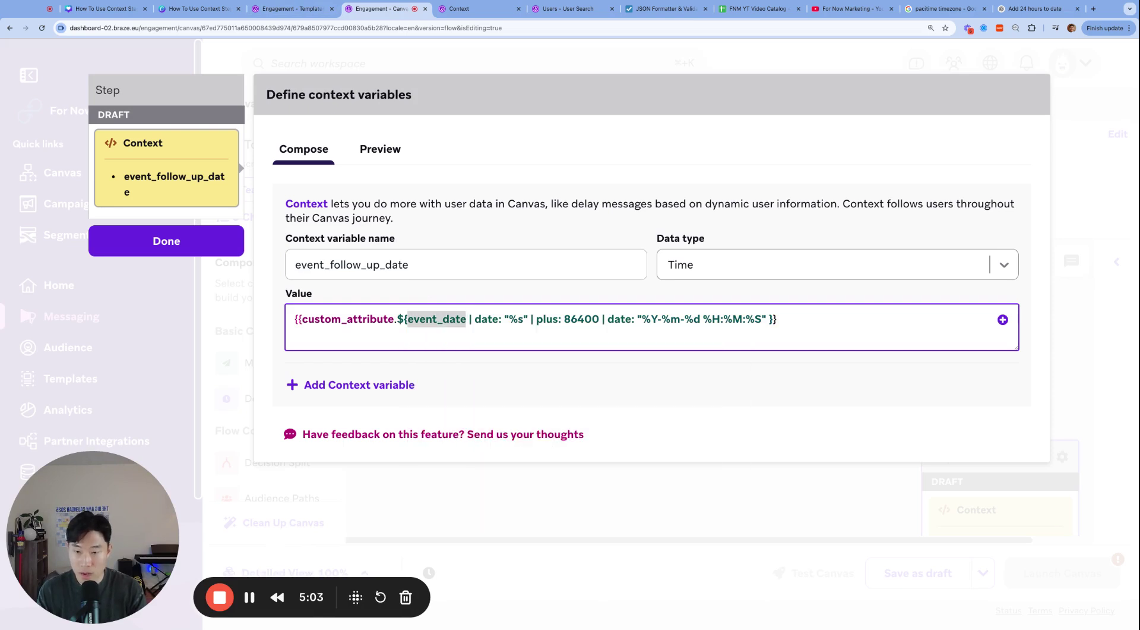
pyautogui.write('}')
pyautogui.click(295, 319)
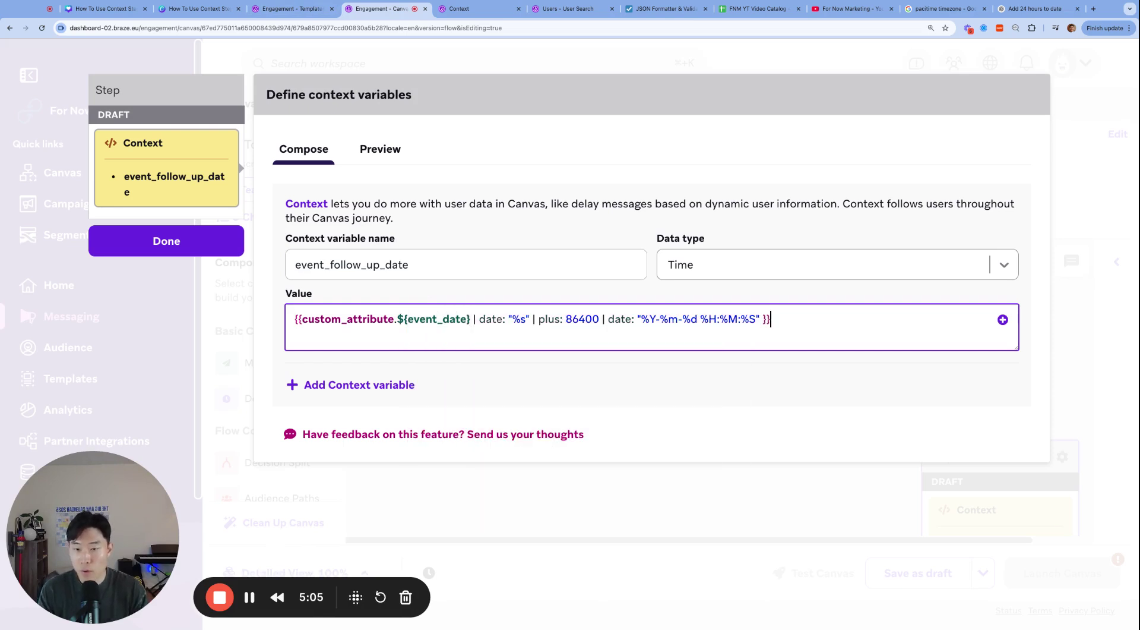
pyautogui.click(620, 336)
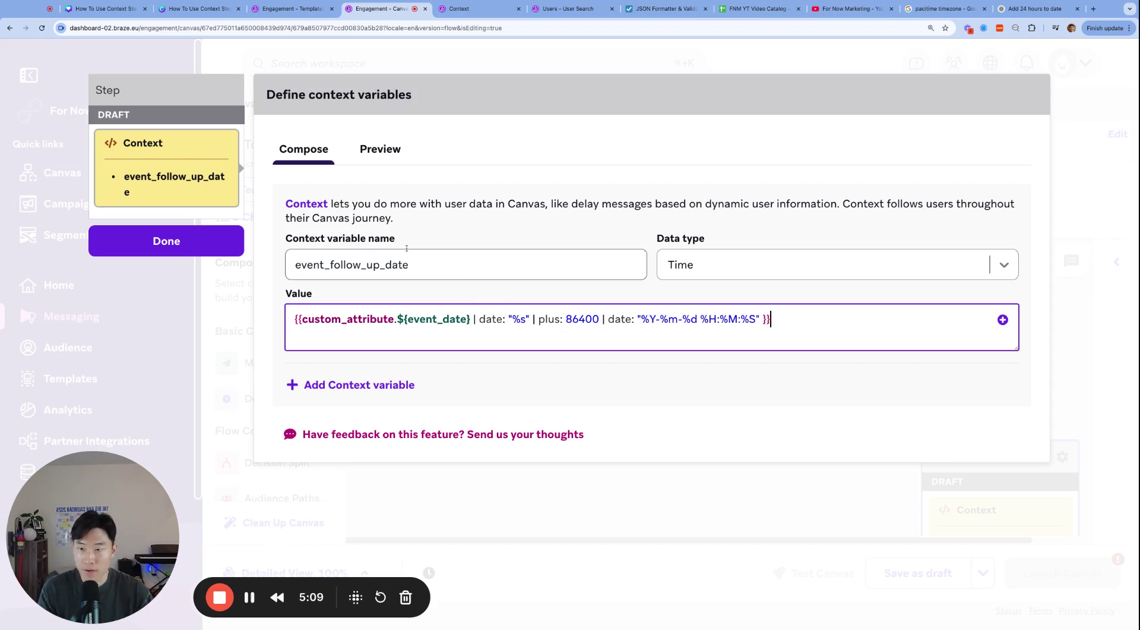
# - Preview the corrected event_follow_up_date with the existing test user and check it against the user's profile attributes
pyautogui.click(380, 149)
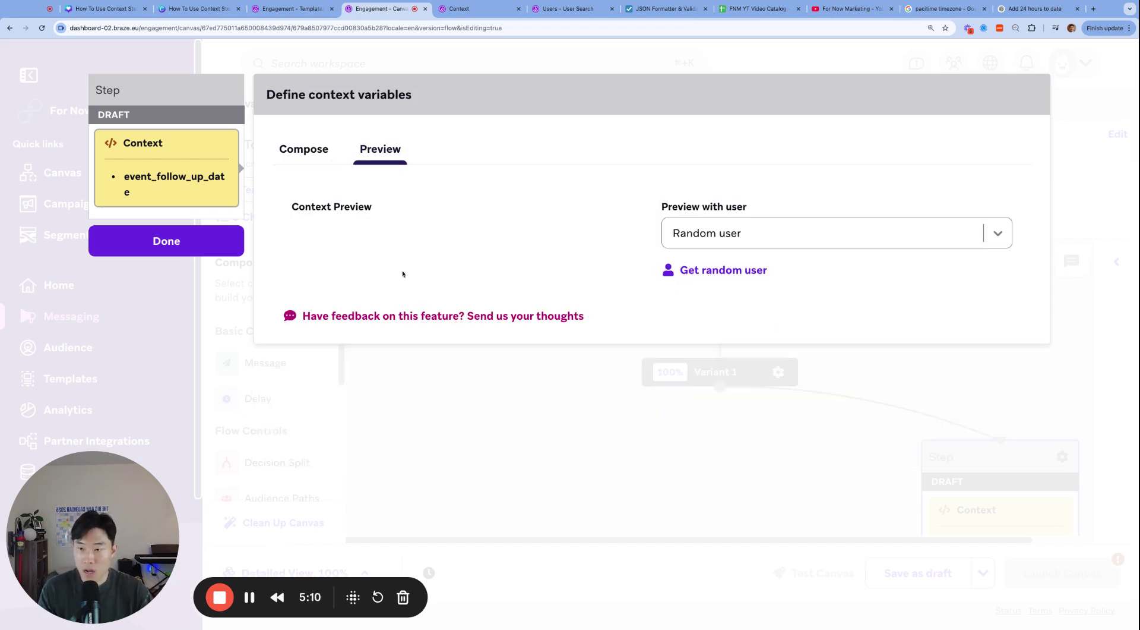
pyautogui.click(849, 244)
pyautogui.click(736, 314)
pyautogui.click(802, 286)
pyautogui.write('allan')
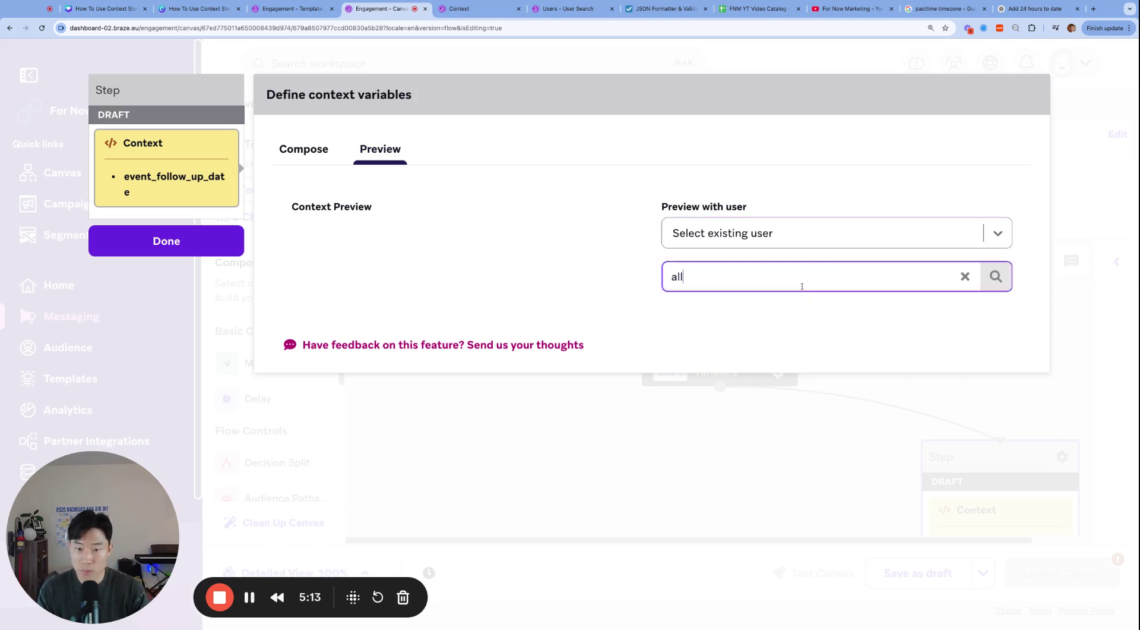
pyautogui.press('Return')
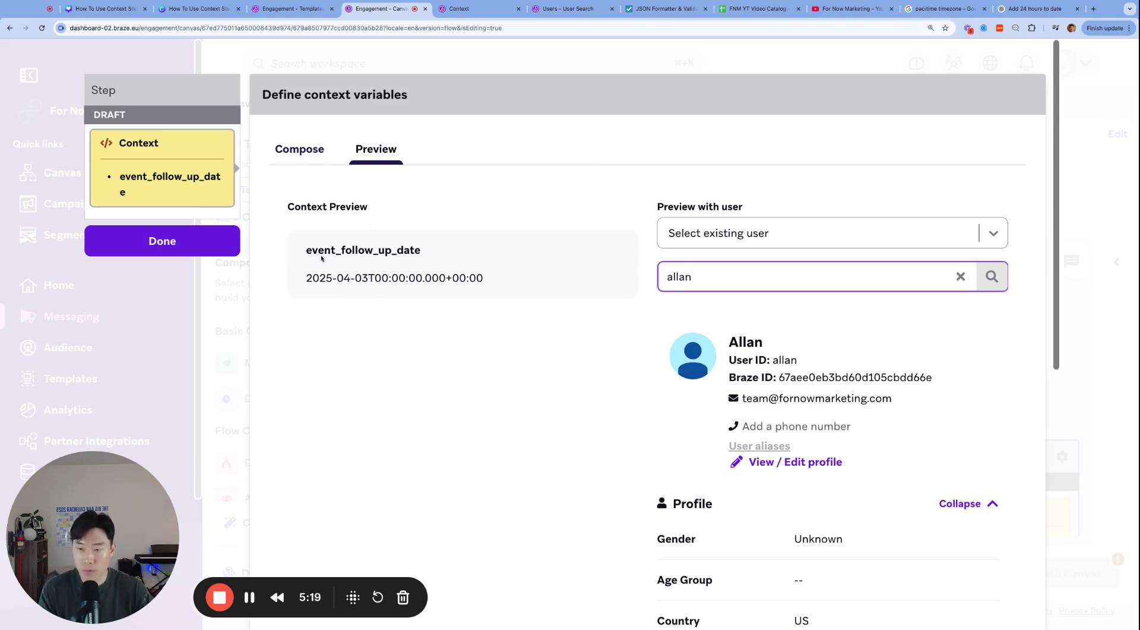
pyautogui.scroll(-7, 653, 416)
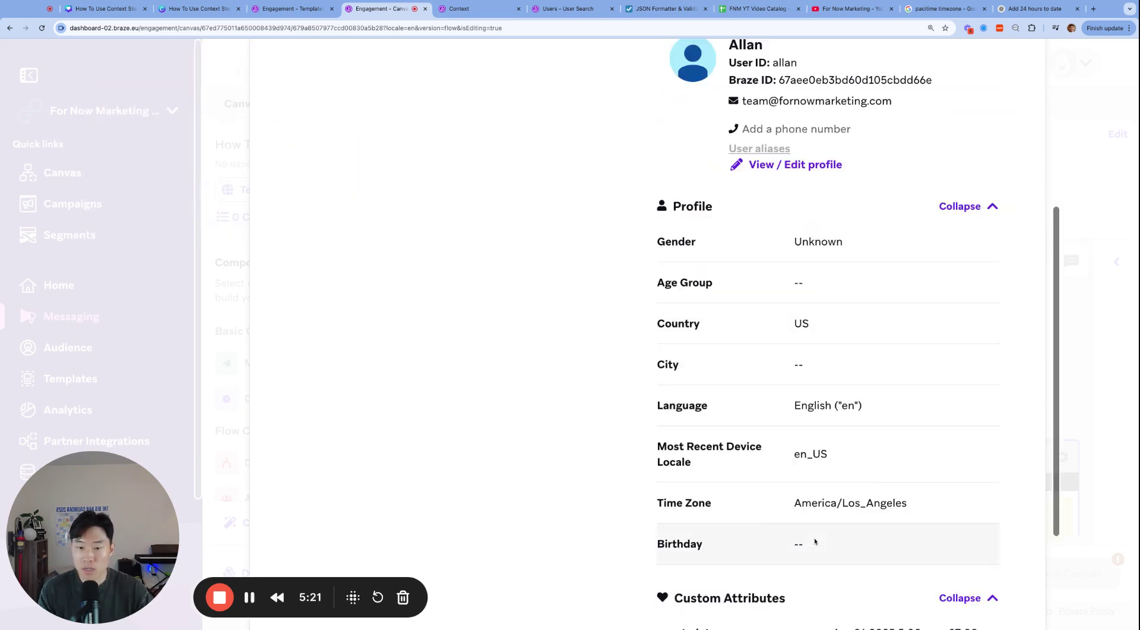
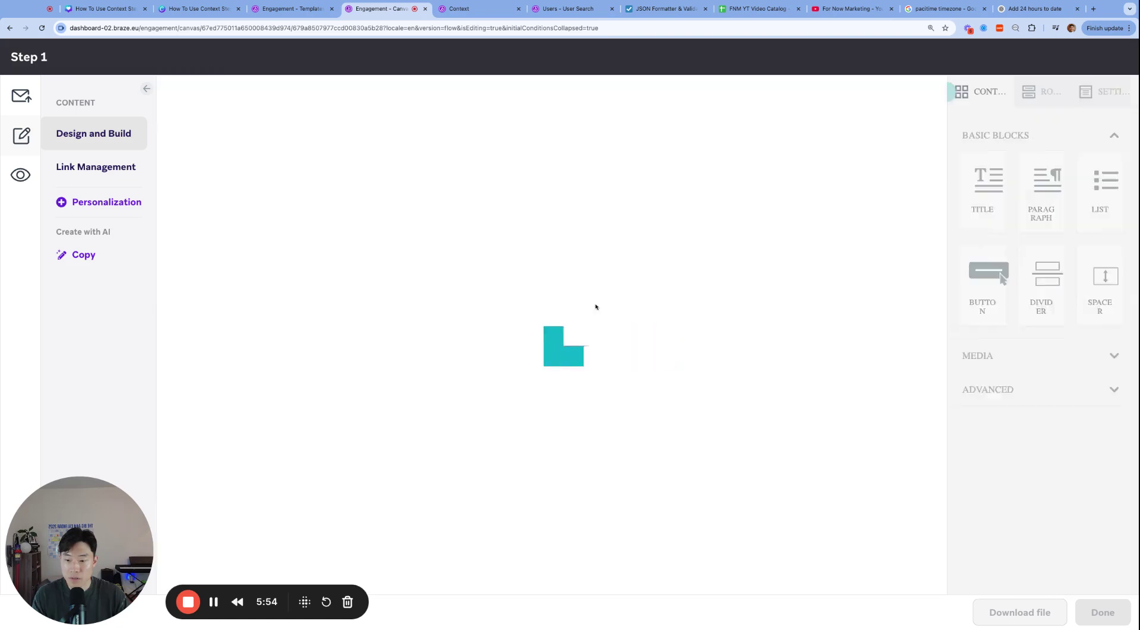
# - Add a paragraph to the email reading "Thank you for attending our event!", "You have until:" and "To follow up and sign up for our service!"
pyautogui.moveTo(1012, 178); pyautogui.dragTo(588, 110)
pyautogui.click(588, 107)
pyautogui.write('Thank yo')
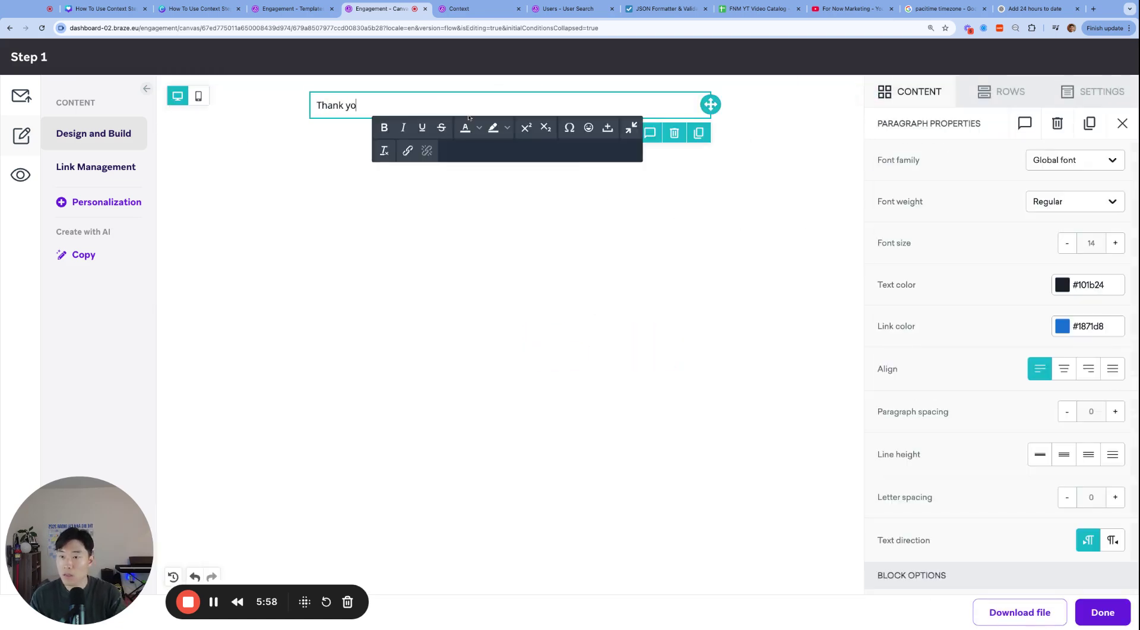
pyautogui.write('u for attending our')
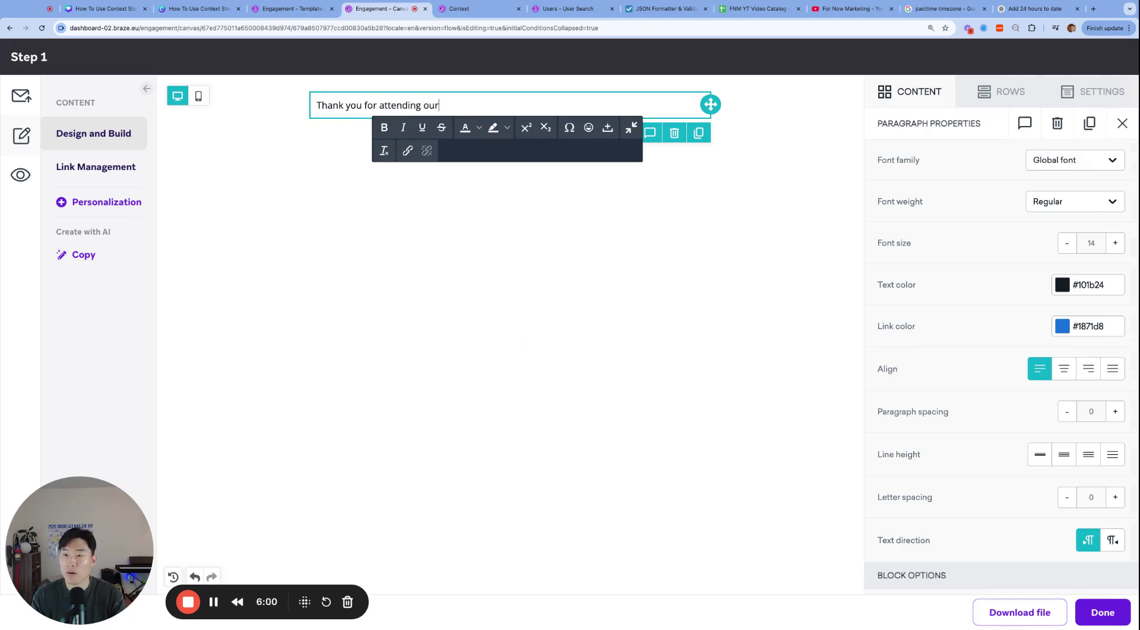
pyautogui.write(' event!')
pyautogui.press('Return')
pyautogui.press('Return')
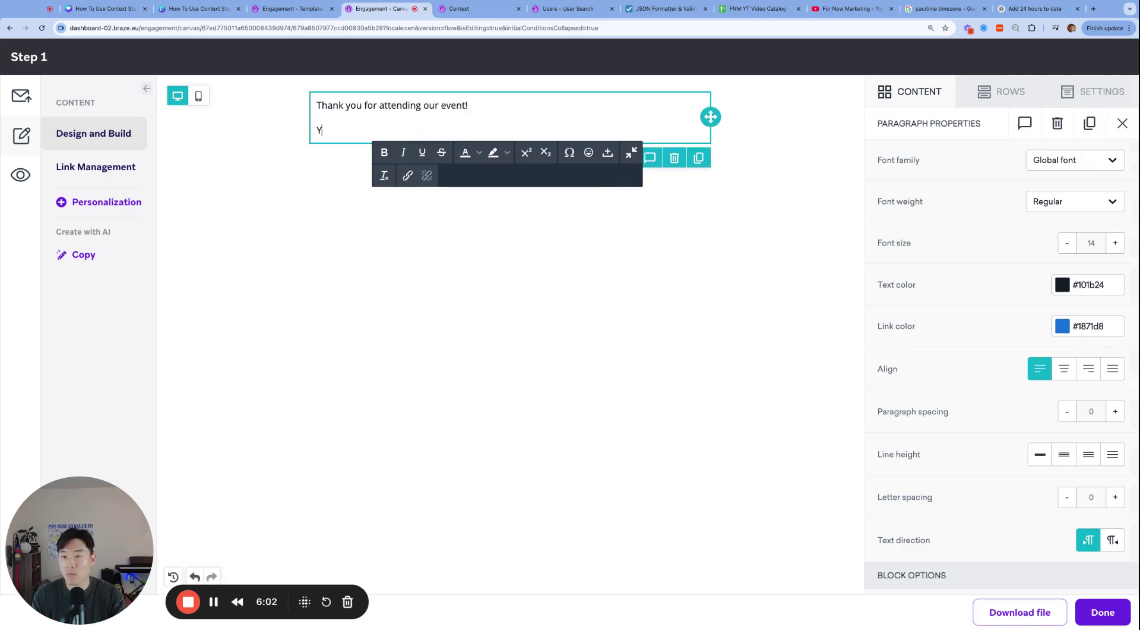
pyautogui.write('You have until:')
pyautogui.press('Return')
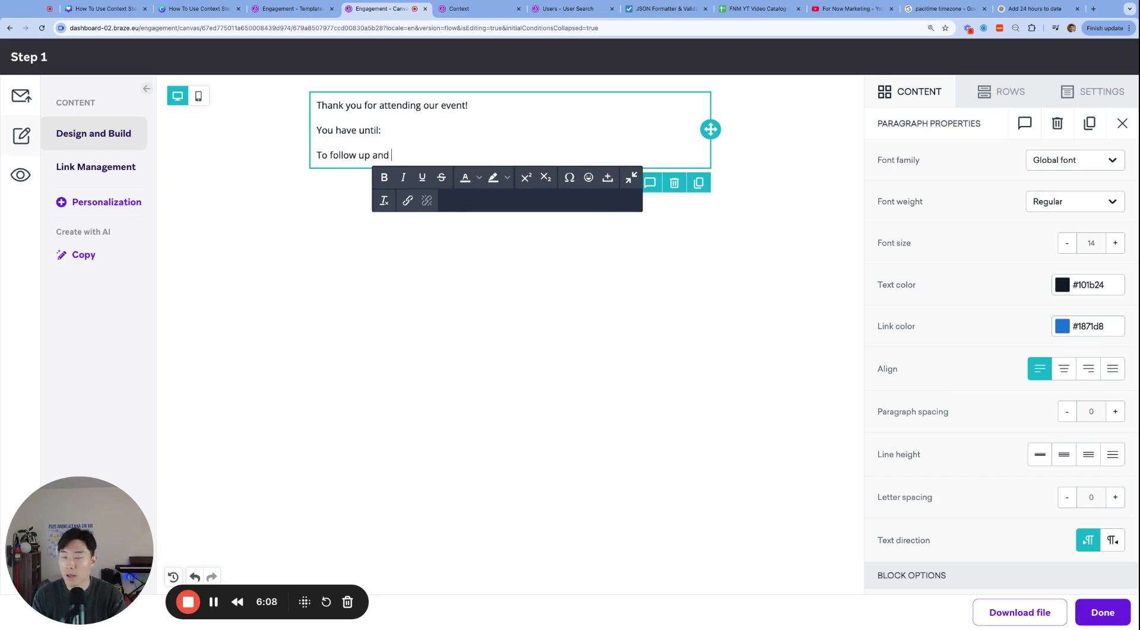
pyautogui.write('our ')
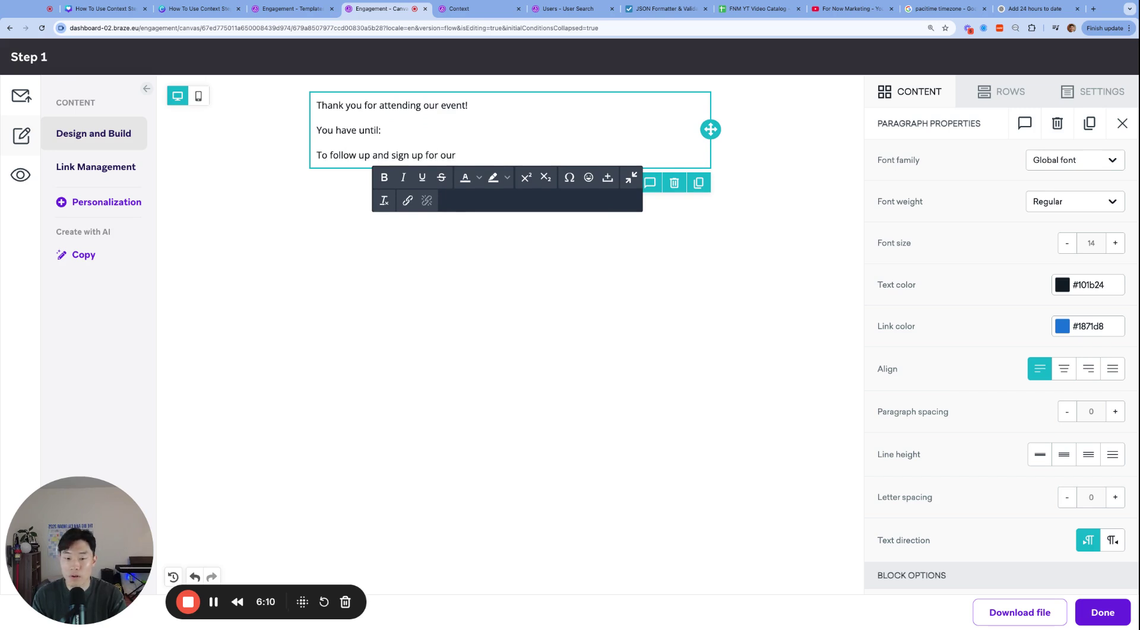
pyautogui.write('service!')
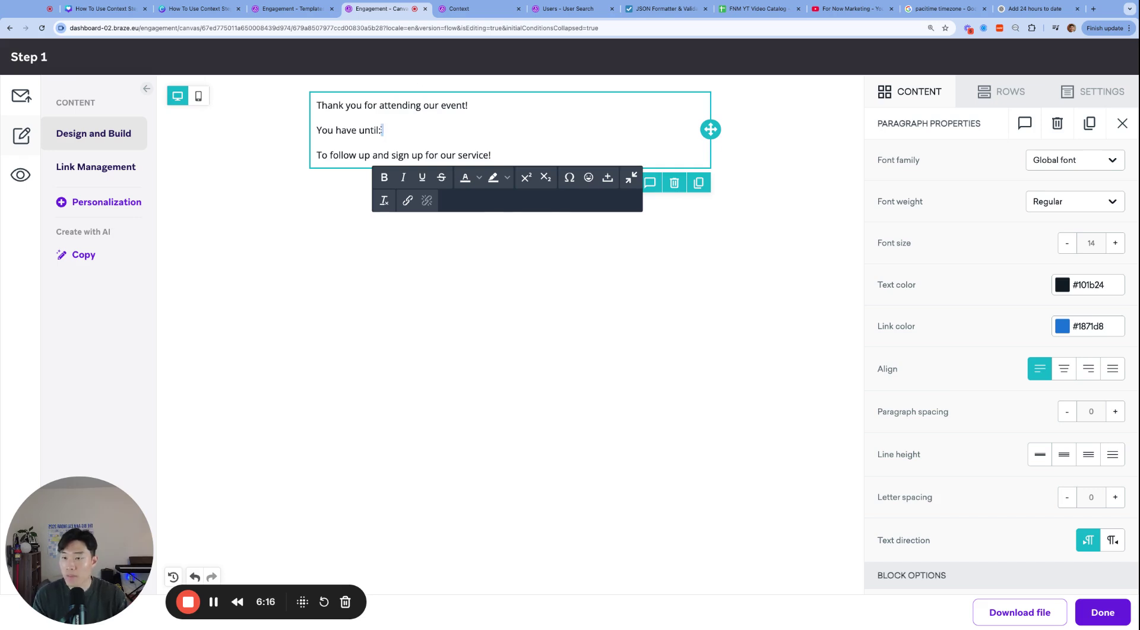
# - Generate a Context Variables personalization snippet for the attribute event_follow_up_date and copy it
pyautogui.click(369, 266)
pyautogui.click(402, 143)
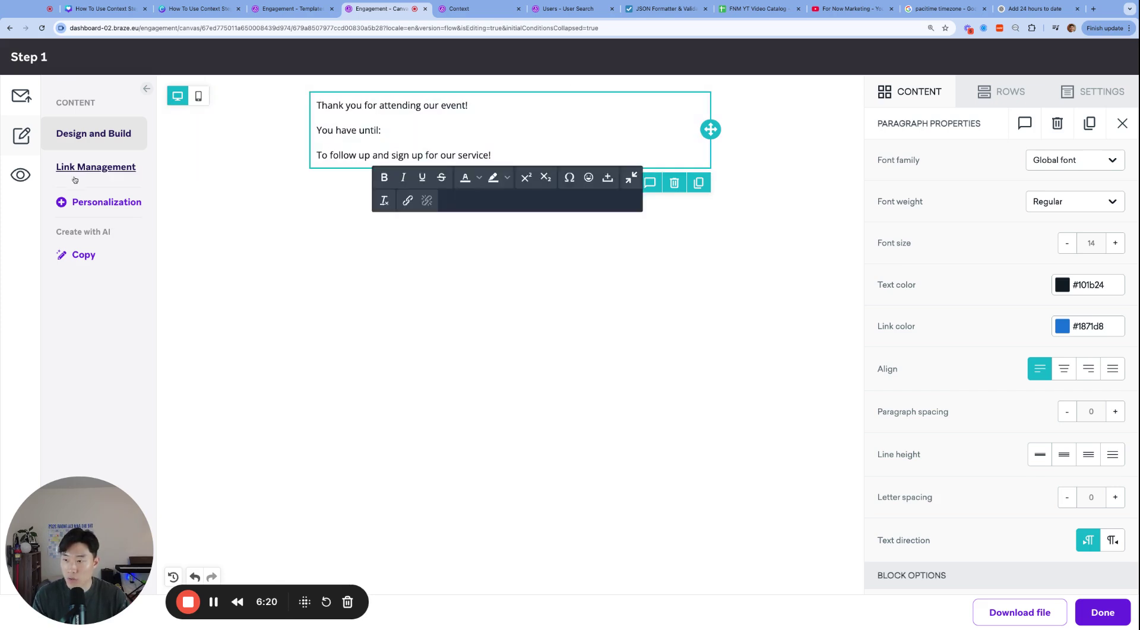
pyautogui.click(82, 200)
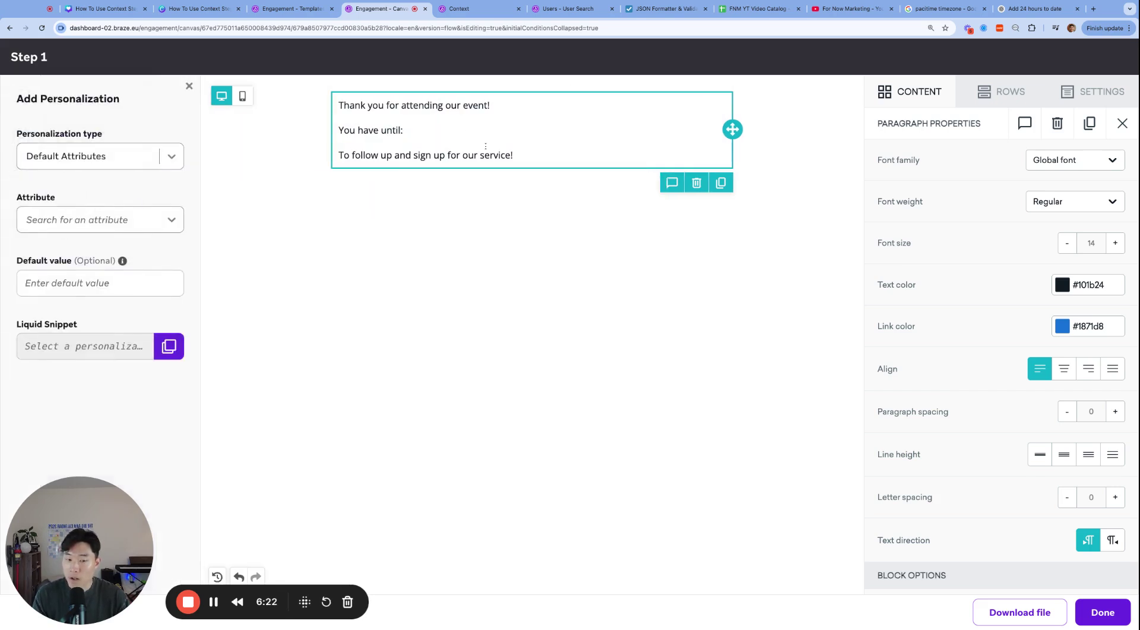
pyautogui.click(113, 158)
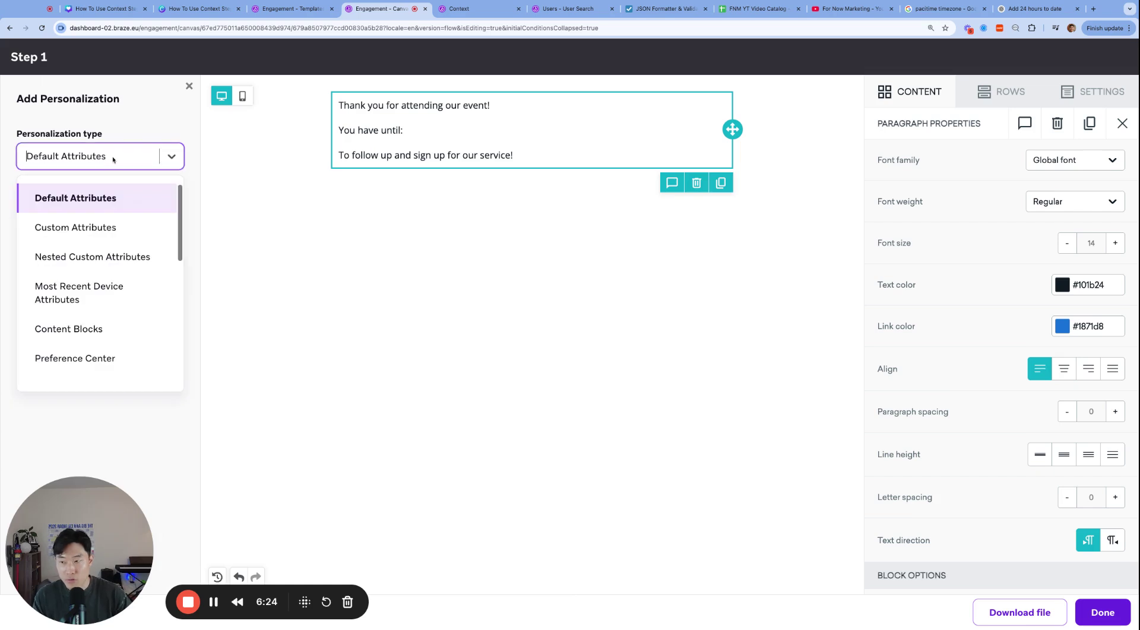
pyautogui.click(96, 226)
pyautogui.click(119, 156)
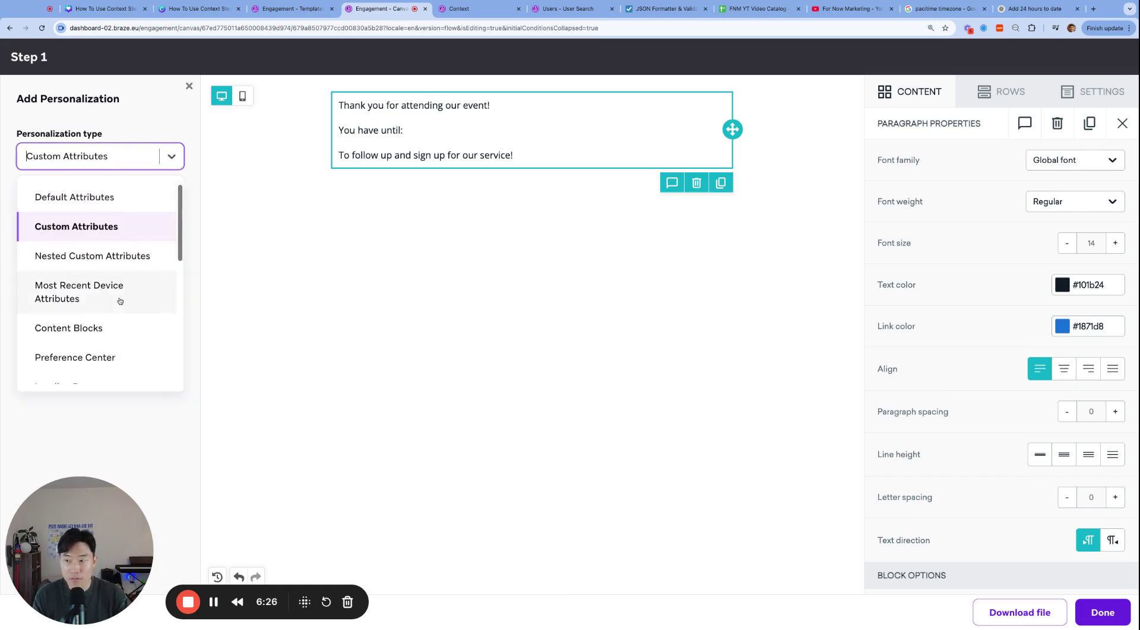
pyautogui.scroll(-3, 95, 303)
pyautogui.click(74, 337)
pyautogui.click(98, 213)
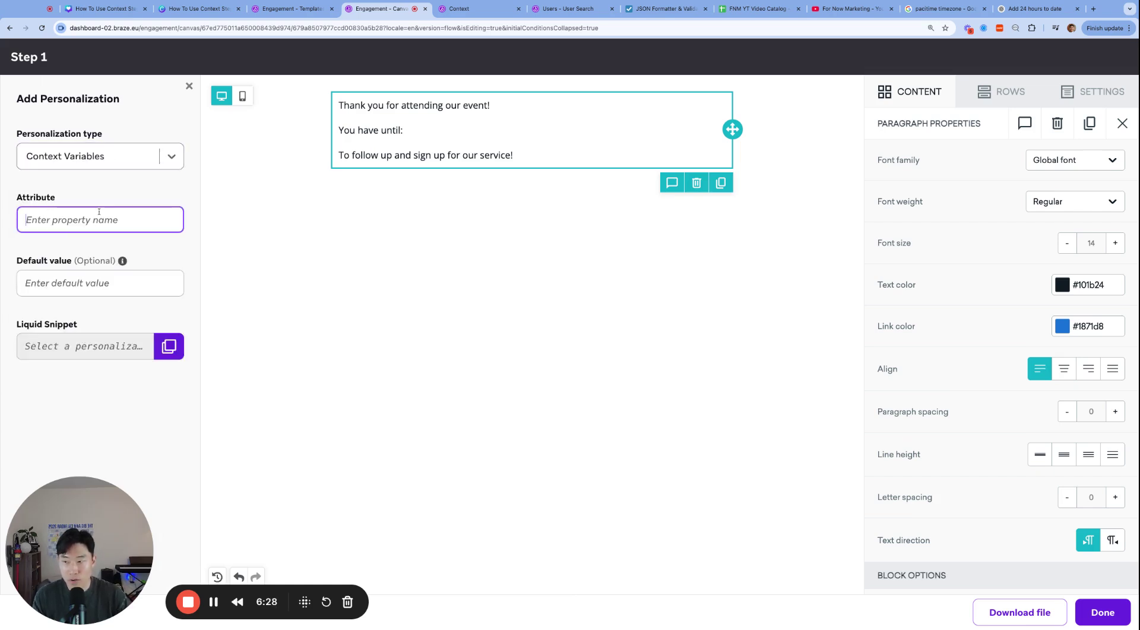
pyautogui.write('event_follow_up_date')
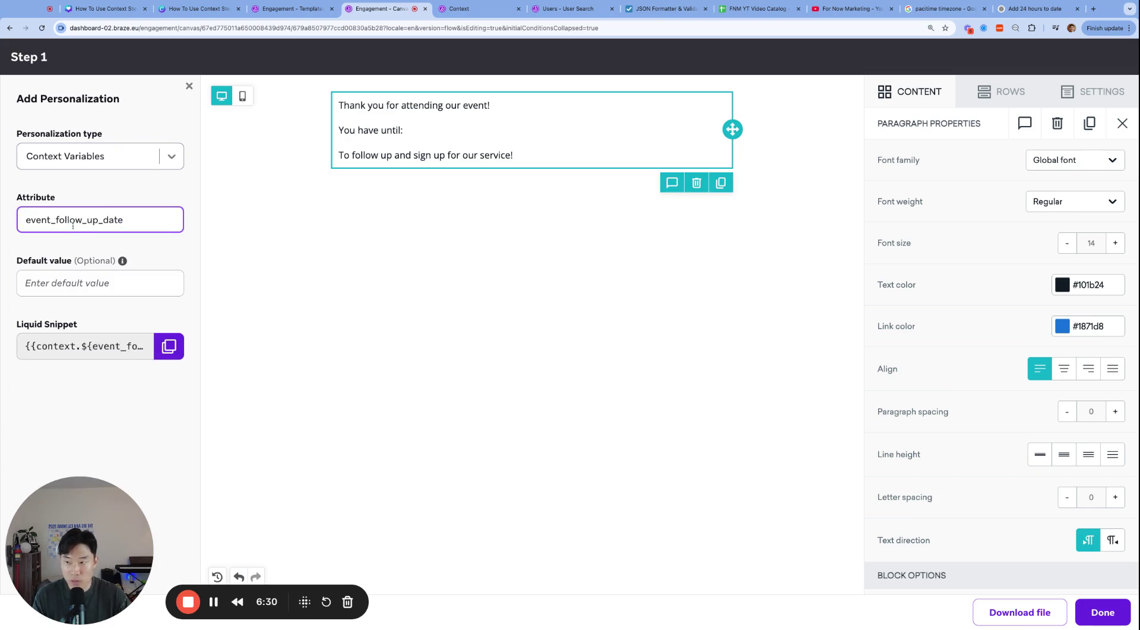
pyautogui.click(168, 345)
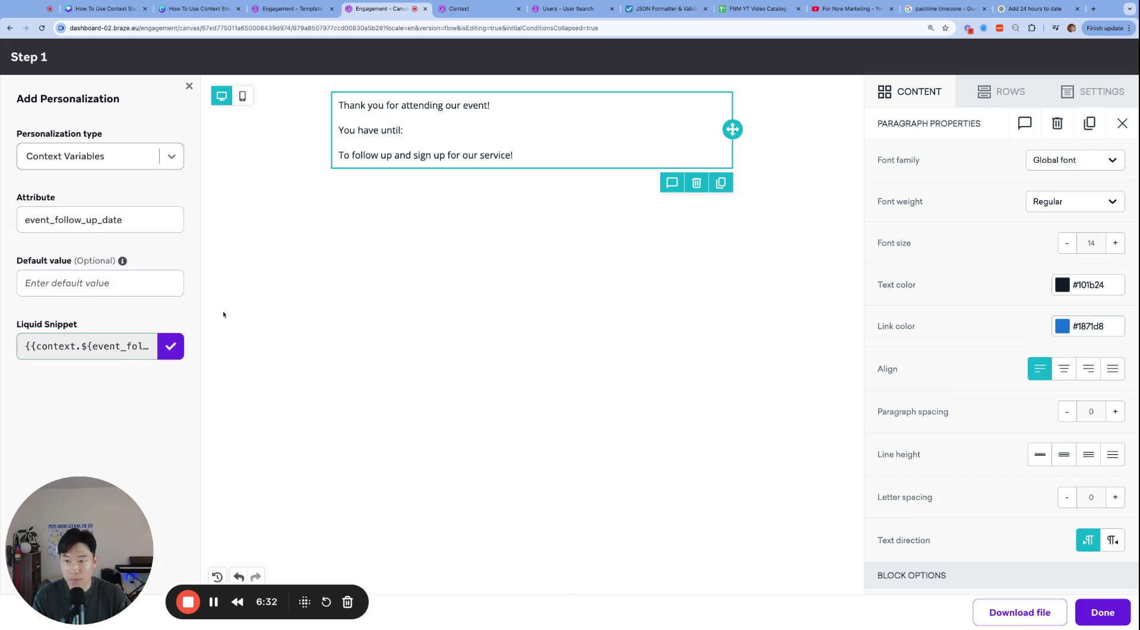
# - Insert the copied {{context.${event_follow_up_date}}} snippet after "You have until:", then finish editing the email and close the message step
pyautogui.click(434, 133)
pyautogui.press('super+v')
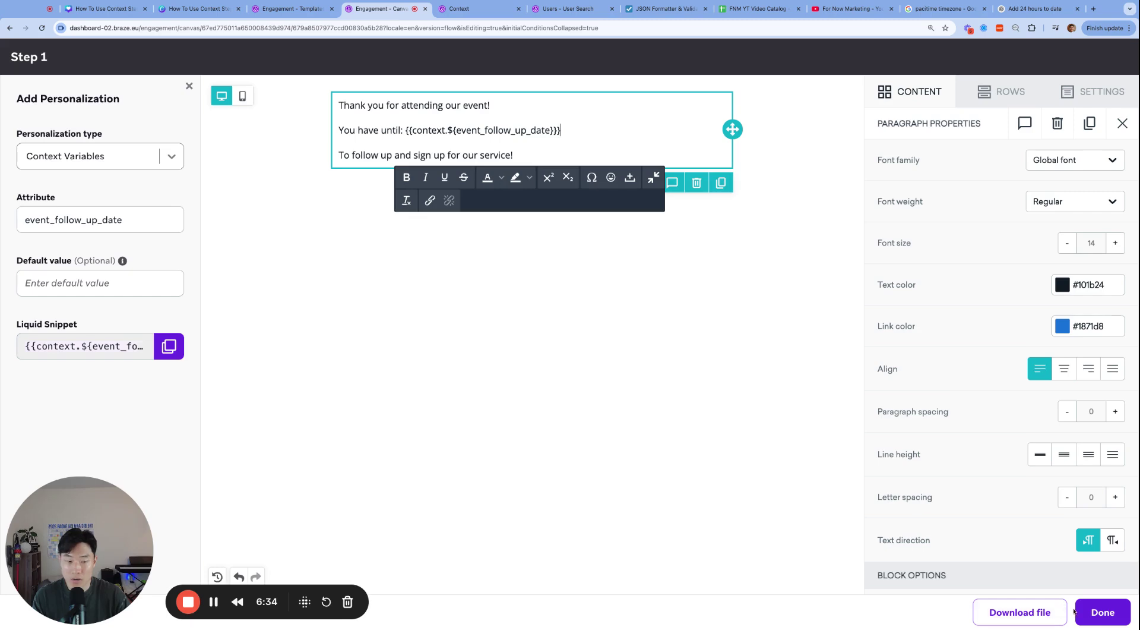
pyautogui.click(1098, 614)
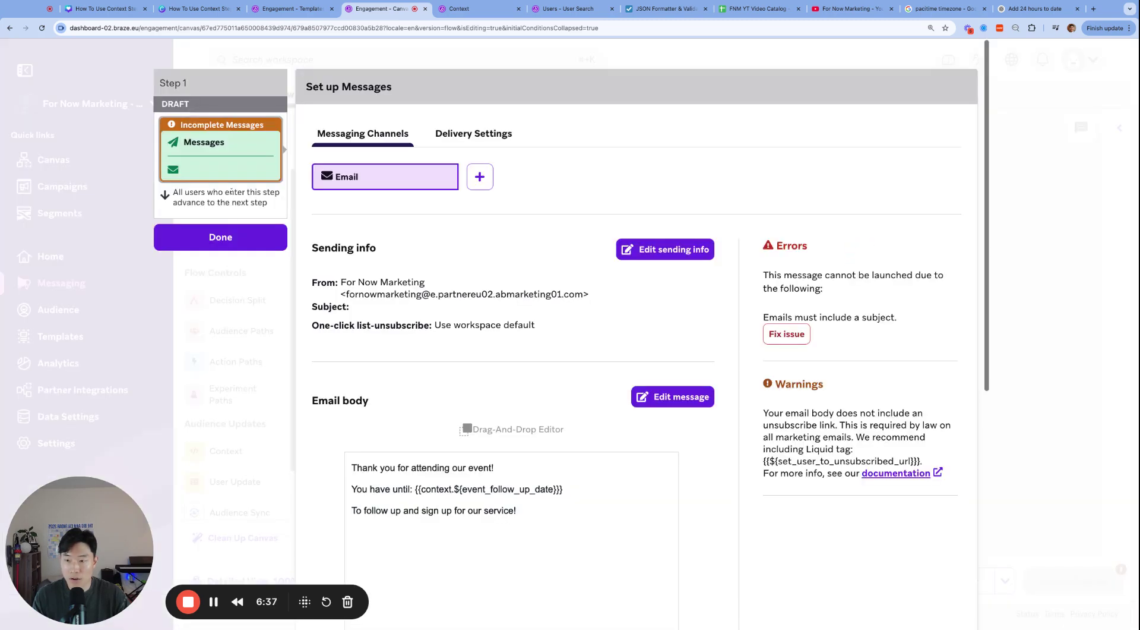
pyautogui.click(220, 235)
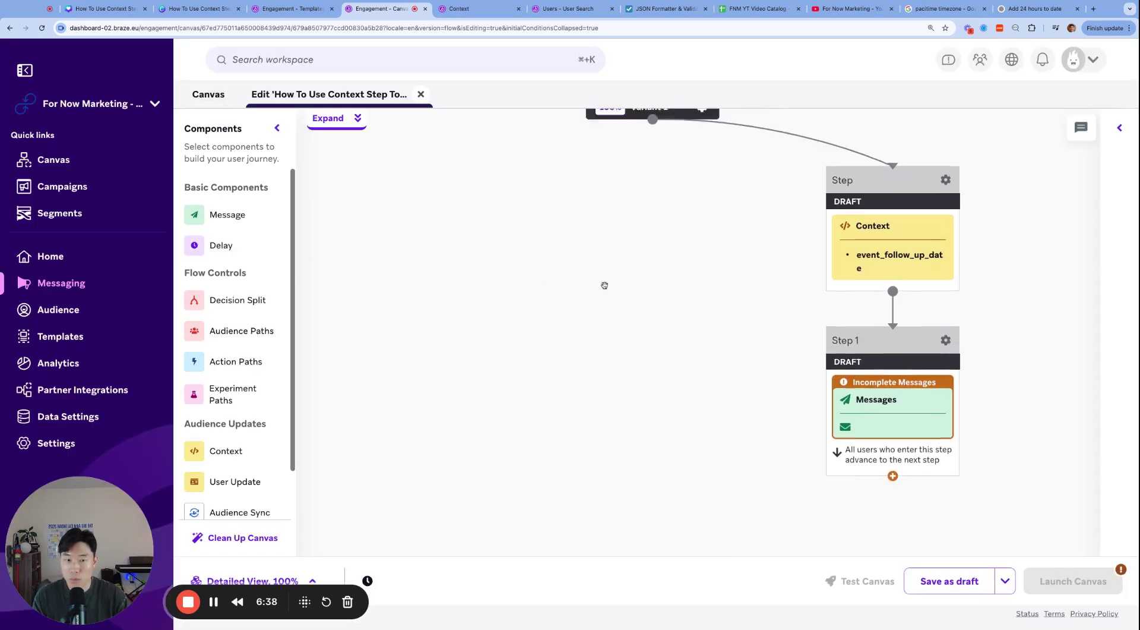
# - Compare the variable name defined in the Context step with the context tag used in the Step 1 email body
pyautogui.scroll(3, 604, 285)
pyautogui.click(891, 340)
pyautogui.click(443, 232)
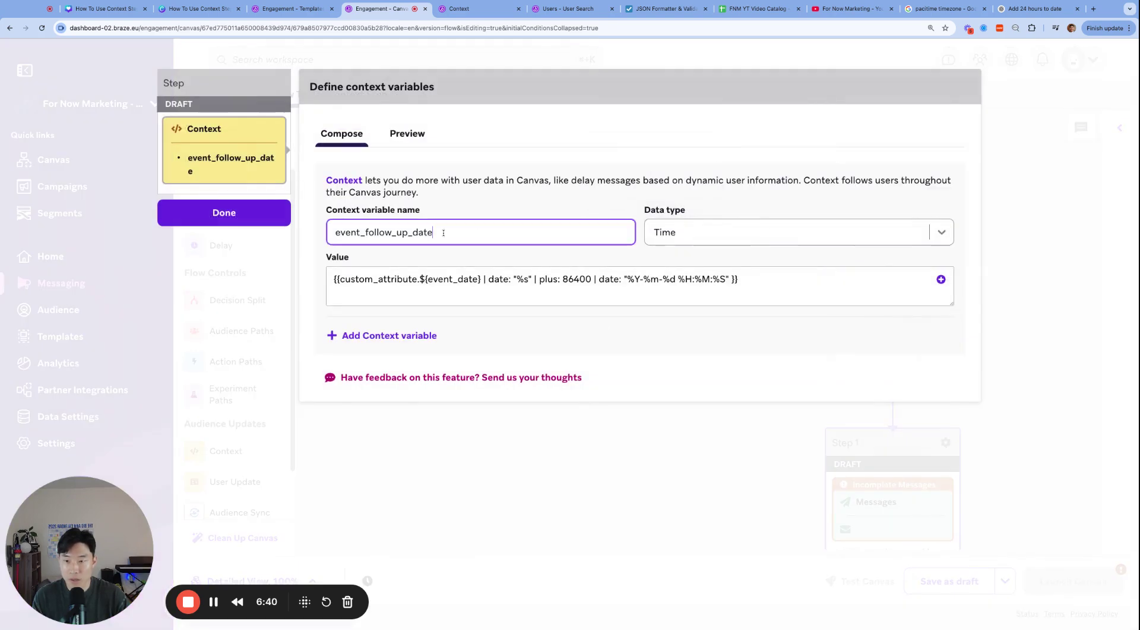
pyautogui.click(249, 212)
pyautogui.scroll(-3, 866, 403)
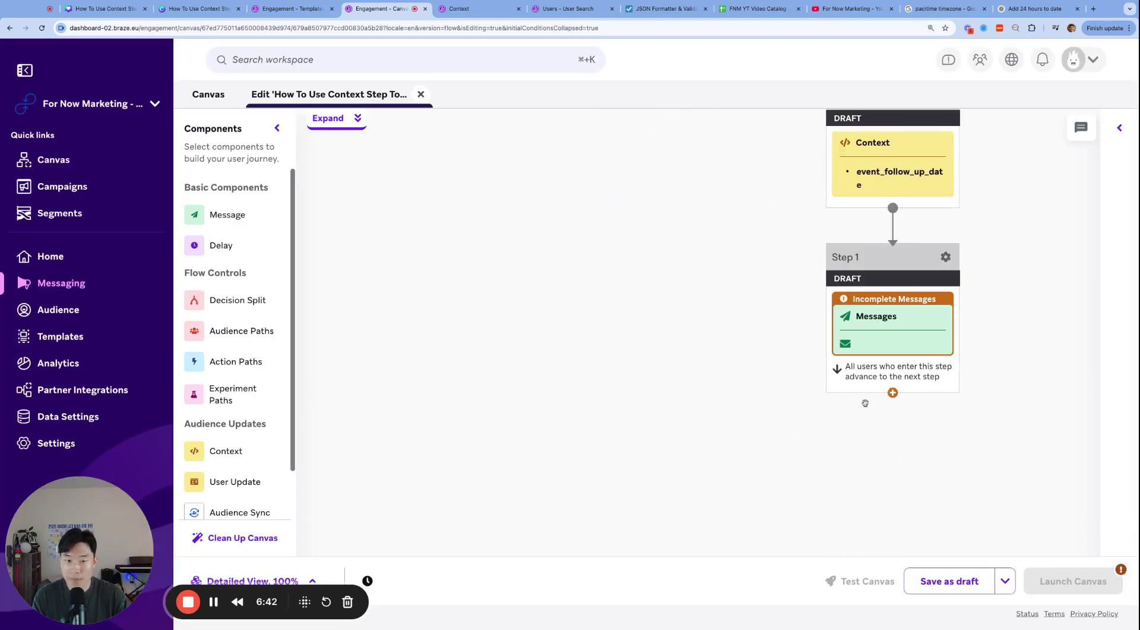
pyautogui.click(891, 329)
pyautogui.scroll(-3, 558, 357)
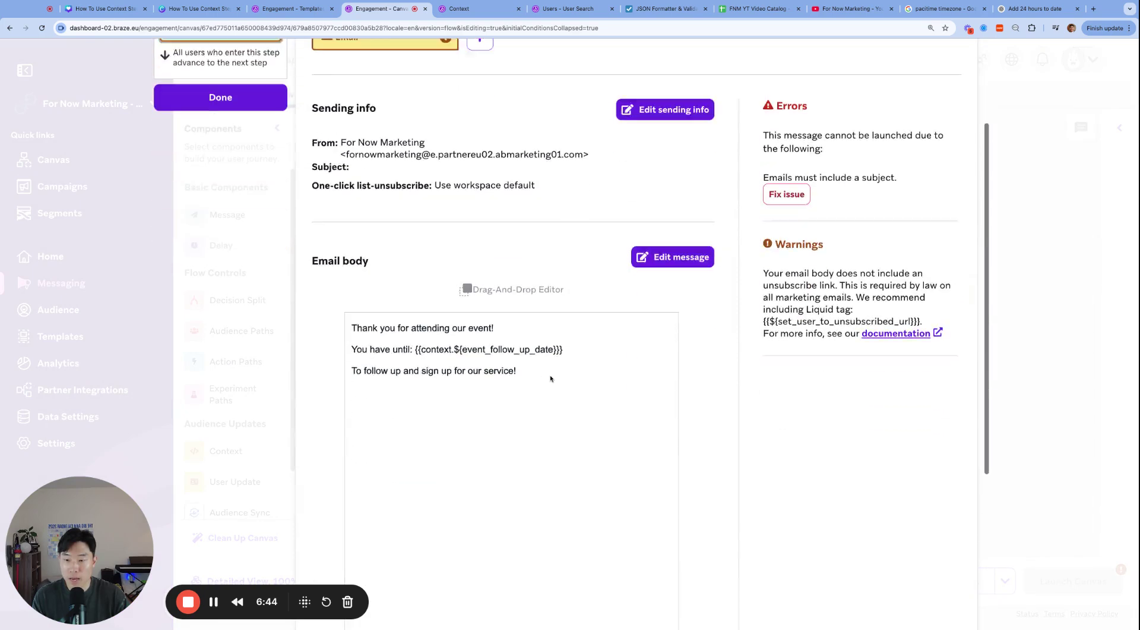
# - Examine the event_follow_up_date context tag in the Step 1 email editor, then close the editor and the message step
pyautogui.scroll(-1, 550, 378)
pyautogui.click(494, 359)
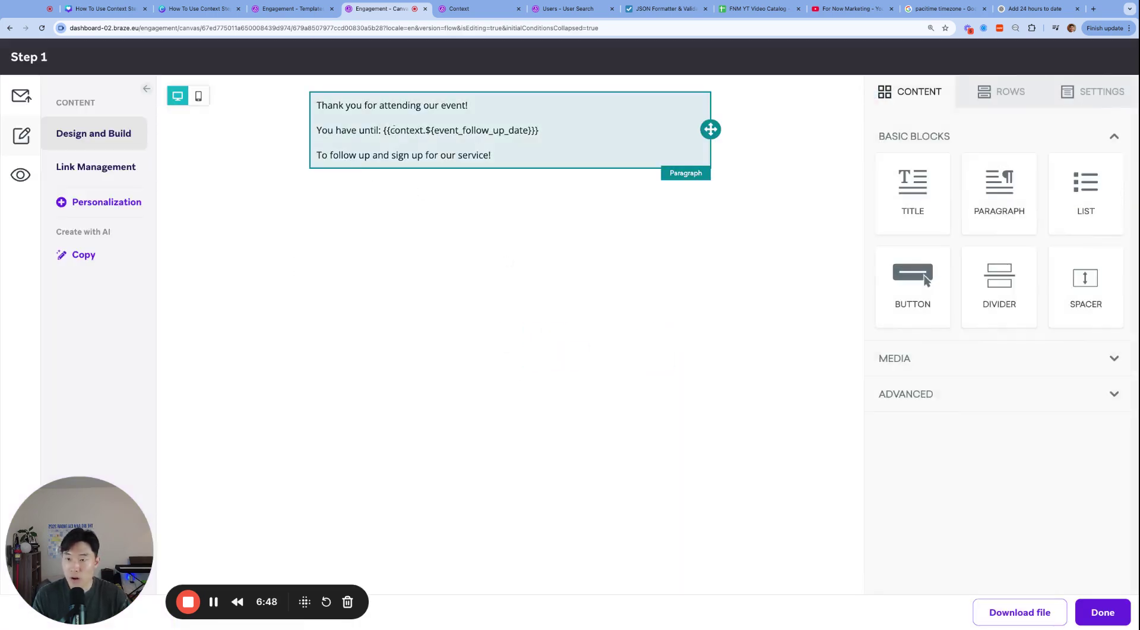
pyautogui.click(395, 128)
pyautogui.doubleClick(407, 130)
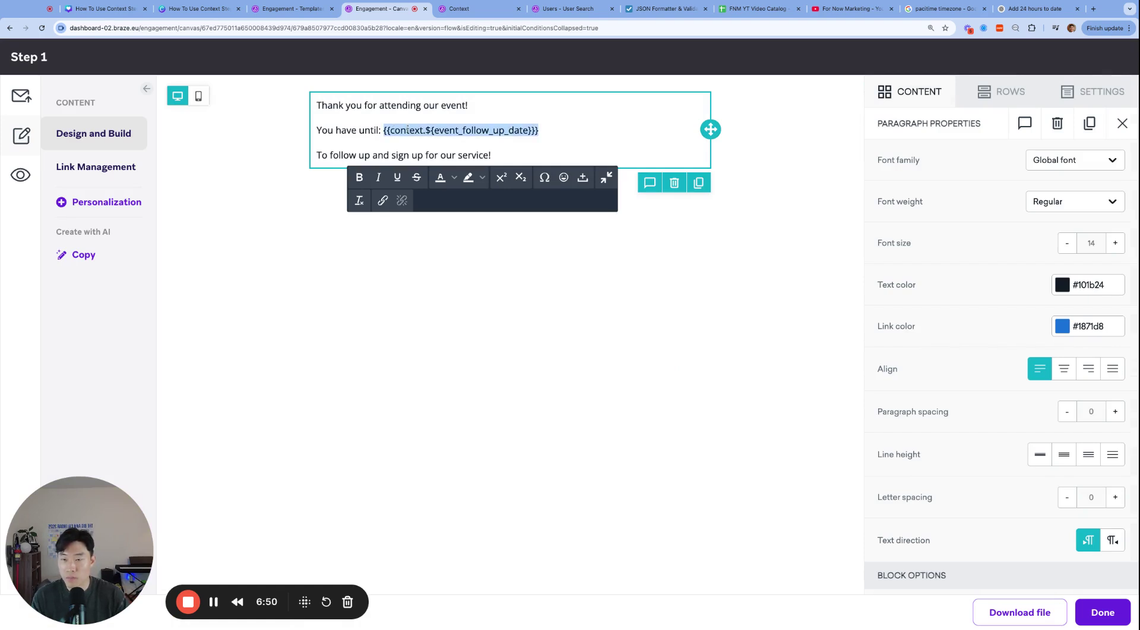
pyautogui.click(1102, 610)
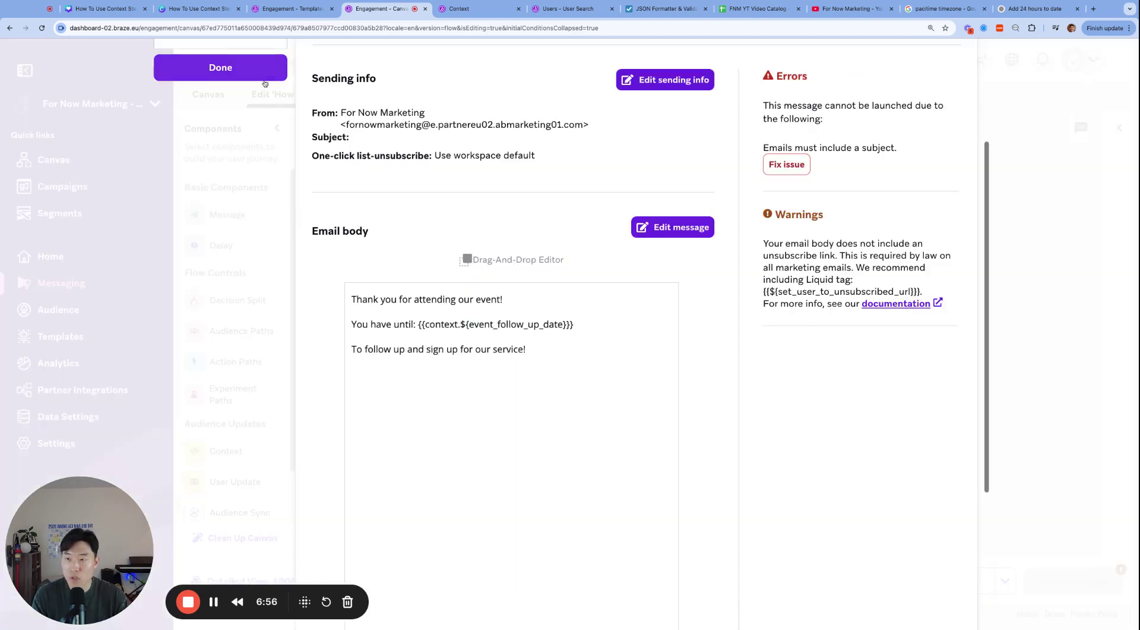
pyautogui.click(265, 82)
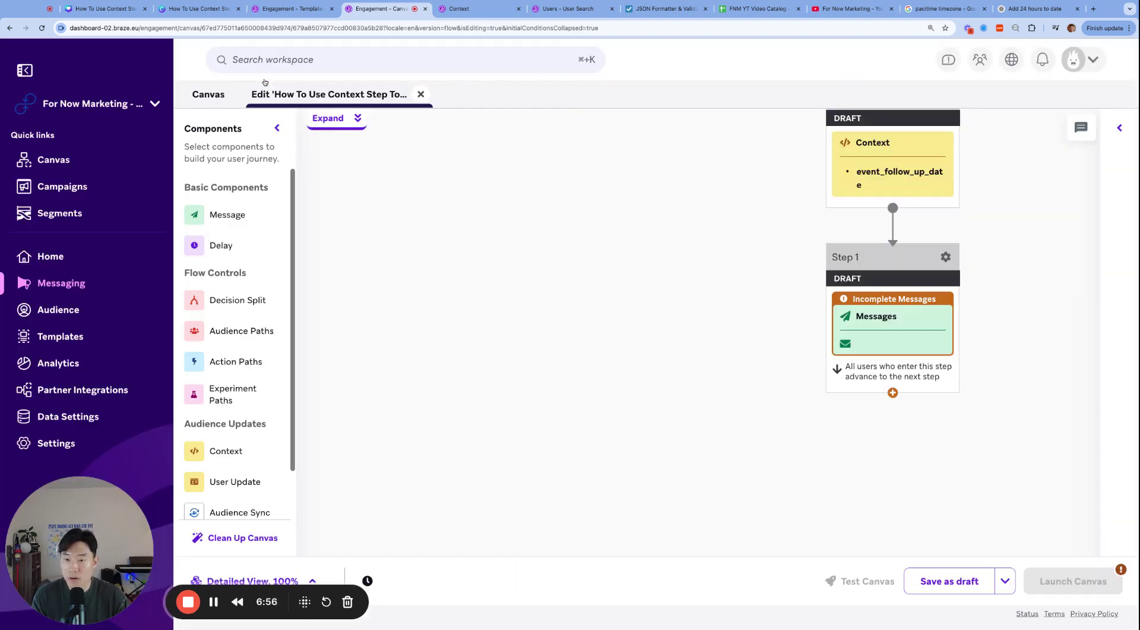
pyautogui.scroll(1, 772, 356)
pyautogui.scroll(-2, 860, 376)
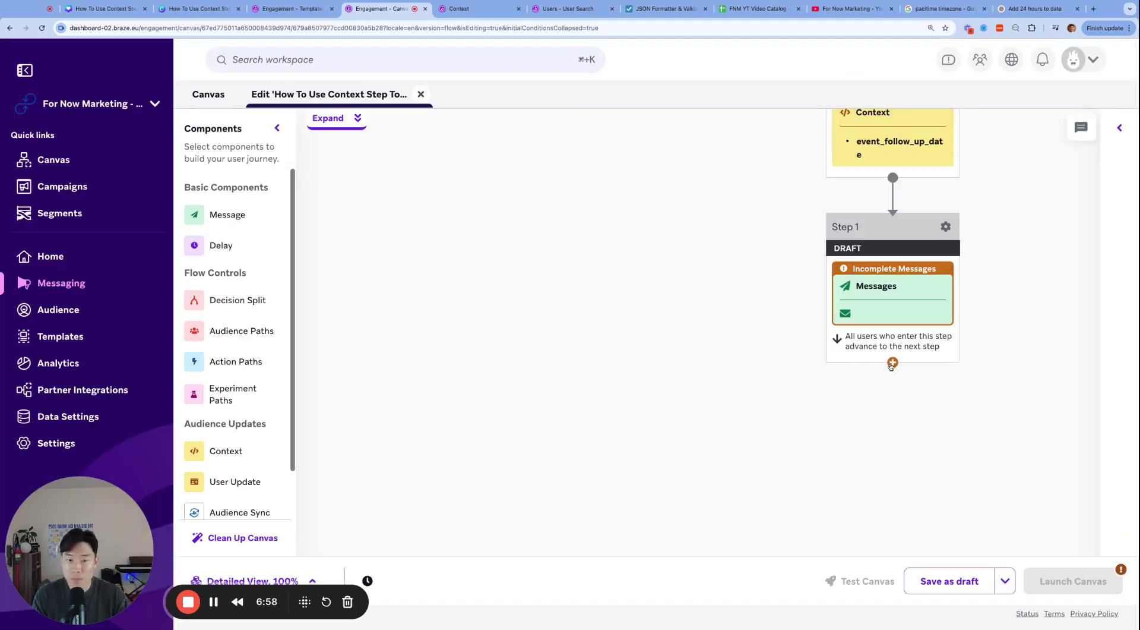
pyautogui.moveTo(891, 366); pyautogui.dragTo(884, 434)
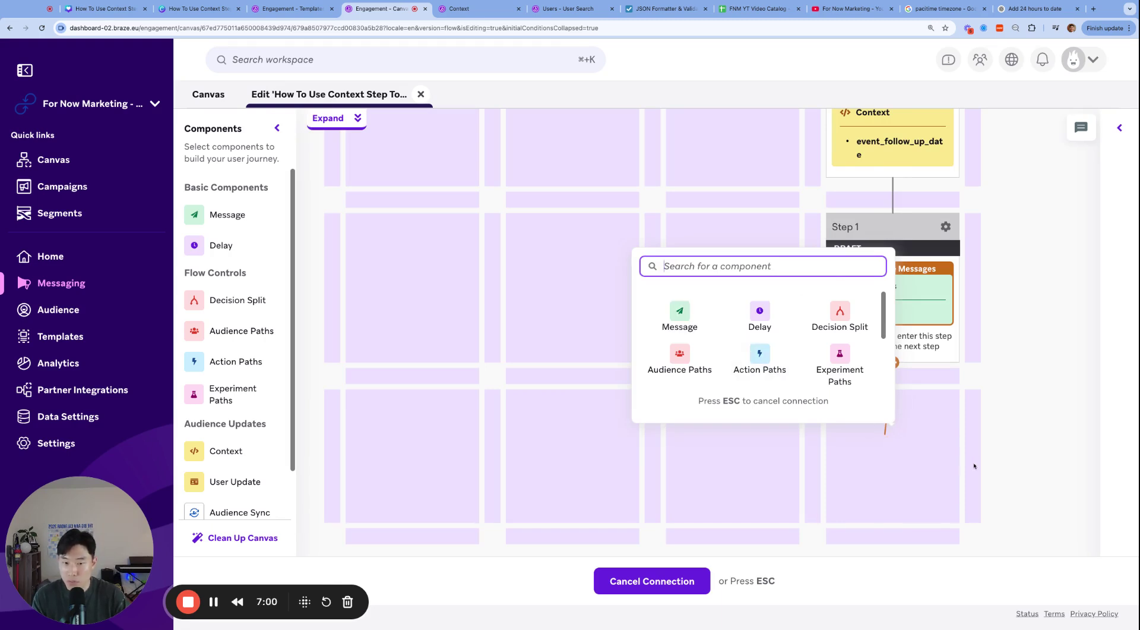
pyautogui.press('Escape')
pyautogui.scroll(3, 950, 416)
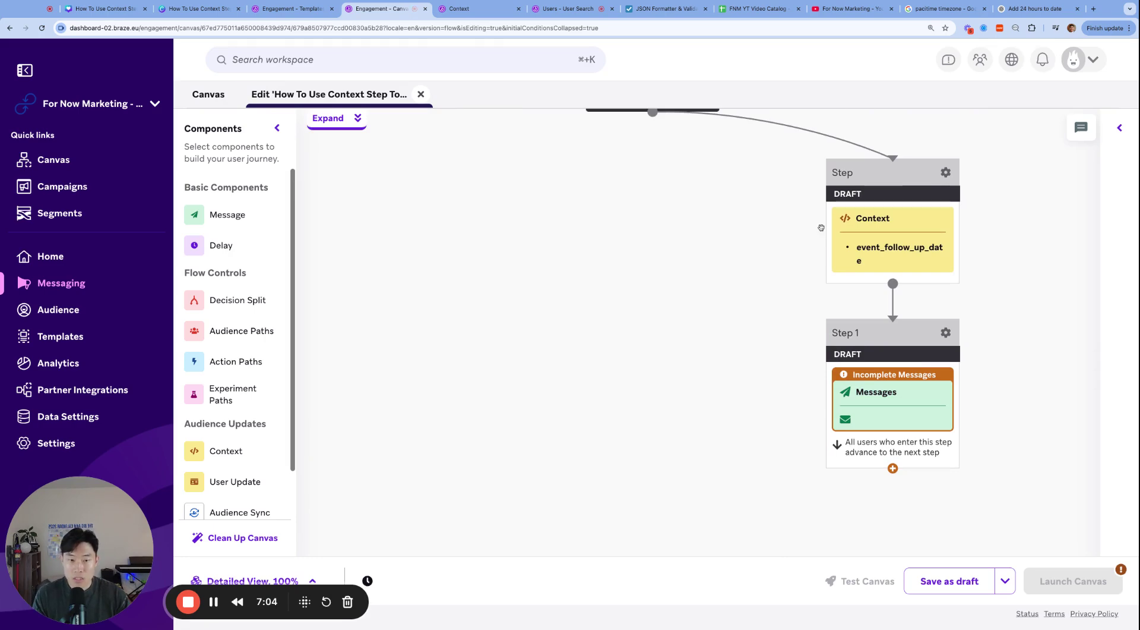
# - Preview the Step 1 email as a searched user, looking up the test user by external user ID, and check the follow-up date line
pyautogui.scroll(1, 821, 227)
pyautogui.click(898, 420)
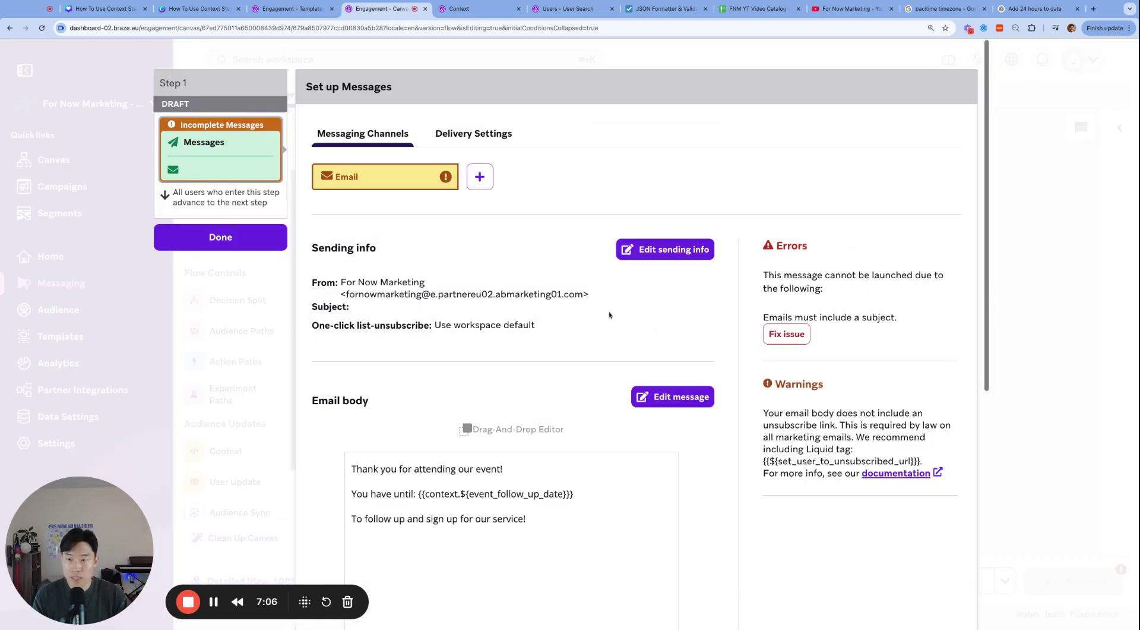
pyautogui.scroll(-6, 411, 258)
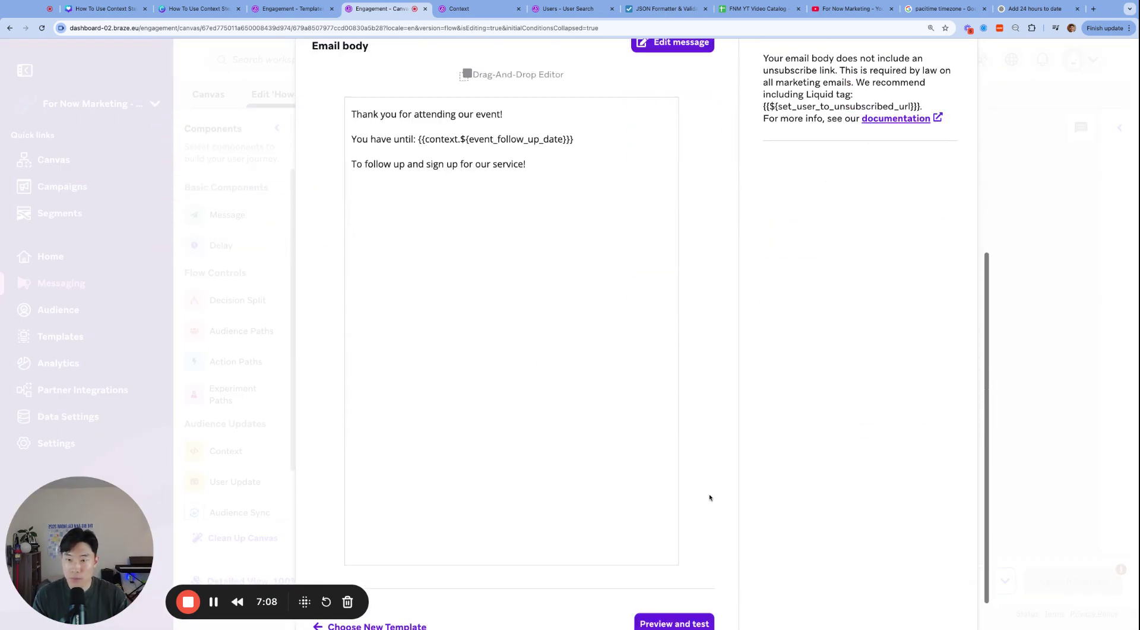
pyautogui.click(675, 580)
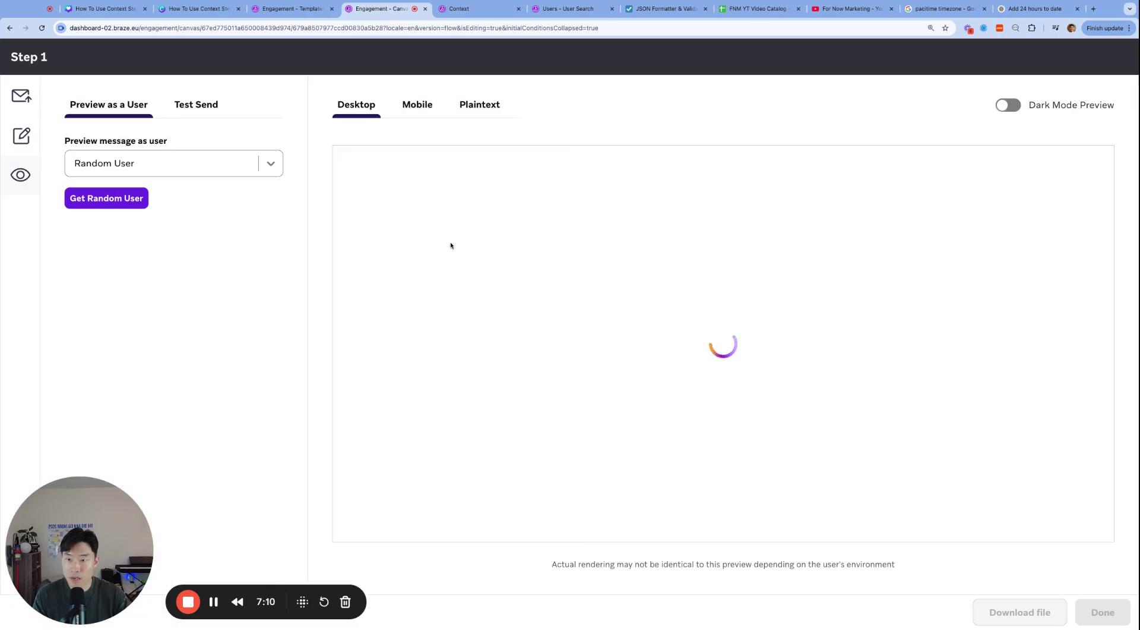
pyautogui.click(222, 161)
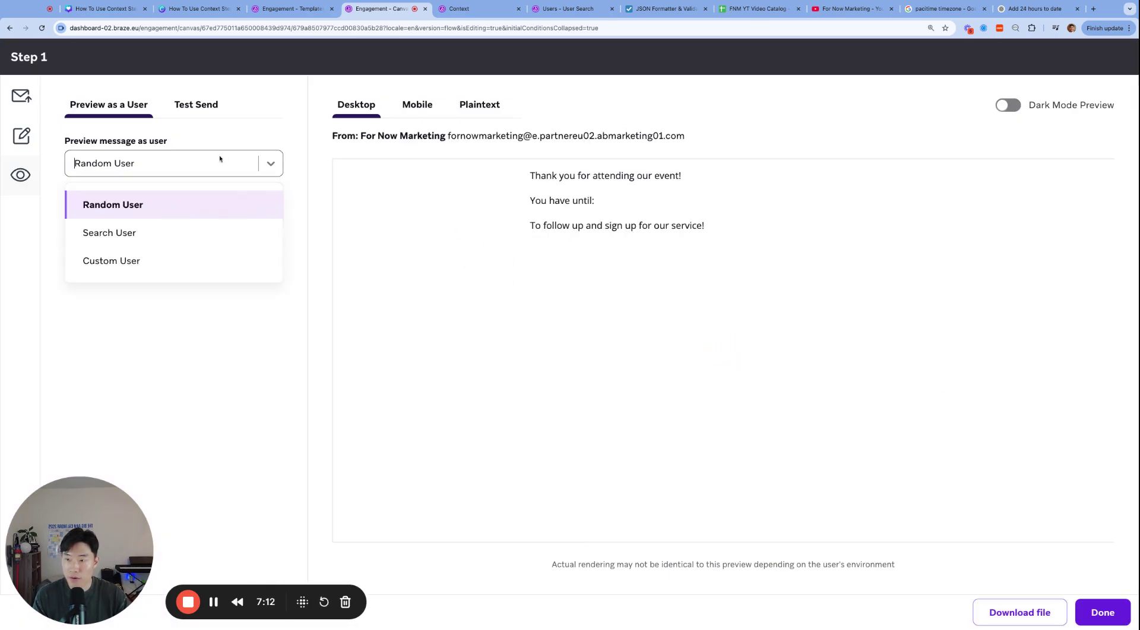
pyautogui.click(148, 229)
pyautogui.click(190, 202)
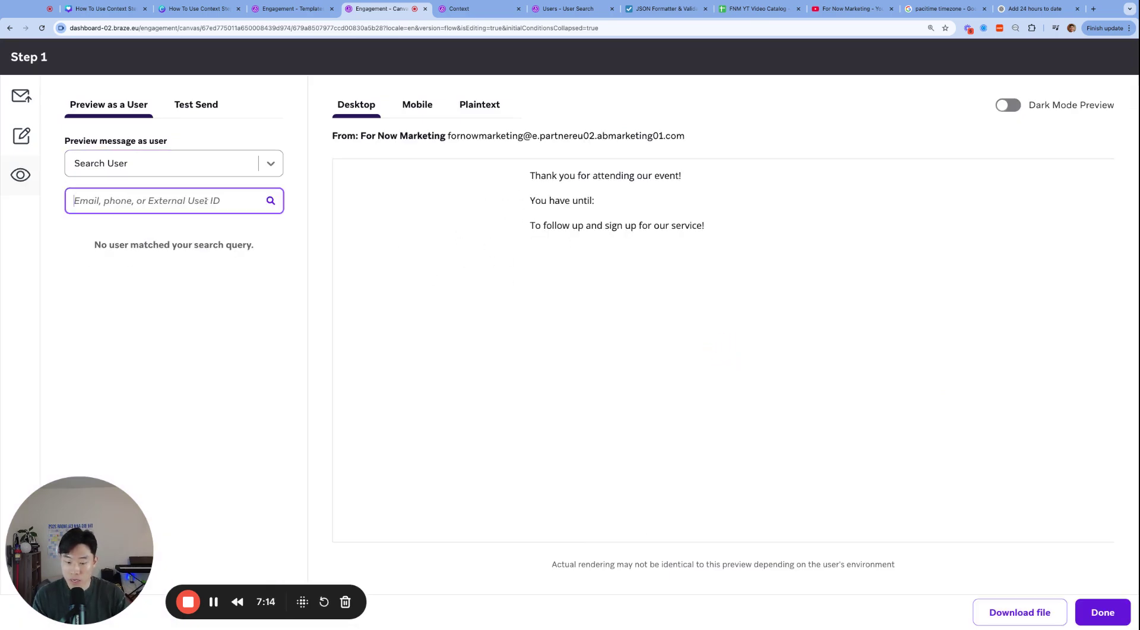
pyautogui.write('allan')
pyautogui.press('Return')
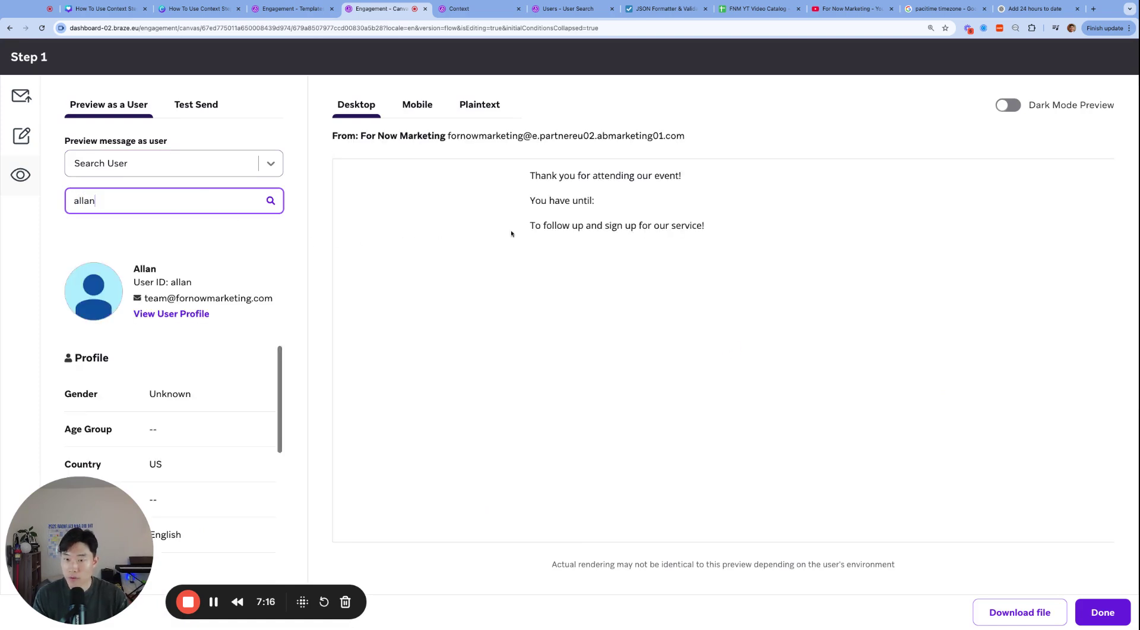
pyautogui.click(597, 200)
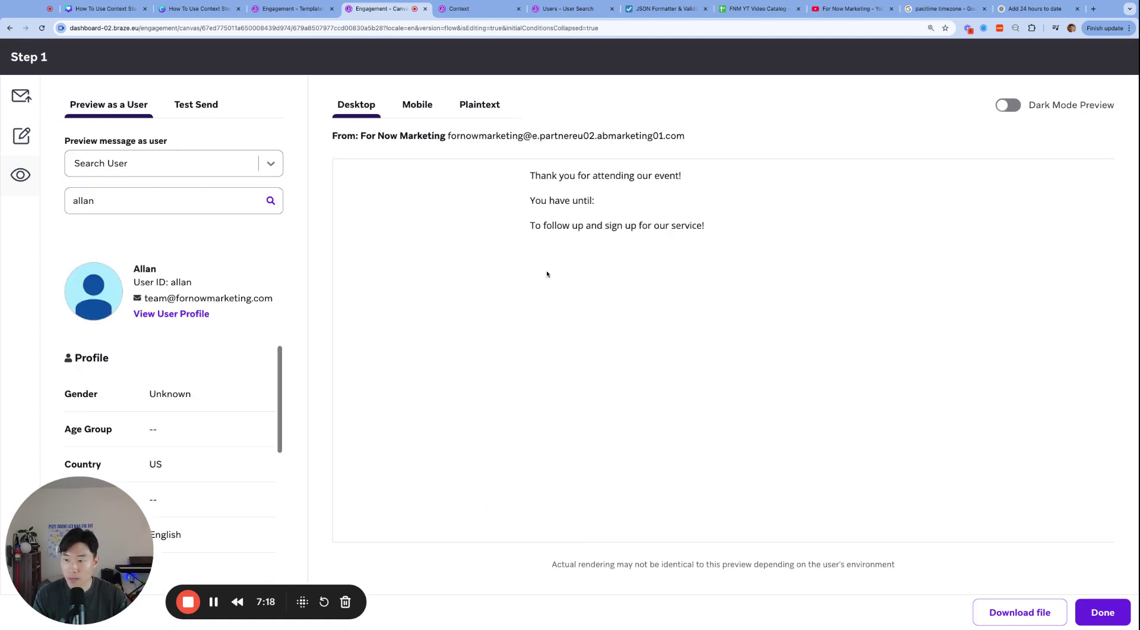
# - Recheck the event_follow_up_date variable name in the email editor, then finish editing and close the message step
pyautogui.click(21, 133)
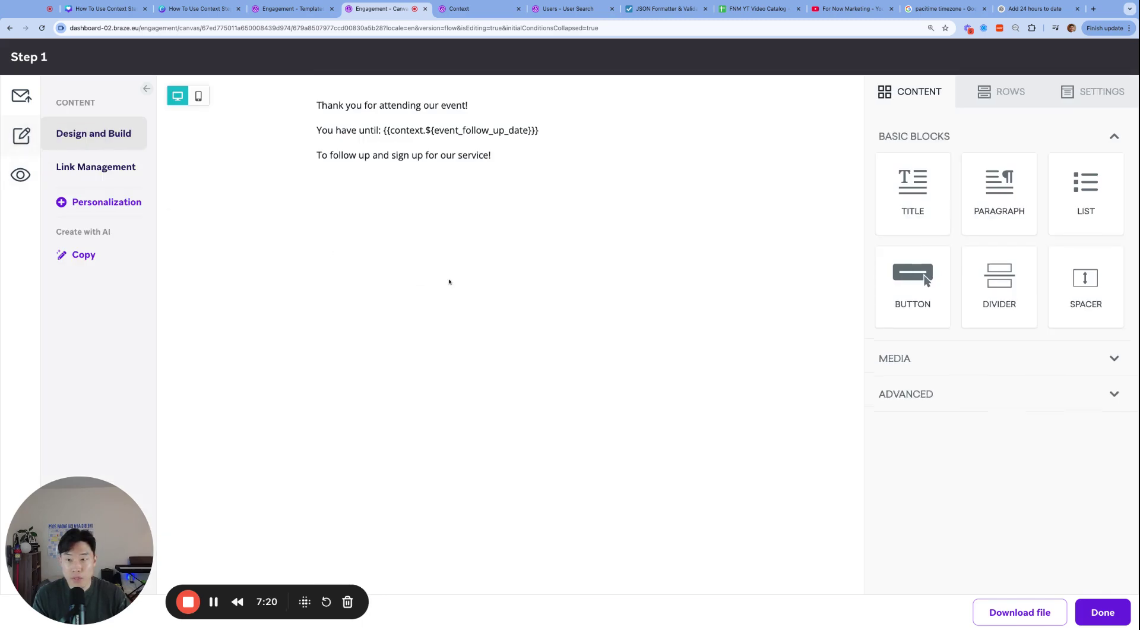
pyautogui.doubleClick(440, 130)
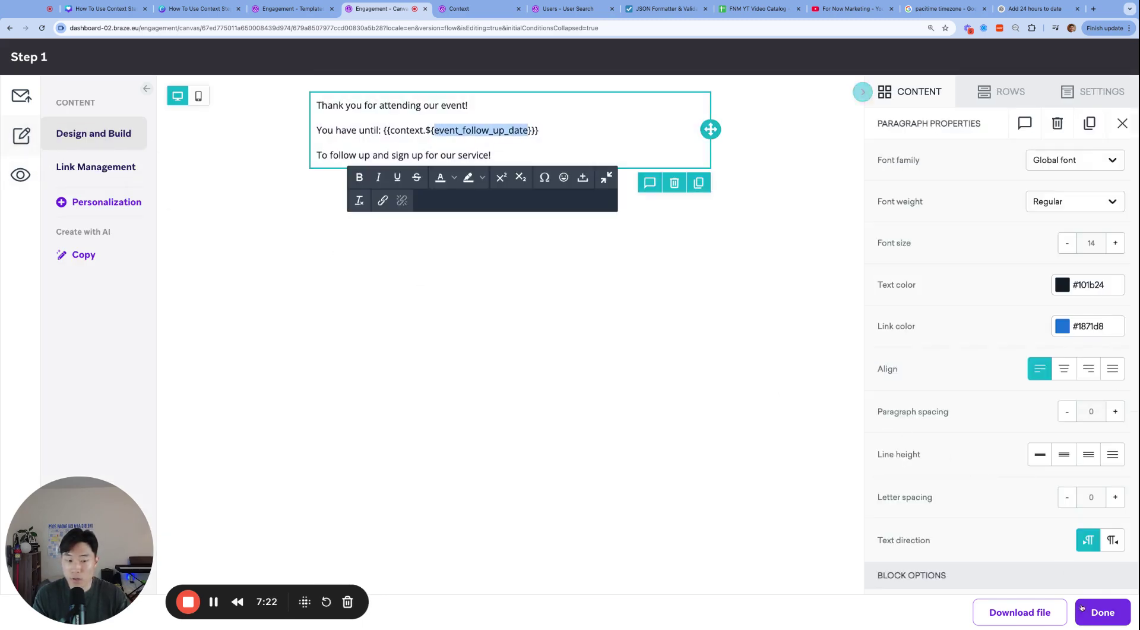
pyautogui.click(1102, 612)
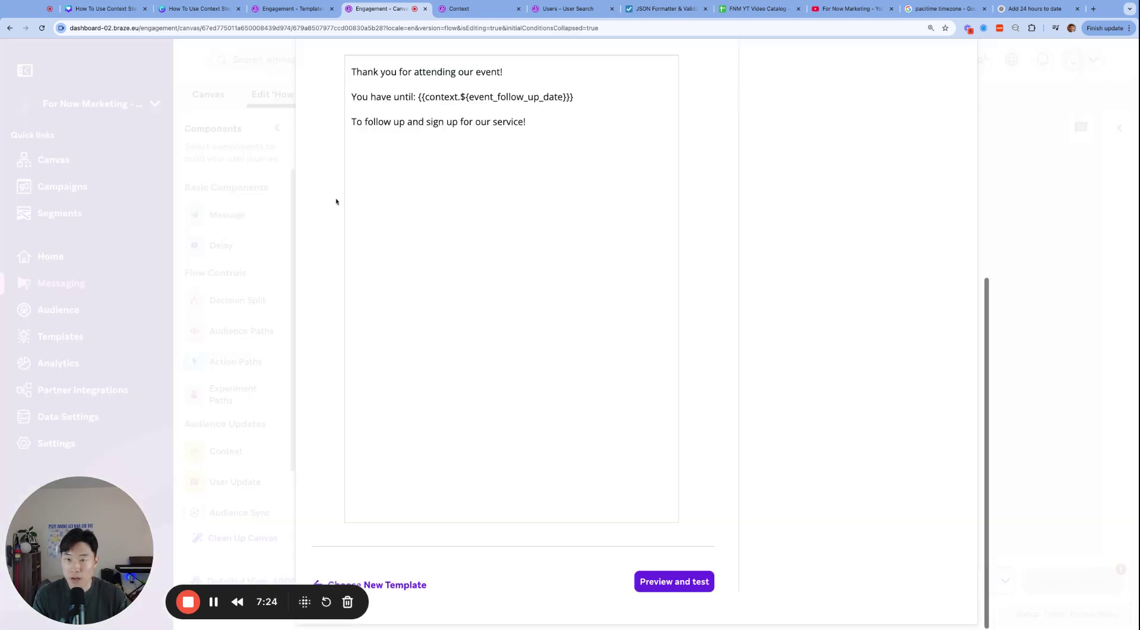
pyautogui.scroll(5, 392, 226)
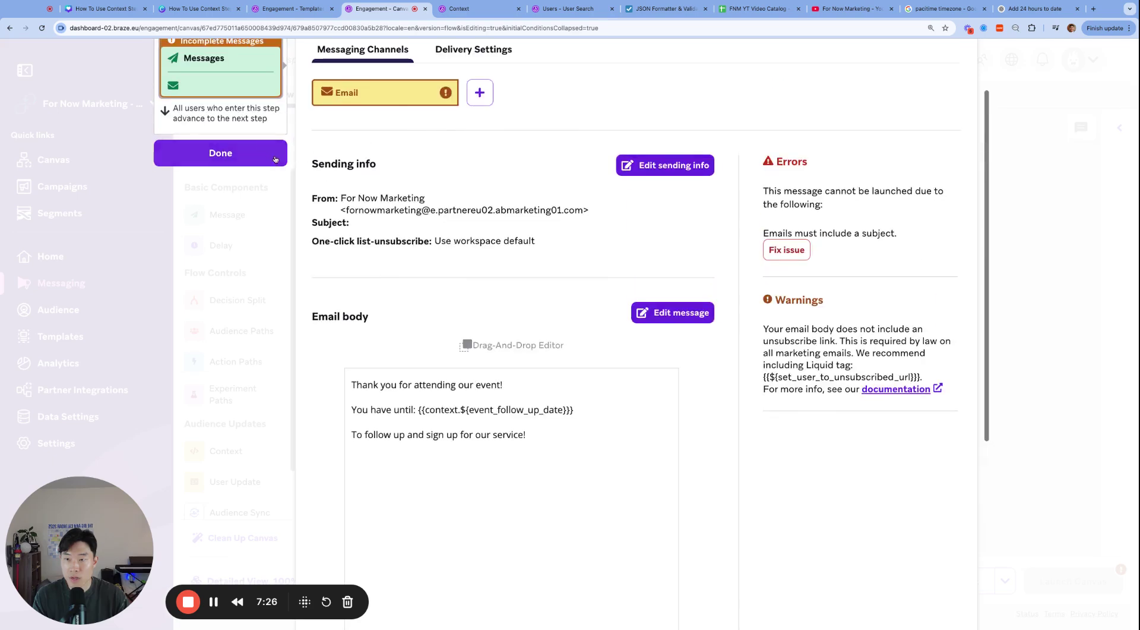
pyautogui.click(220, 152)
# - Reopen the Step 1 email preview with the Search User option, then leave the preview and return to the canvas
pyautogui.click(891, 431)
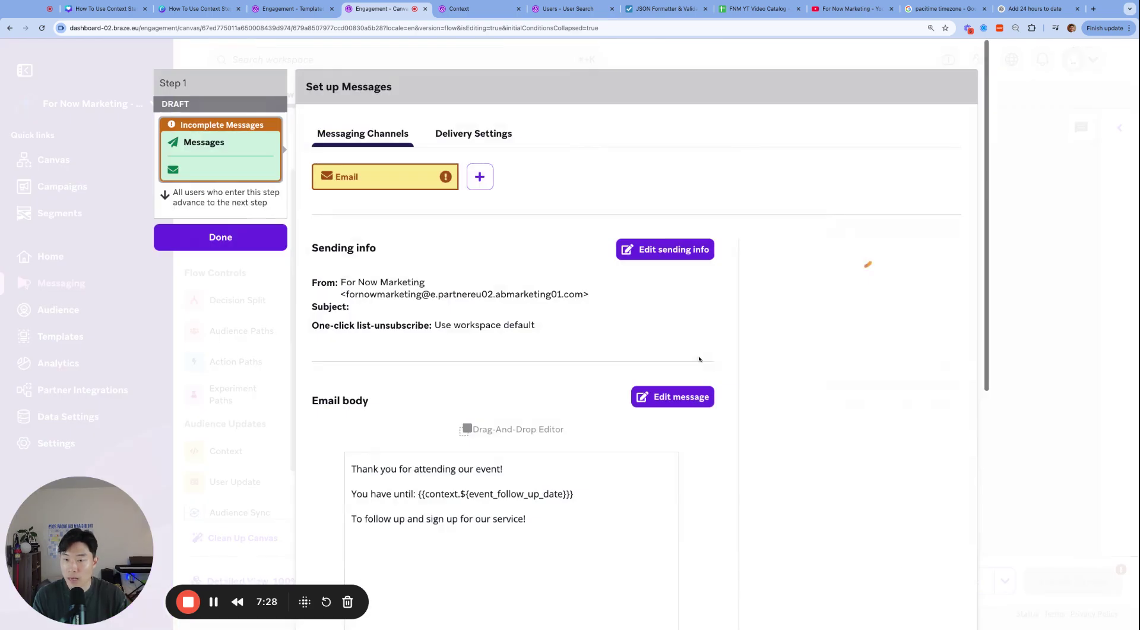
pyautogui.scroll(-3, 752, 506)
pyautogui.scroll(-2, 753, 506)
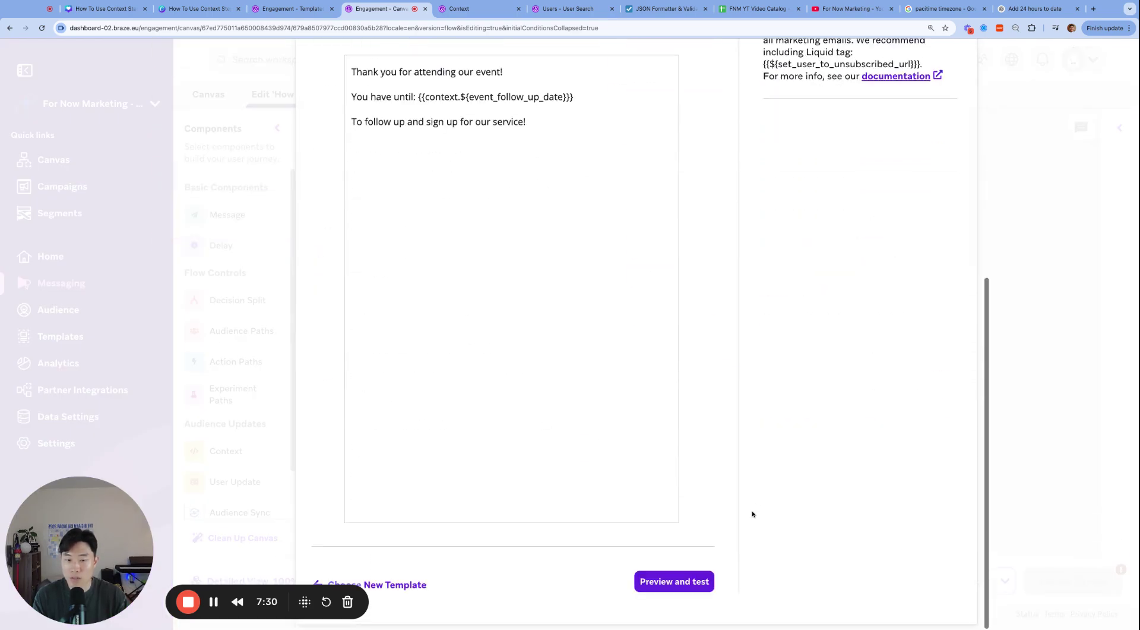
pyautogui.click(675, 581)
pyautogui.click(241, 171)
pyautogui.click(161, 237)
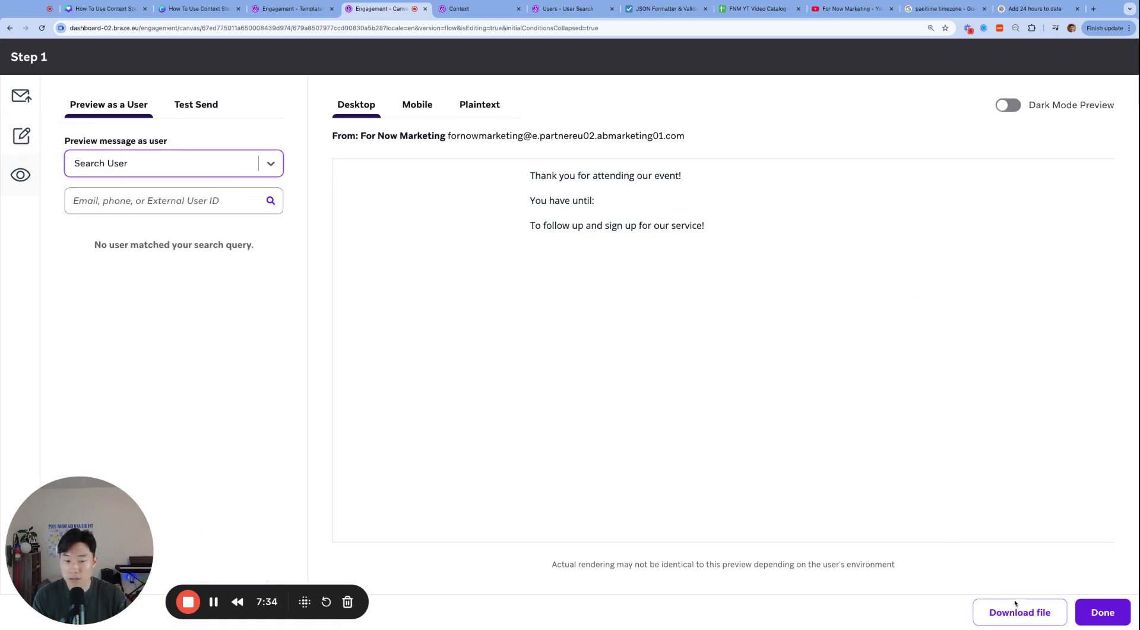
pyautogui.click(1082, 615)
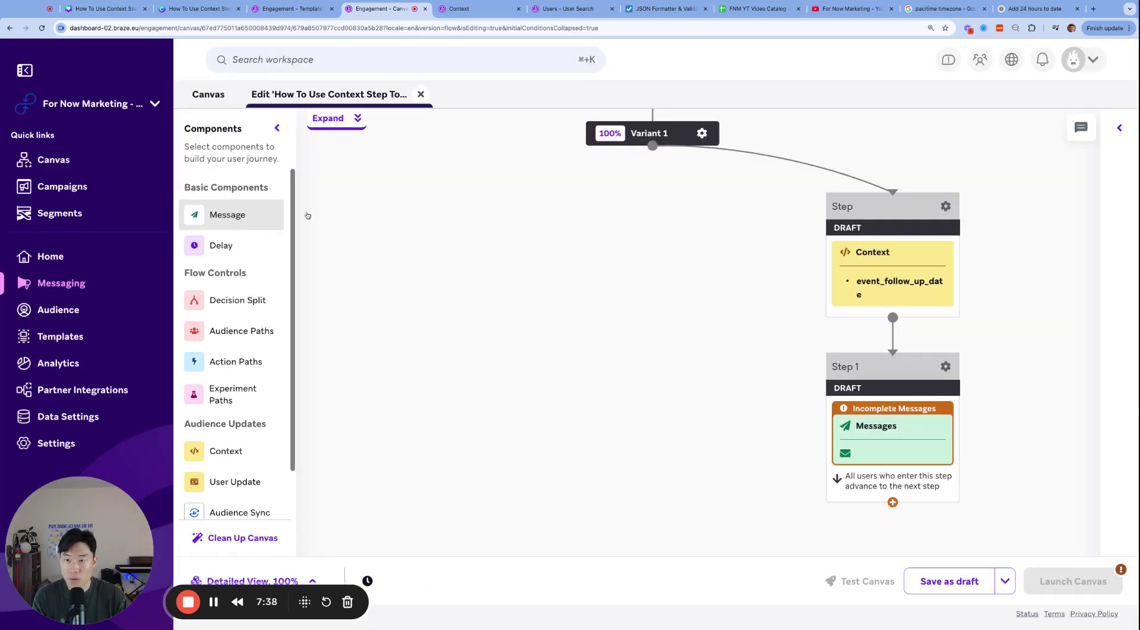
# - Expand the canvas details and review the Entry Schedule settings
pyautogui.click(355, 121)
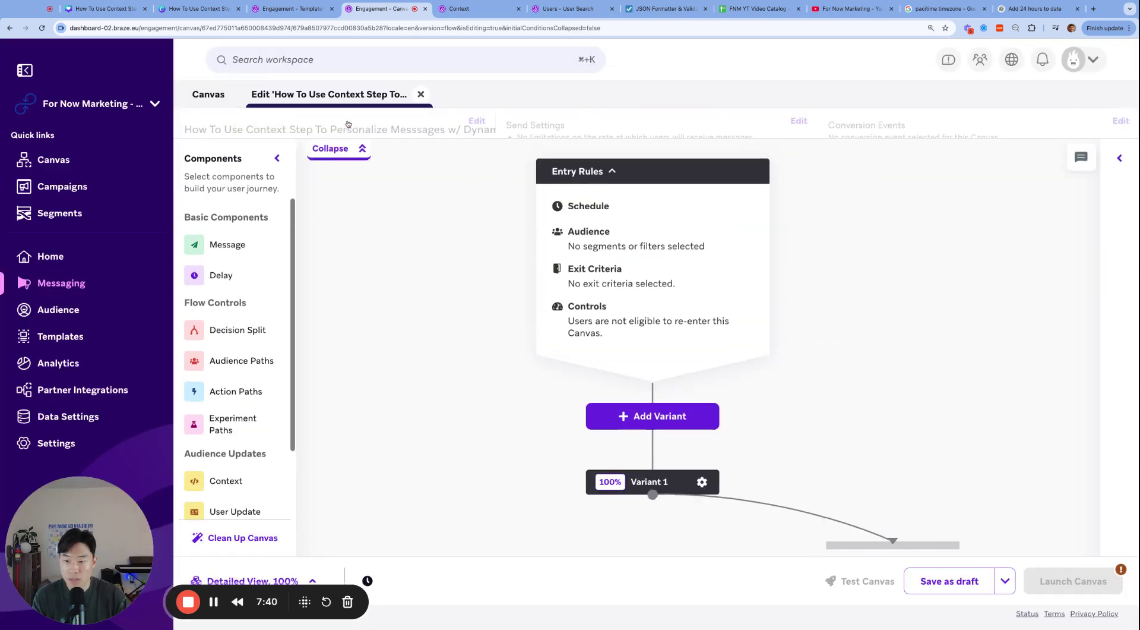
pyautogui.click(569, 140)
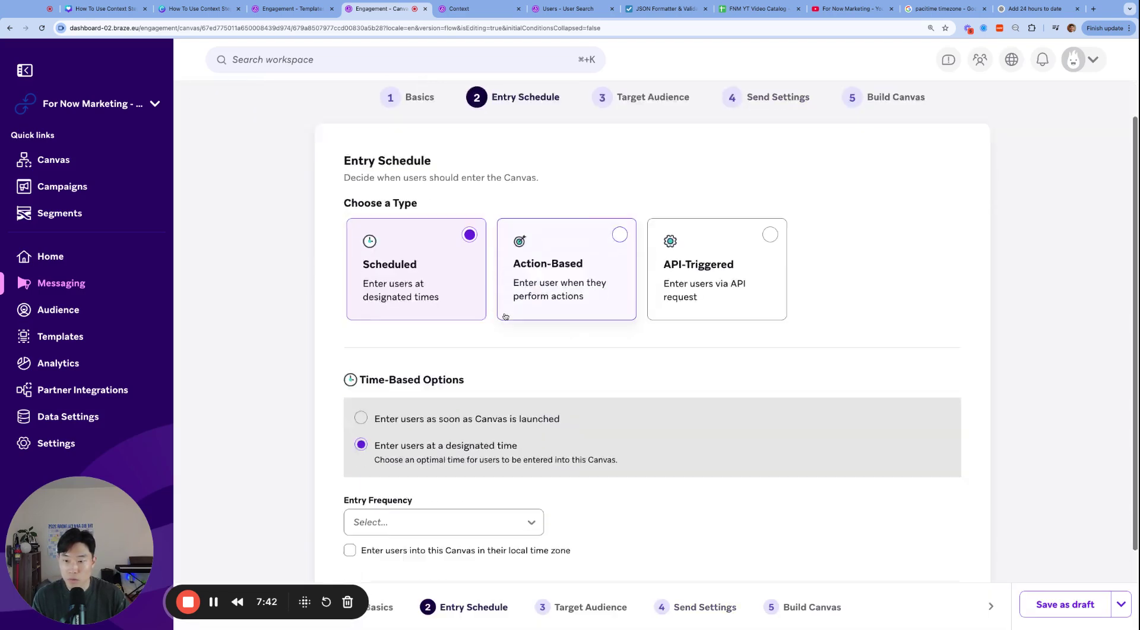
pyautogui.scroll(-2, 618, 333)
# - Add a target audience filter for External User ID equals the test user's ID and check the Target Population summary
pyautogui.click(650, 129)
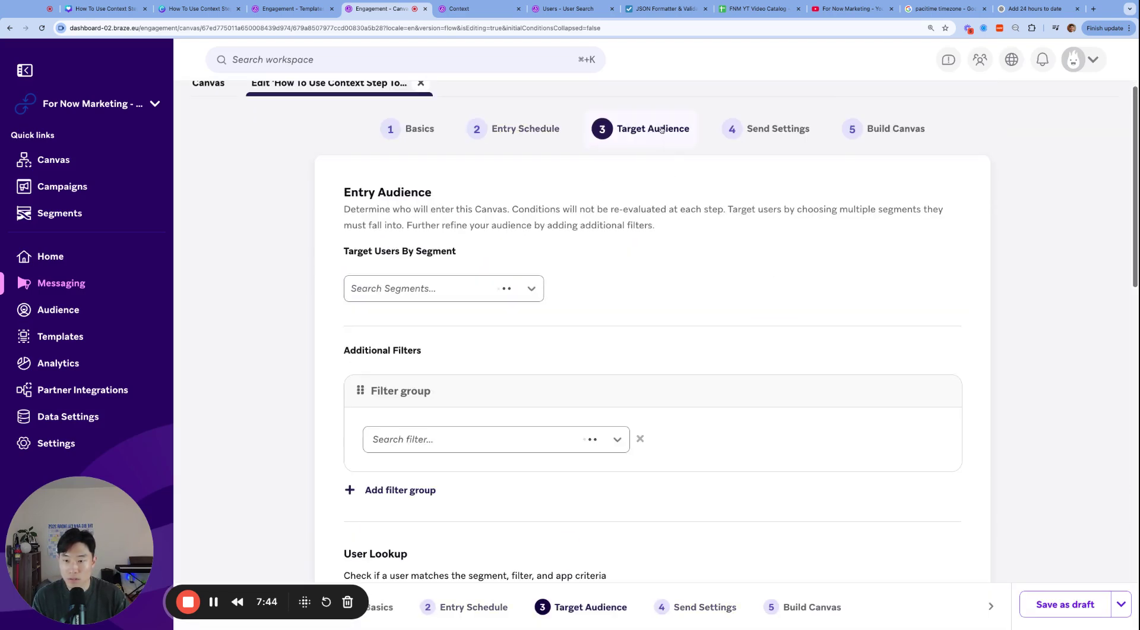
pyautogui.click(458, 430)
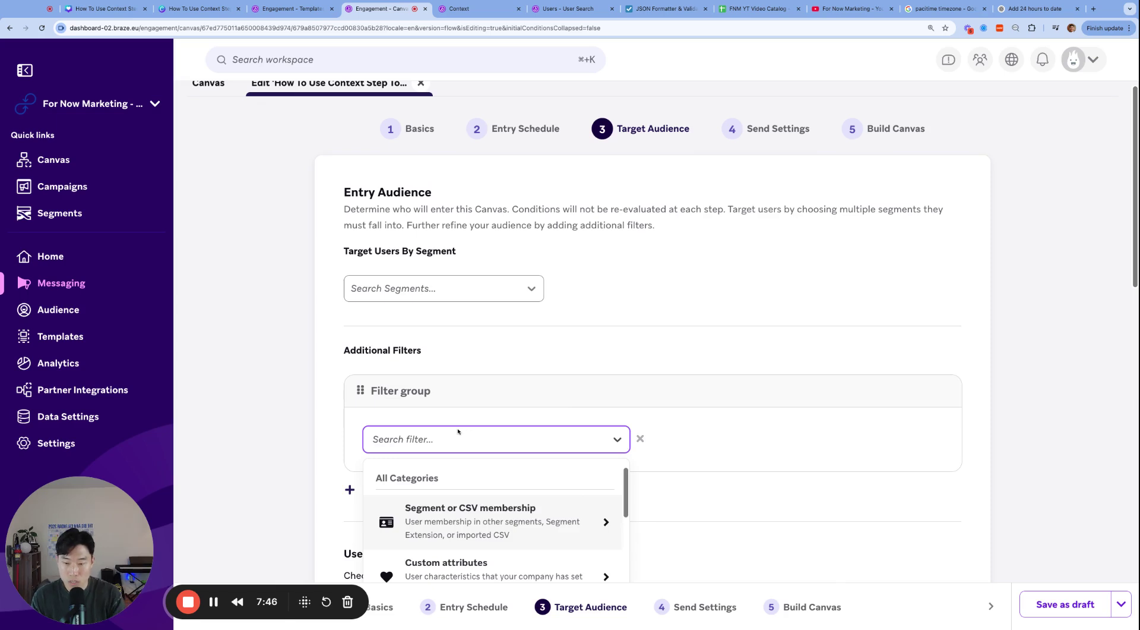
pyautogui.write('exter')
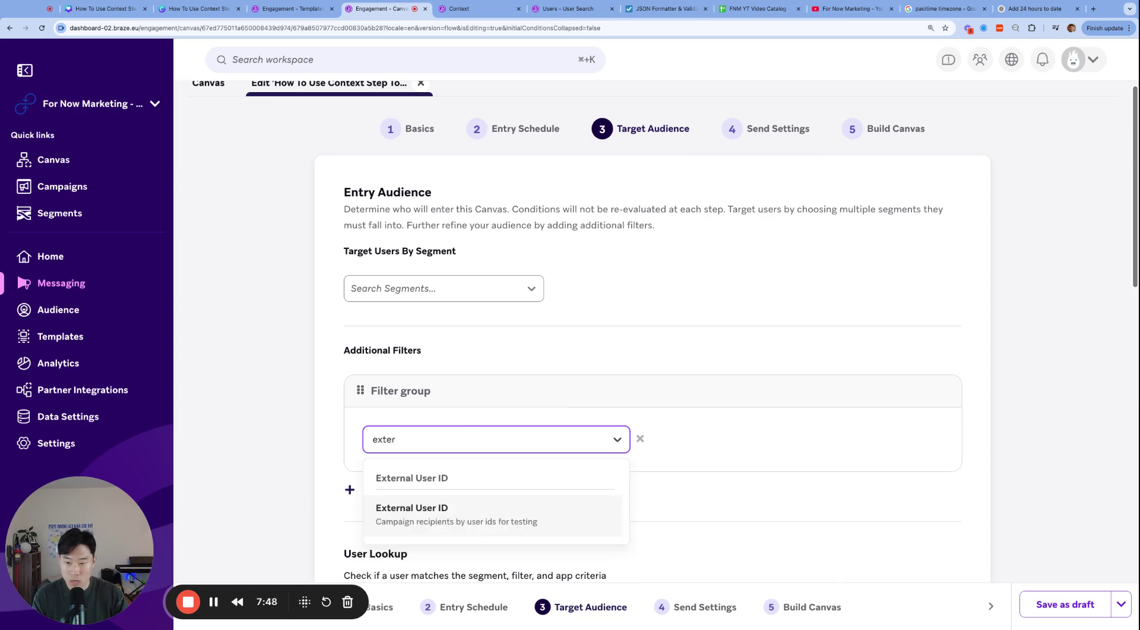
pyautogui.press('Return')
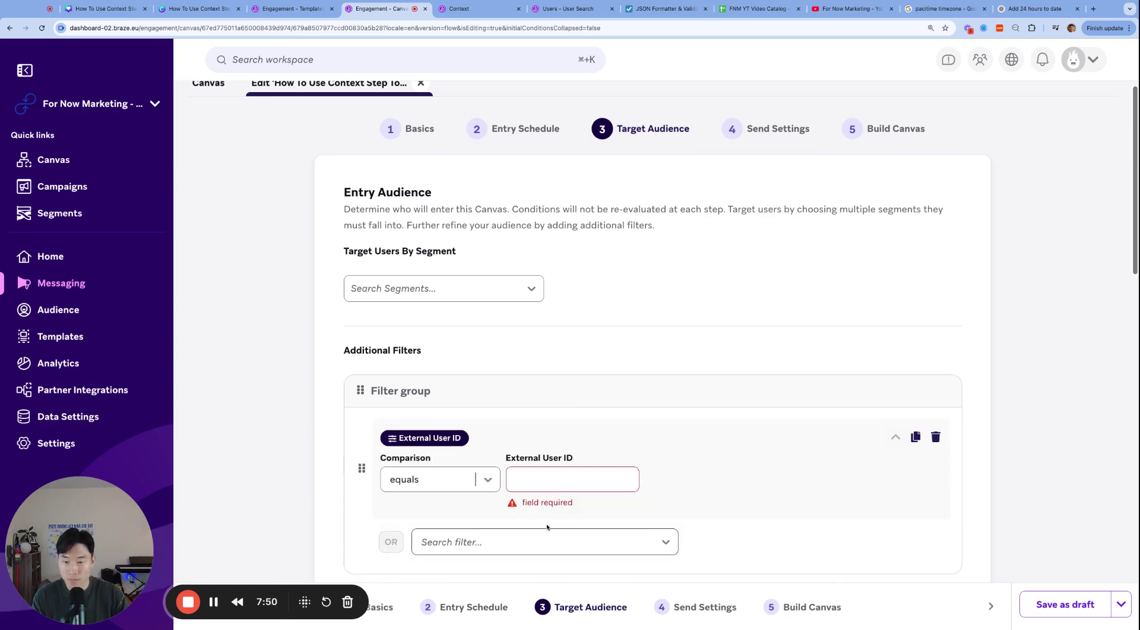
pyautogui.click(553, 486)
pyautogui.write('allan')
pyautogui.scroll(-12, 553, 486)
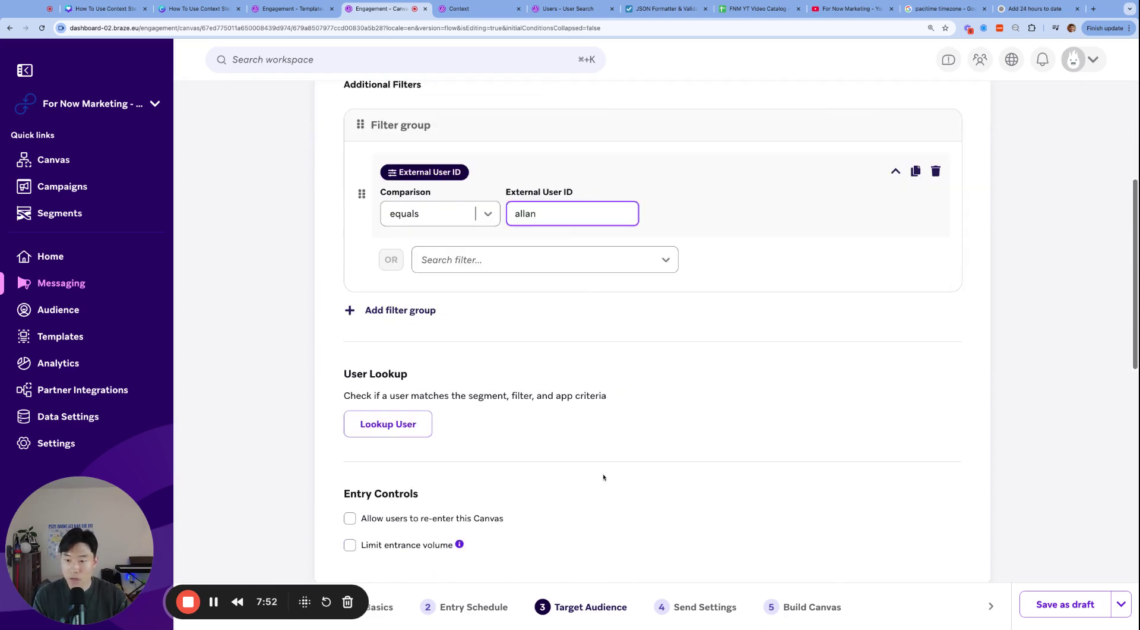
pyautogui.scroll(-5, 519, 414)
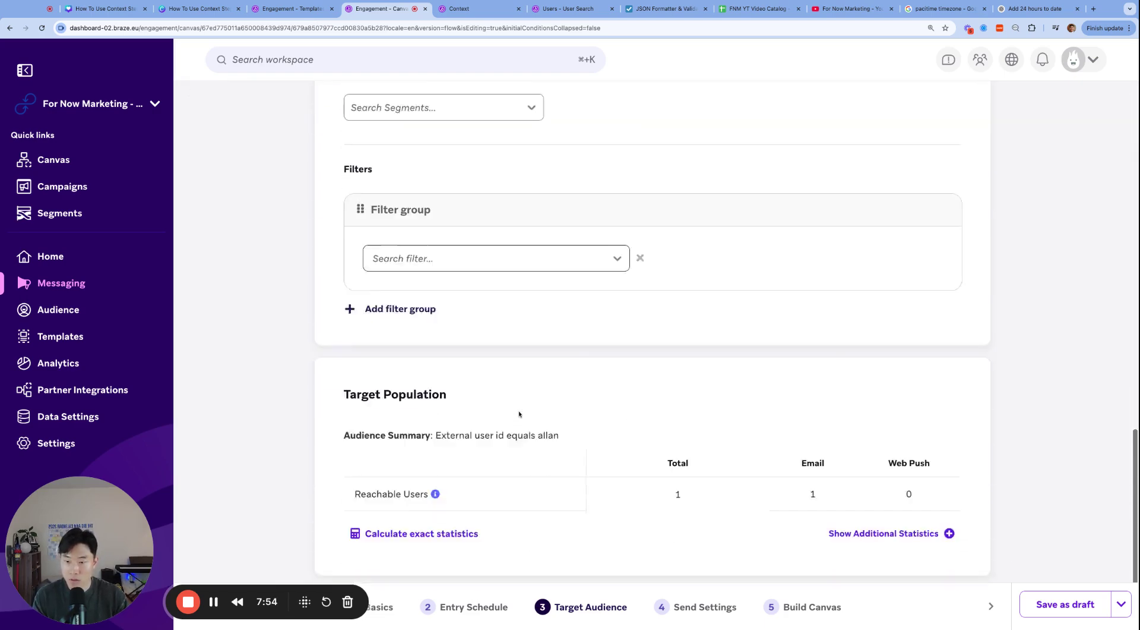
pyautogui.scroll(9, 522, 410)
pyautogui.scroll(10, 790, 161)
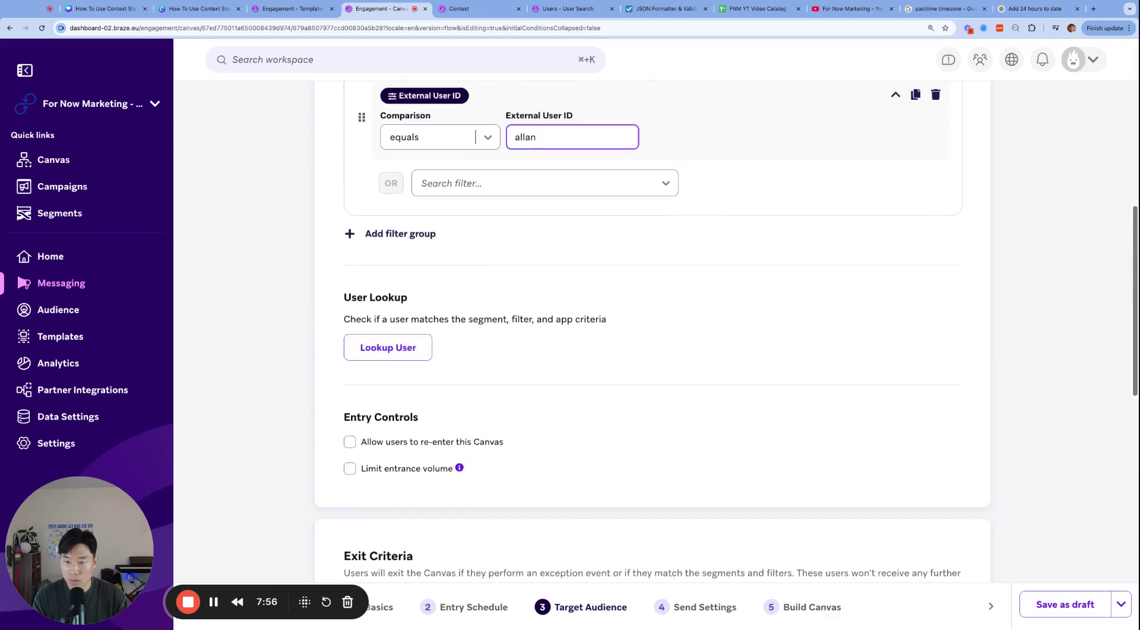
# - View the Send Settings and return to the Build Canvas stage at the Context and Messages steps
pyautogui.click(789, 159)
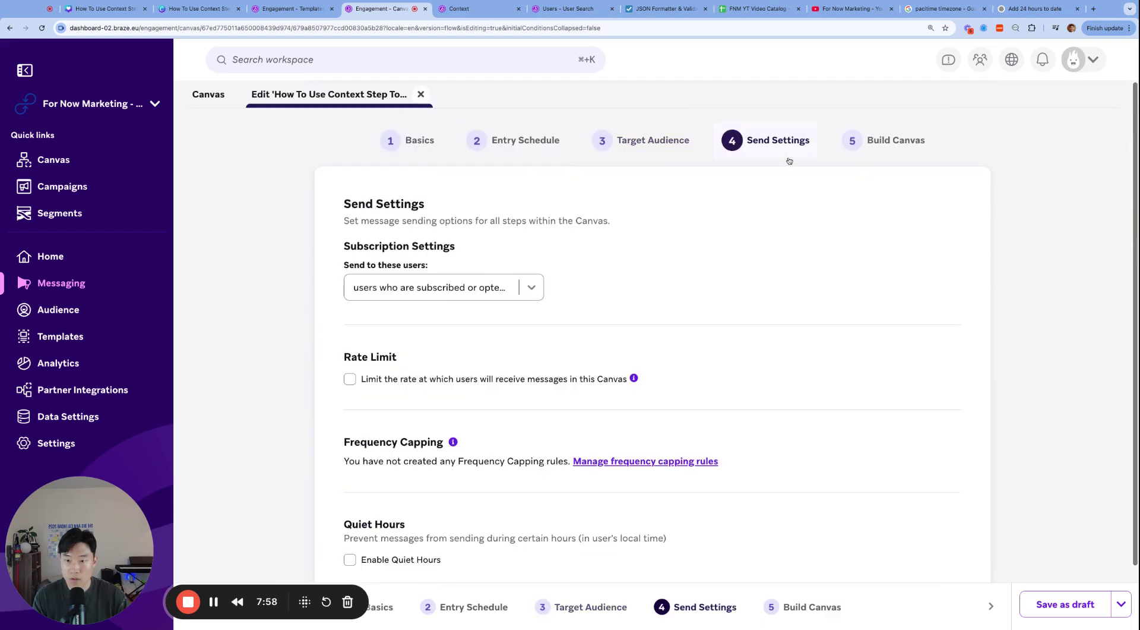
pyautogui.click(855, 149)
pyautogui.scroll(-10, 995, 490)
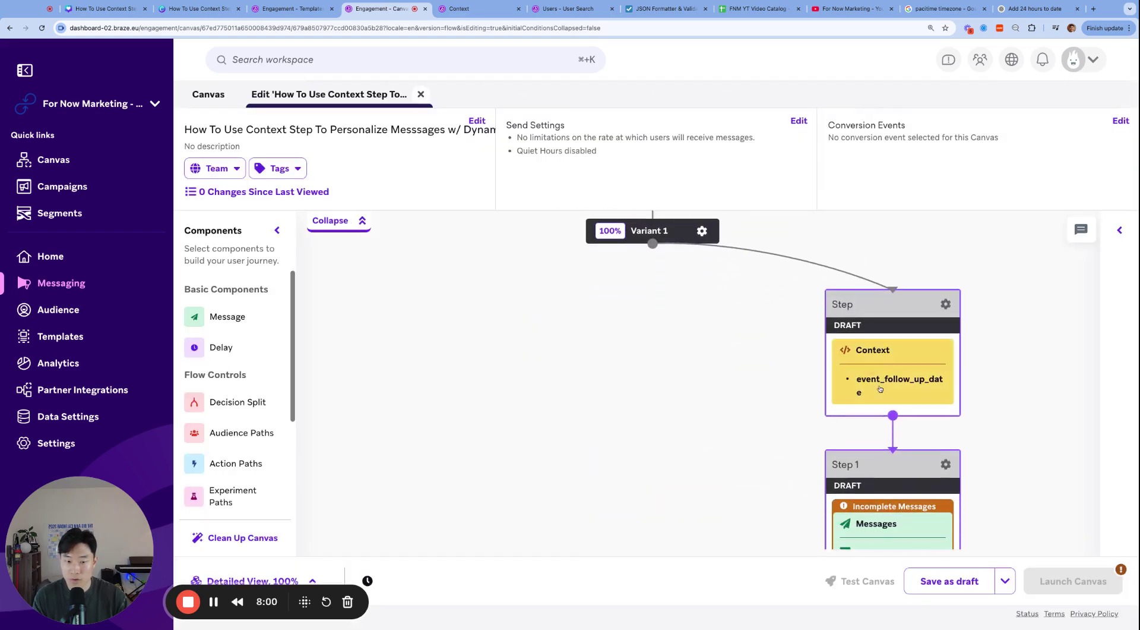
# - Set the subject of the incomplete Step 1 email to "1 day delay test" in its sending info
pyautogui.moveTo(1086, 586)
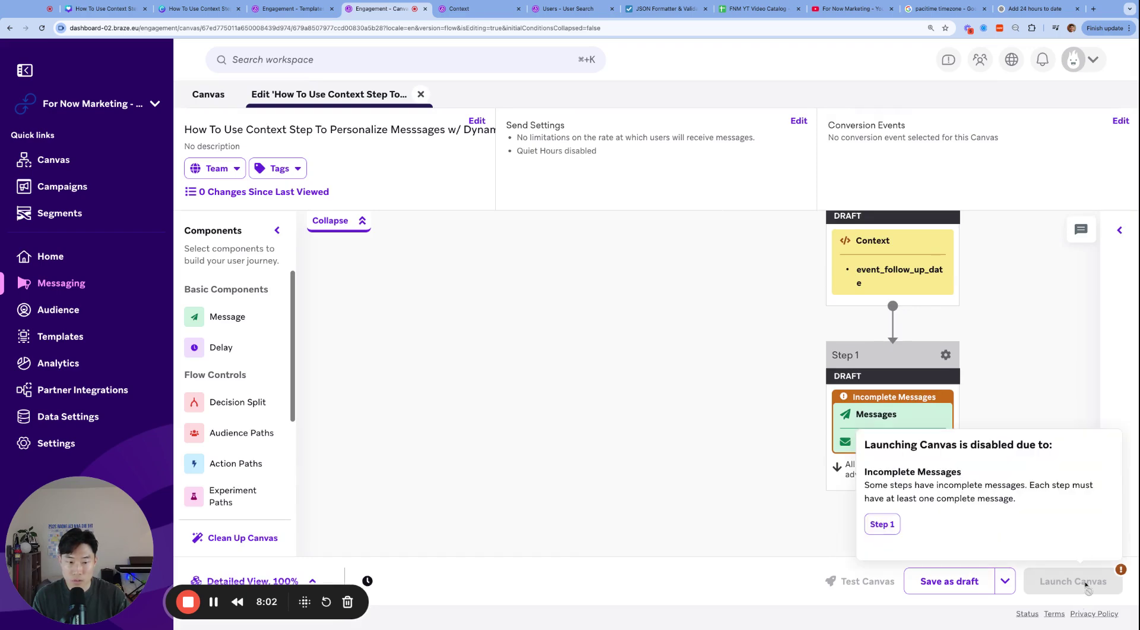
pyautogui.click(882, 425)
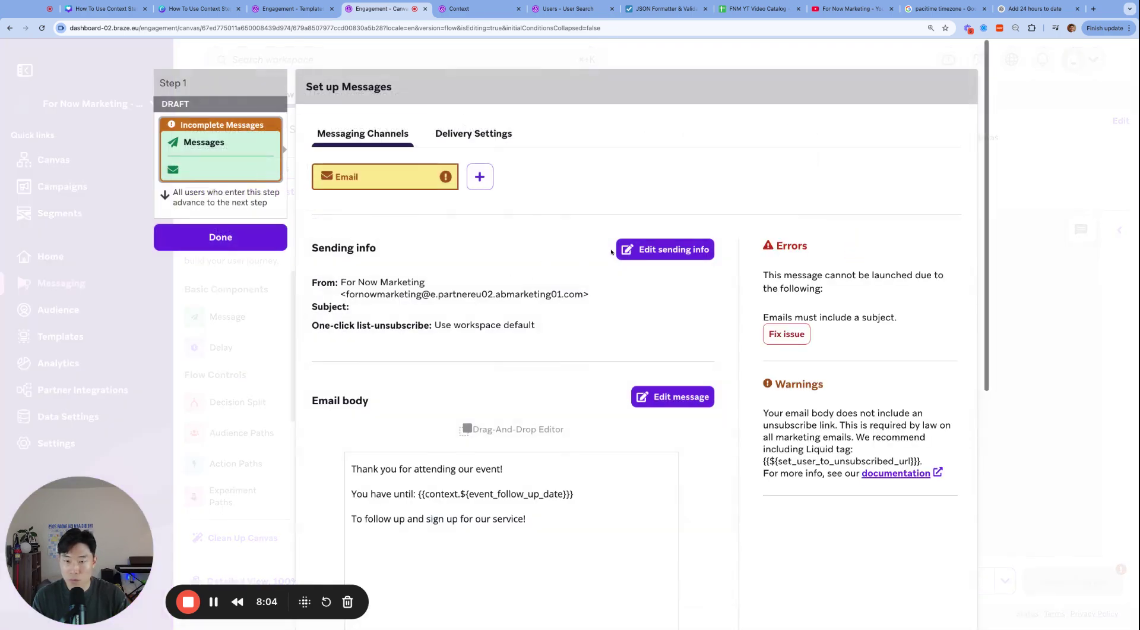
pyautogui.click(627, 252)
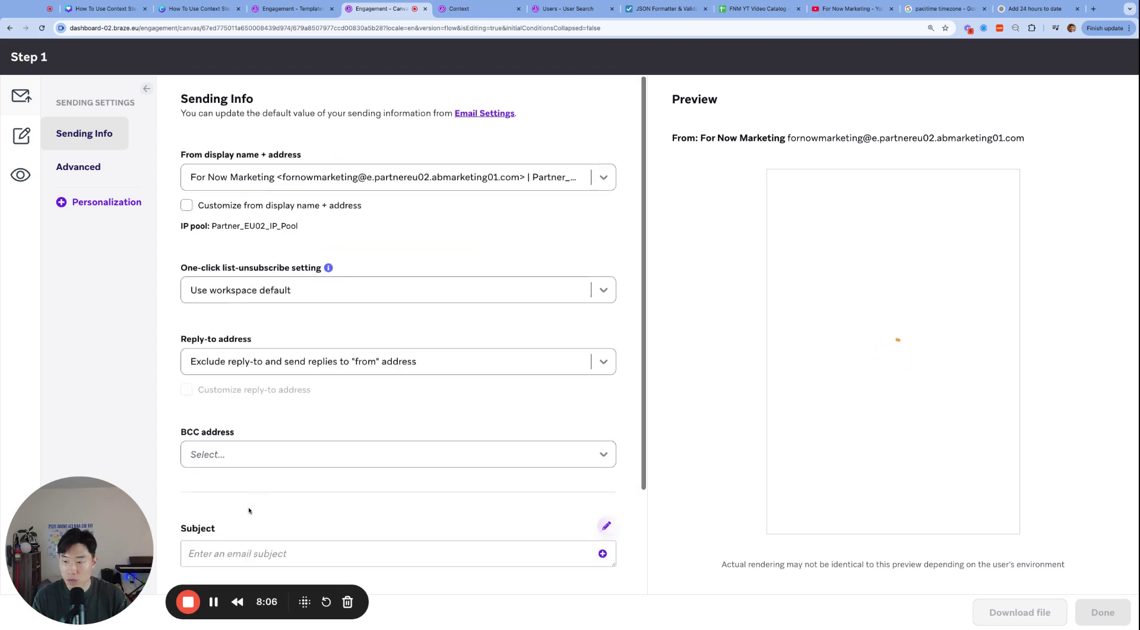
pyautogui.click(317, 500)
pyautogui.write('1 hour delay test')
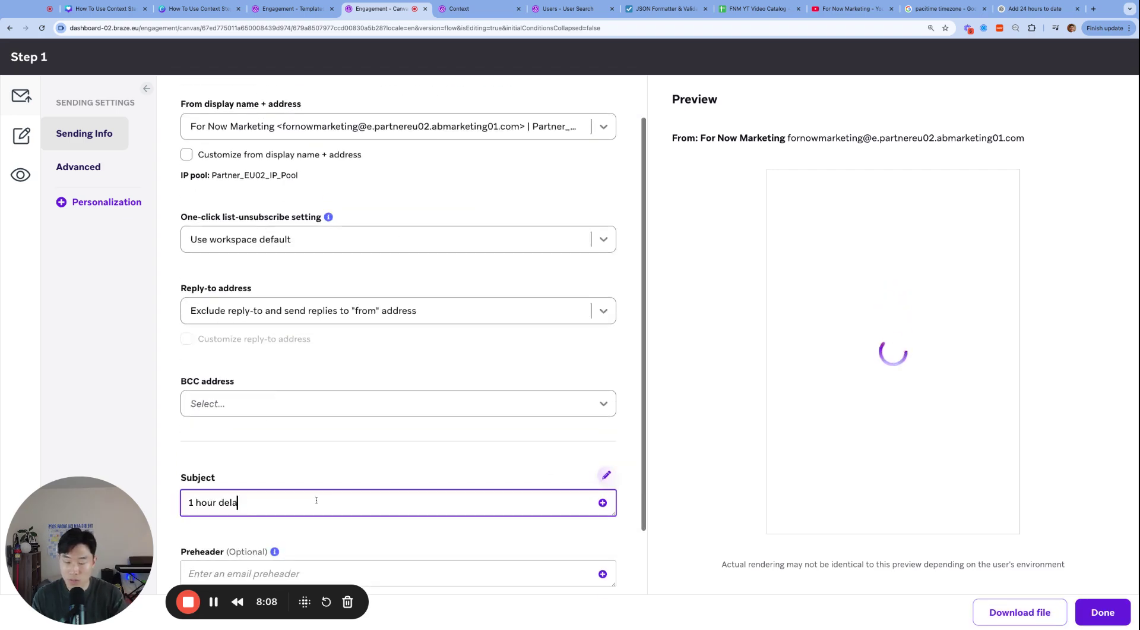
pyautogui.hotkey('alt', 'Left')
pyautogui.hotkey('alt', 'Left')
pyautogui.hotkey('shift', 'alt', 'Left')
pyautogui.write('day')
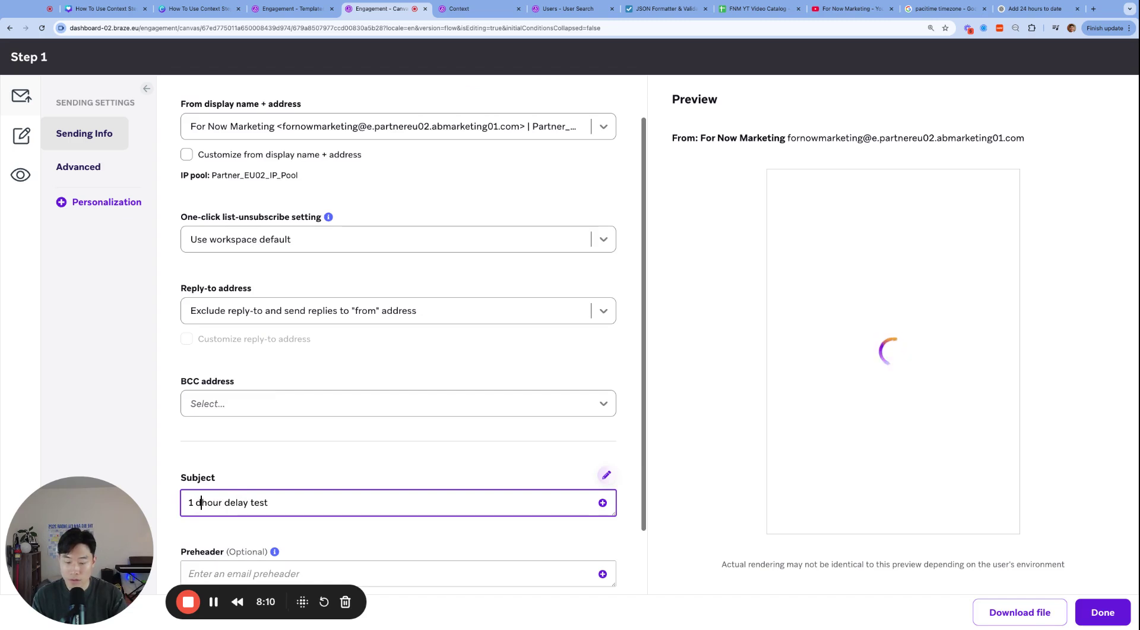
pyautogui.press('BackSpace')
pyautogui.scroll(-2, 465, 481)
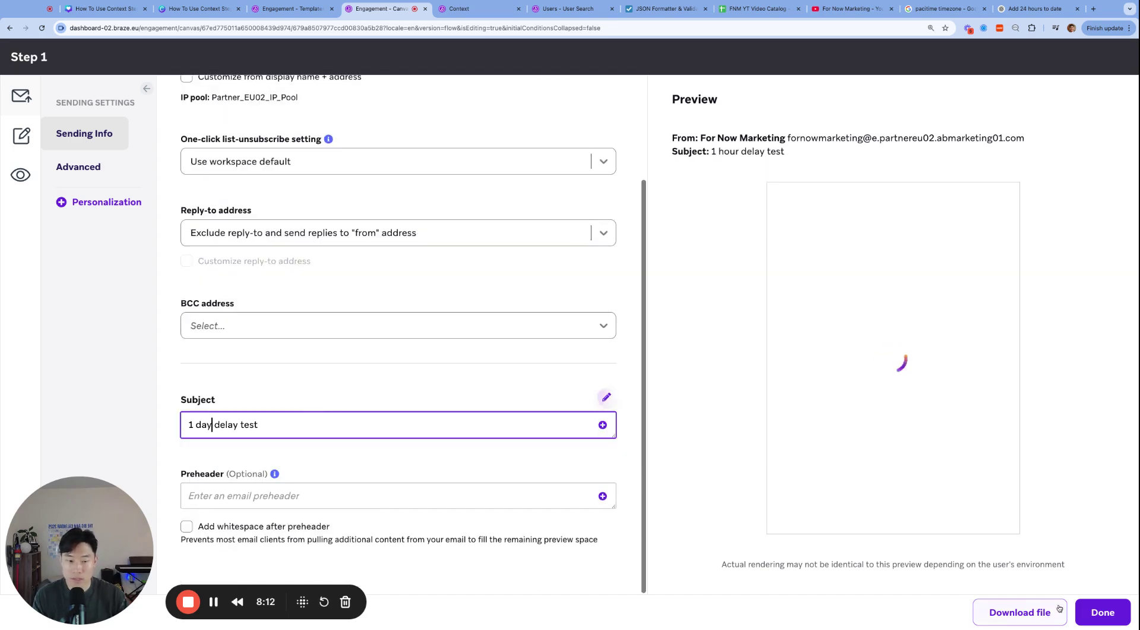
pyautogui.click(1089, 612)
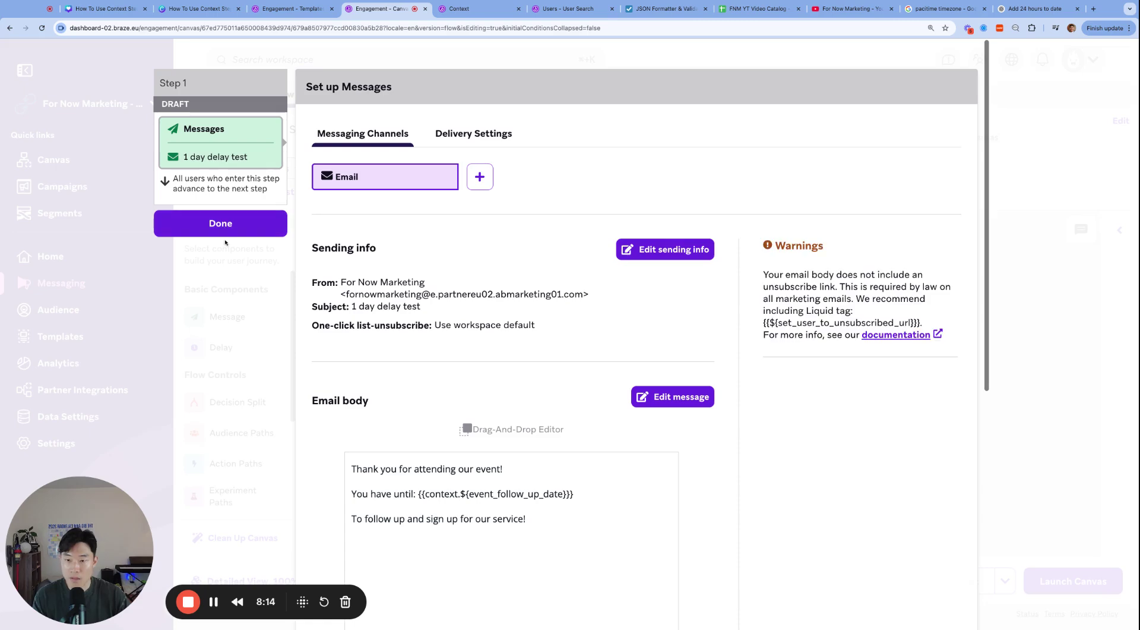
# - Finish the Step 1 message setup and launch the canvas
pyautogui.click(221, 223)
pyautogui.scroll(-2, 665, 380)
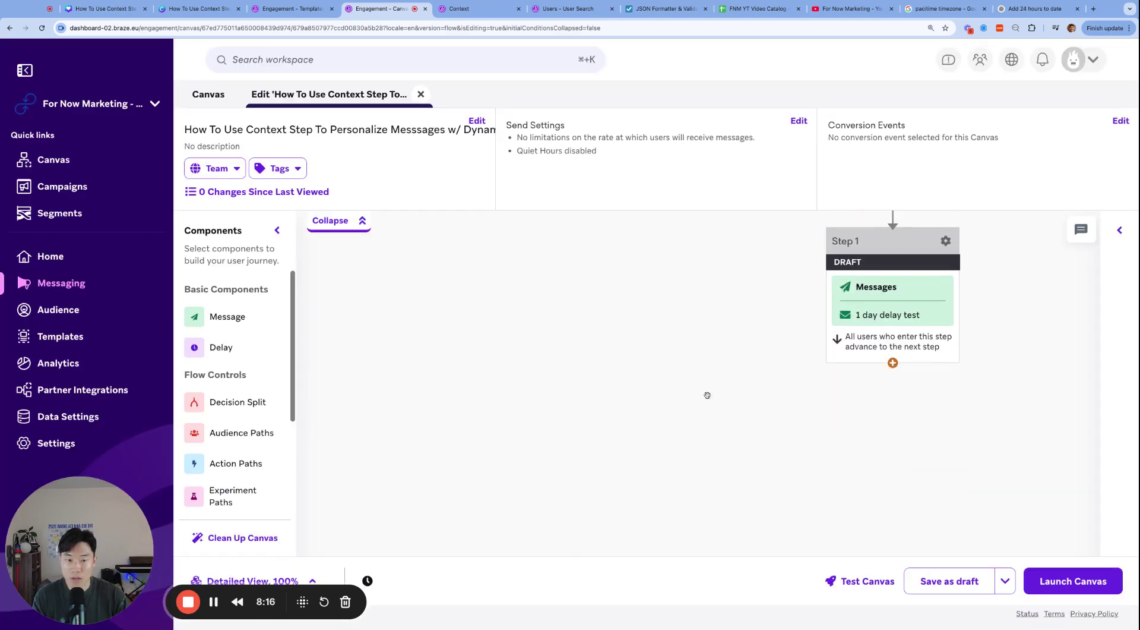
pyautogui.click(1073, 581)
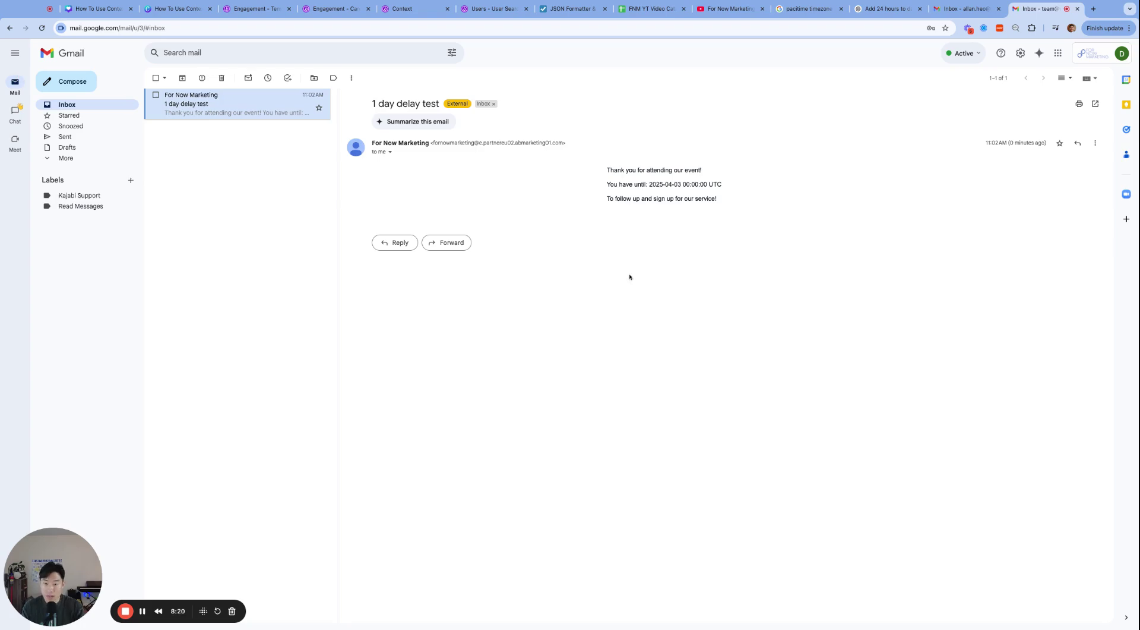
# - Examine the follow-up date in the "1 day delay test" email received in Gmail, and return to the Braze Context documentation page
pyautogui.hotkey('ctrl', '+')
pyautogui.hotkey('ctrl', '+')
pyautogui.hotkey('ctrl', '+')
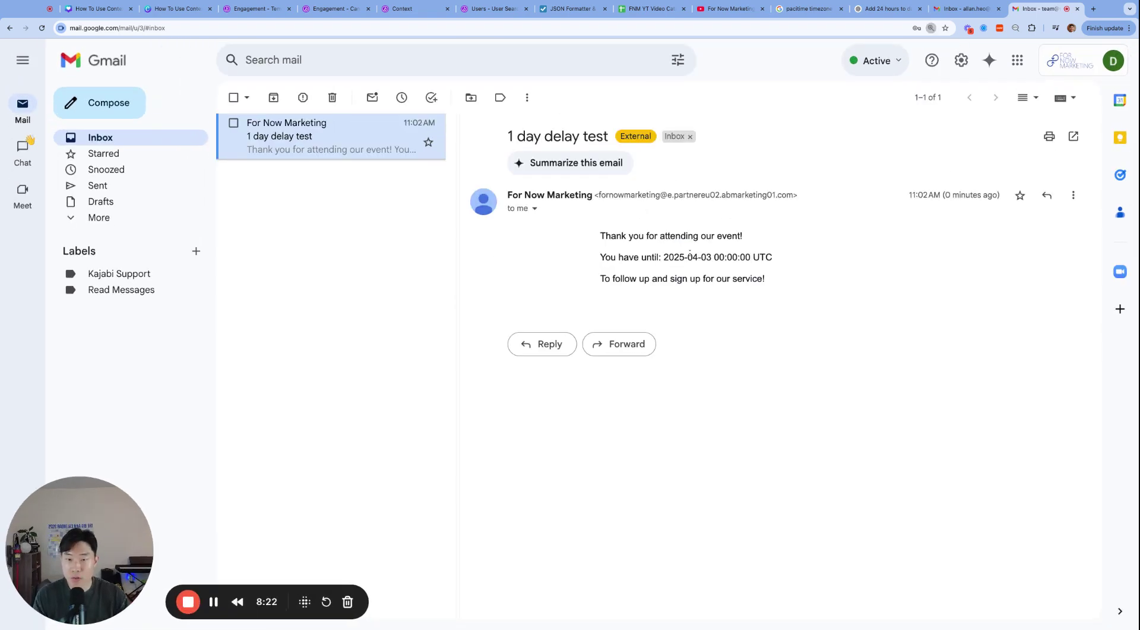
pyautogui.moveTo(660, 257); pyautogui.dragTo(601, 269)
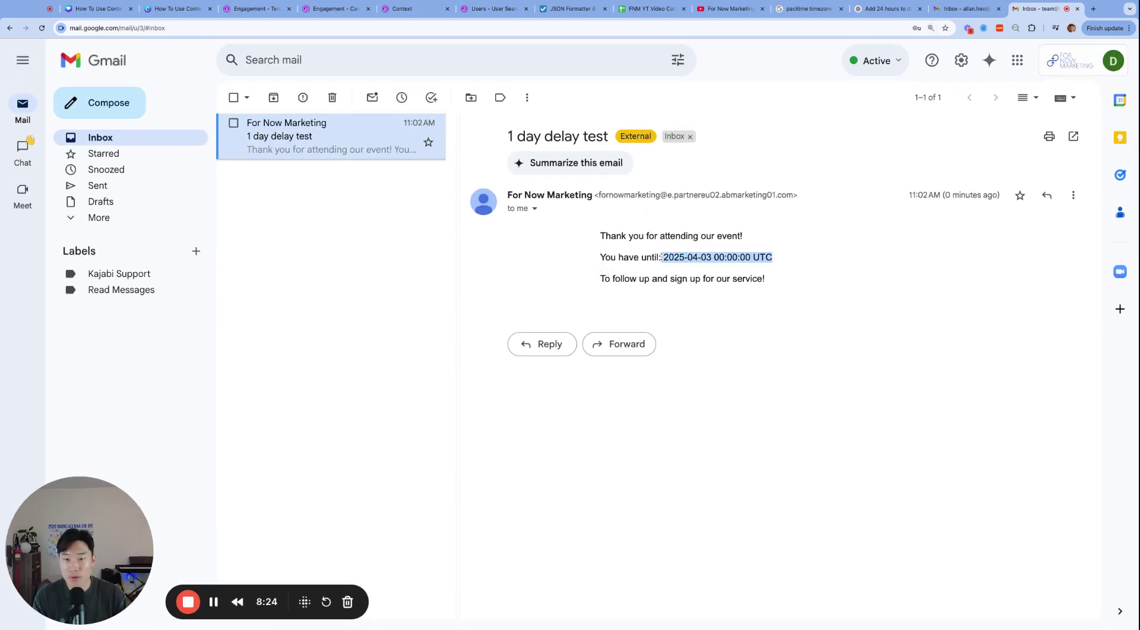
pyautogui.click(771, 268)
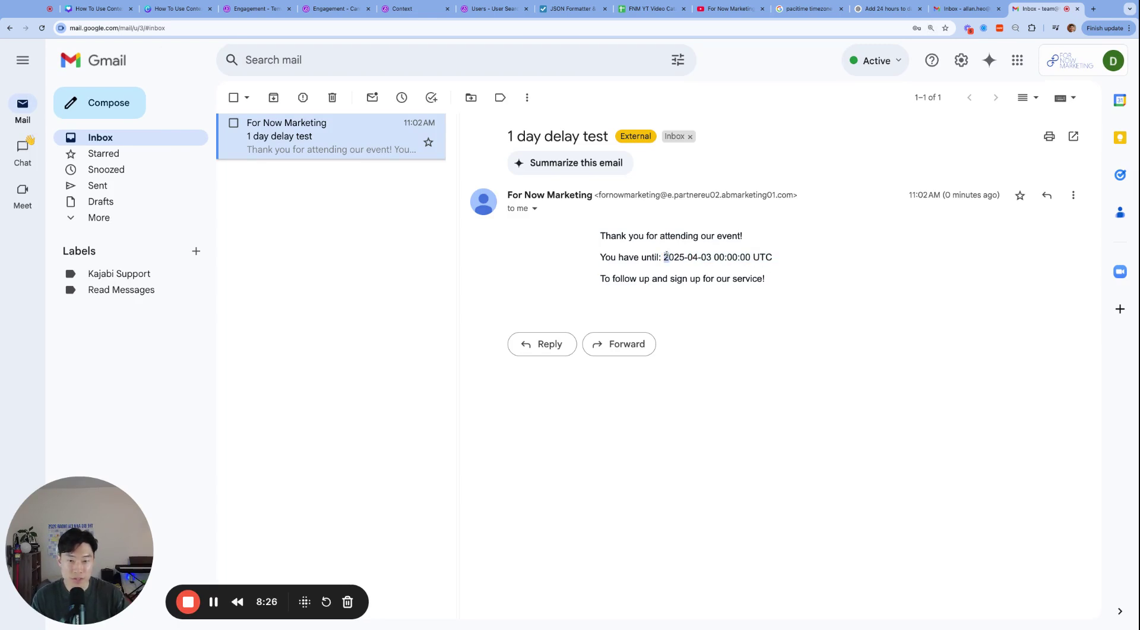
pyautogui.moveTo(665, 257); pyautogui.dragTo(769, 263)
pyautogui.click(733, 256)
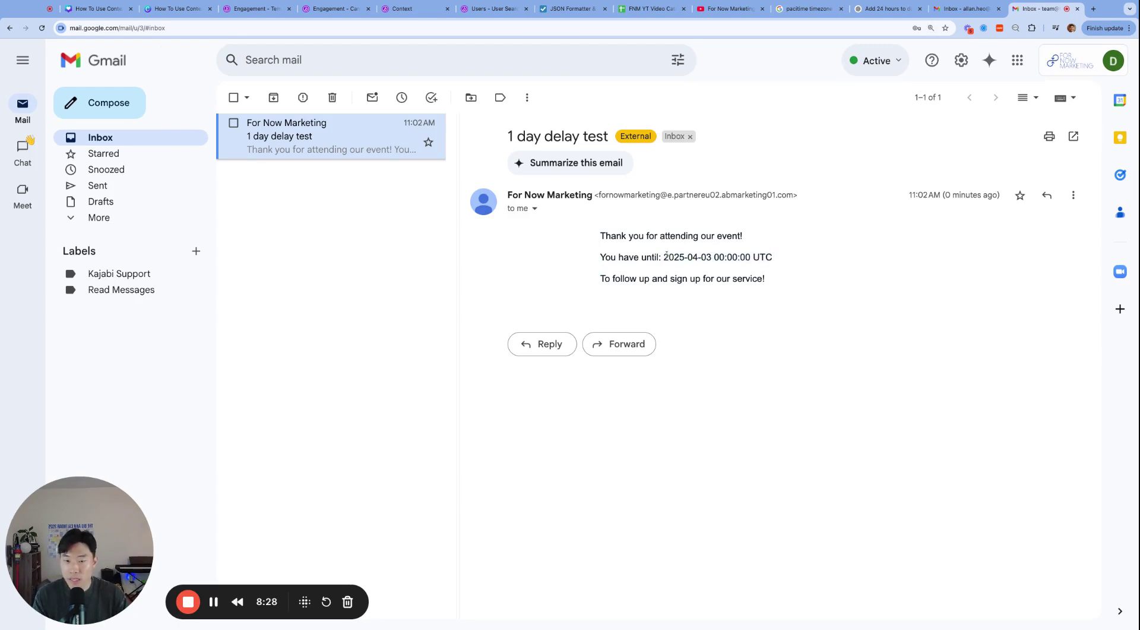
pyautogui.press('super+plus')
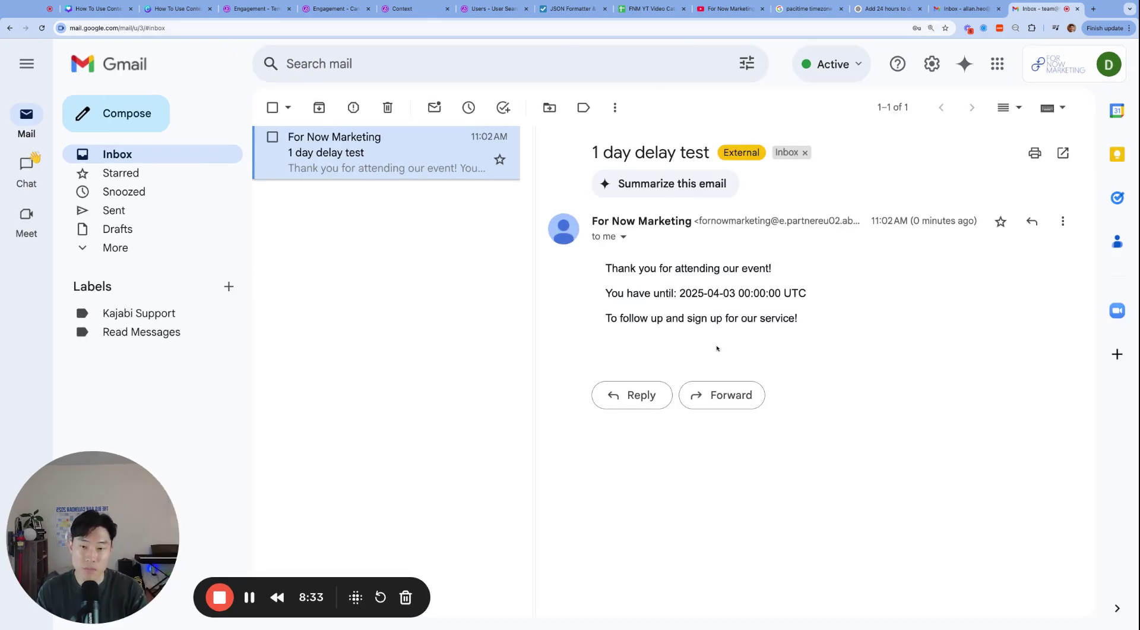
pyautogui.press('super+6')
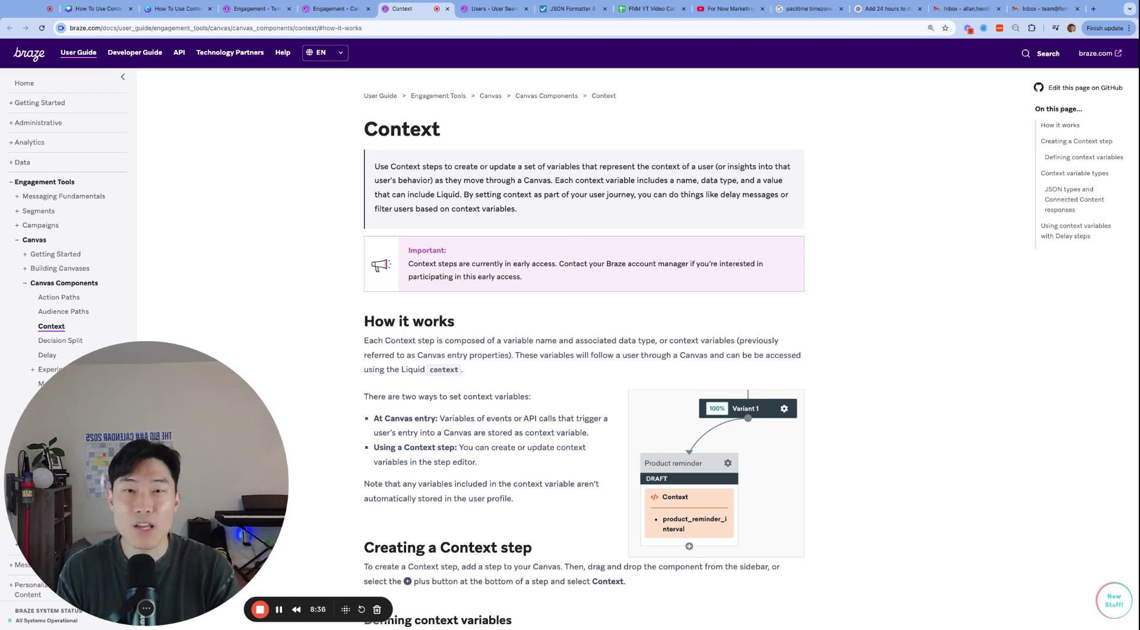